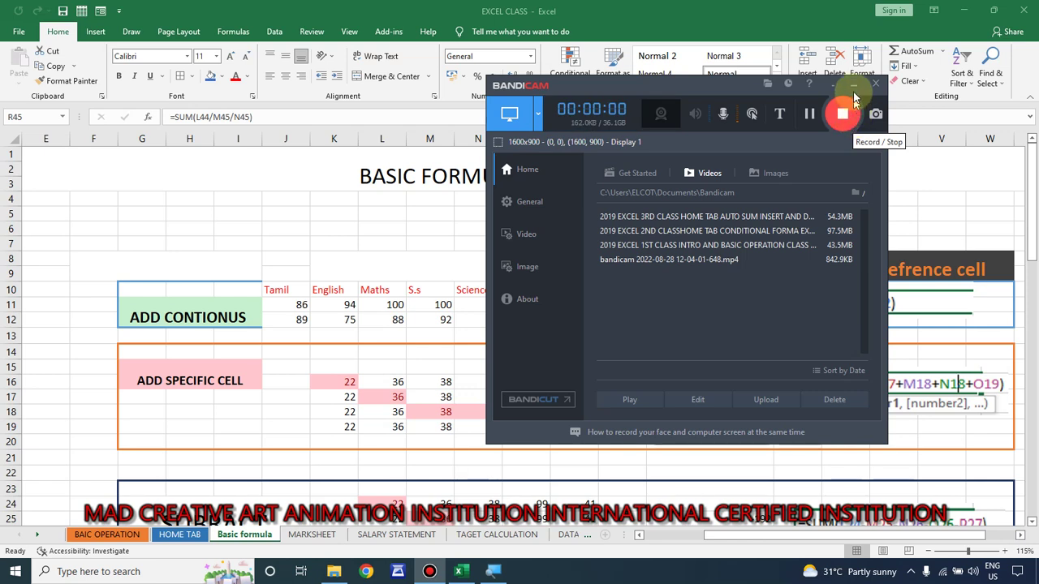
# Start the Bandicam screen recording
pyautogui.click(854, 84)
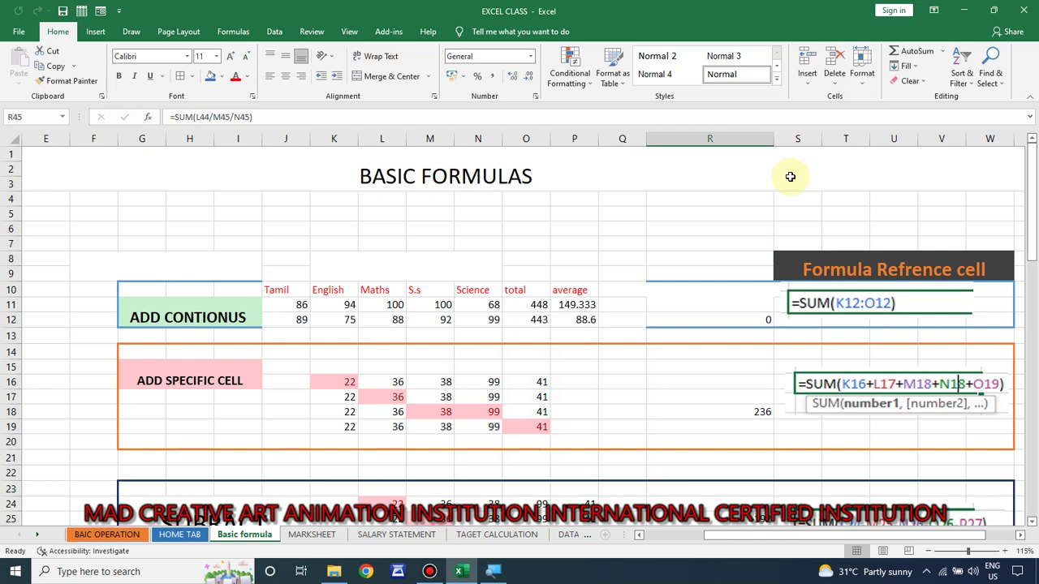
pyautogui.click(95, 33)
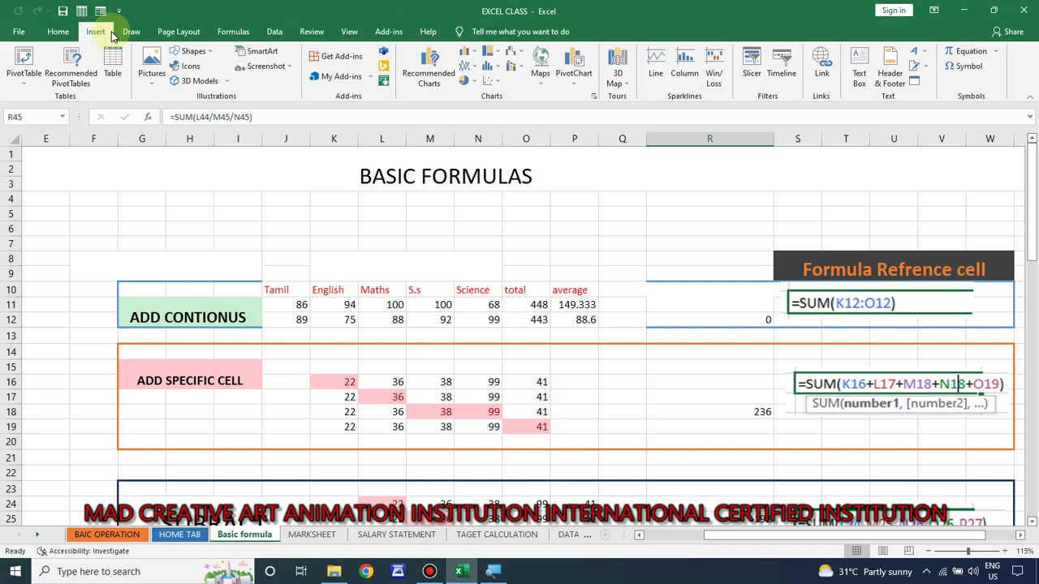
pyautogui.click(53, 33)
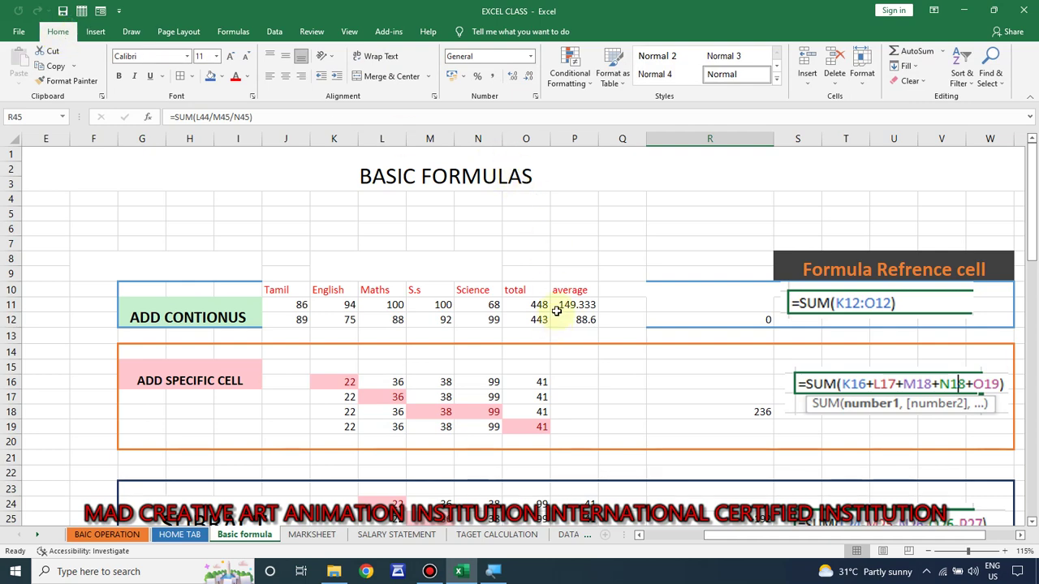
pyautogui.scroll(-1, 396, 297)
pyautogui.scroll(-2, 396, 297)
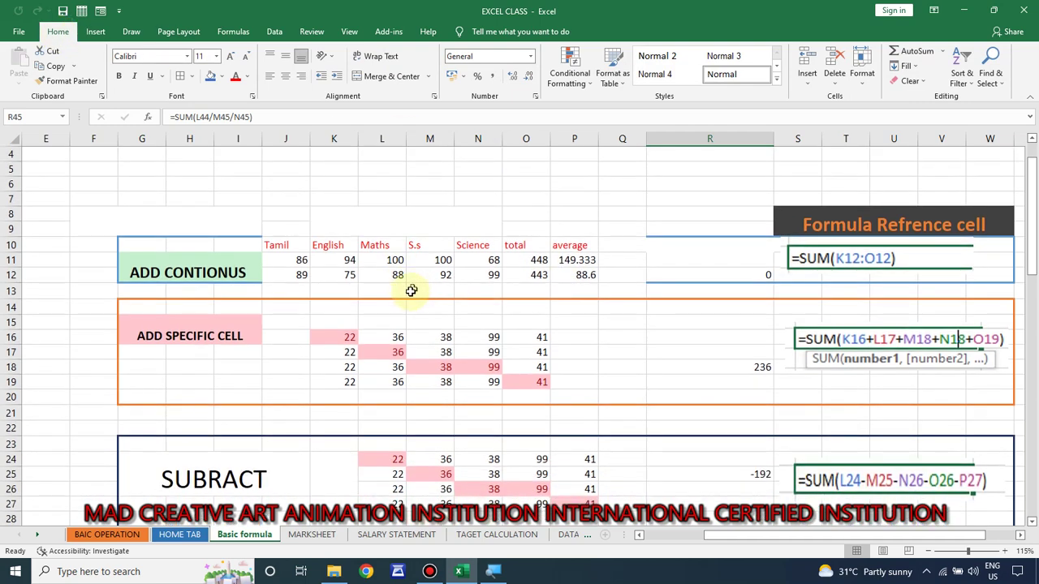
pyautogui.scroll(-2, 400, 295)
pyautogui.scroll(-1, 403, 293)
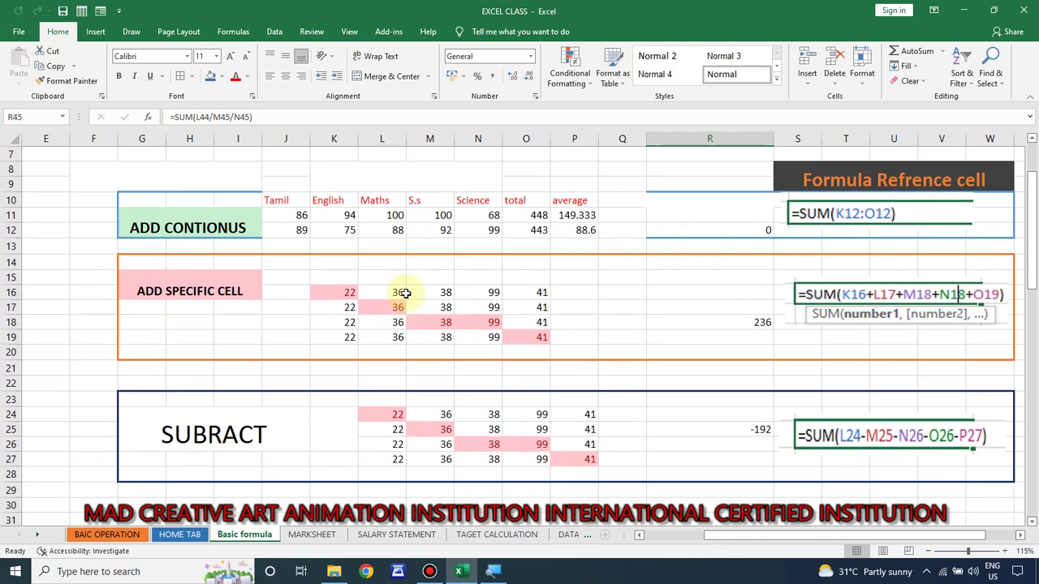
pyautogui.scroll(-1, 405, 293)
pyautogui.scroll(-4, 403, 294)
pyautogui.scroll(-2, 402, 295)
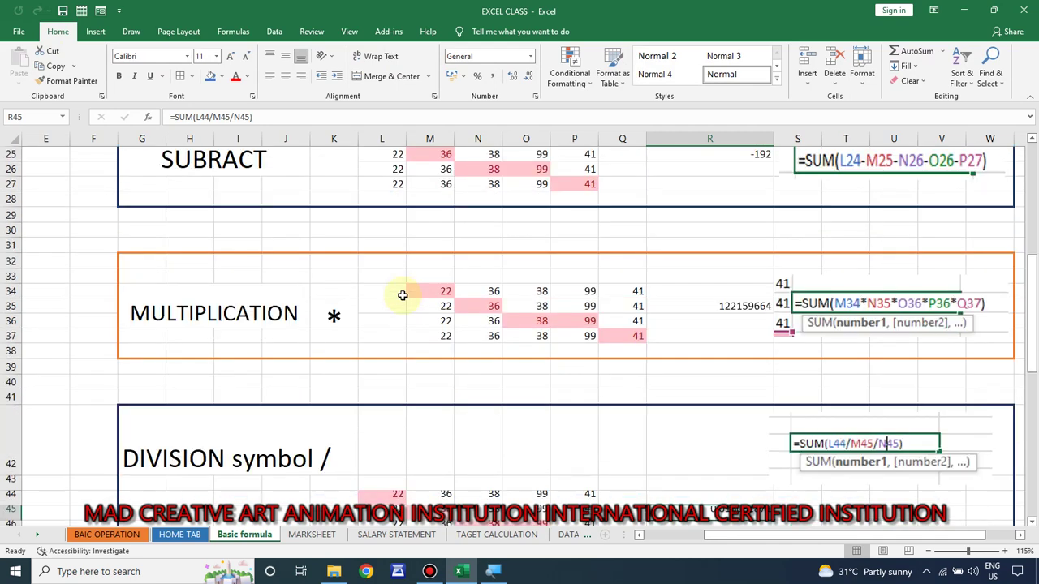
pyautogui.scroll(-2, 402, 296)
pyautogui.scroll(3, 402, 295)
pyautogui.scroll(7, 402, 296)
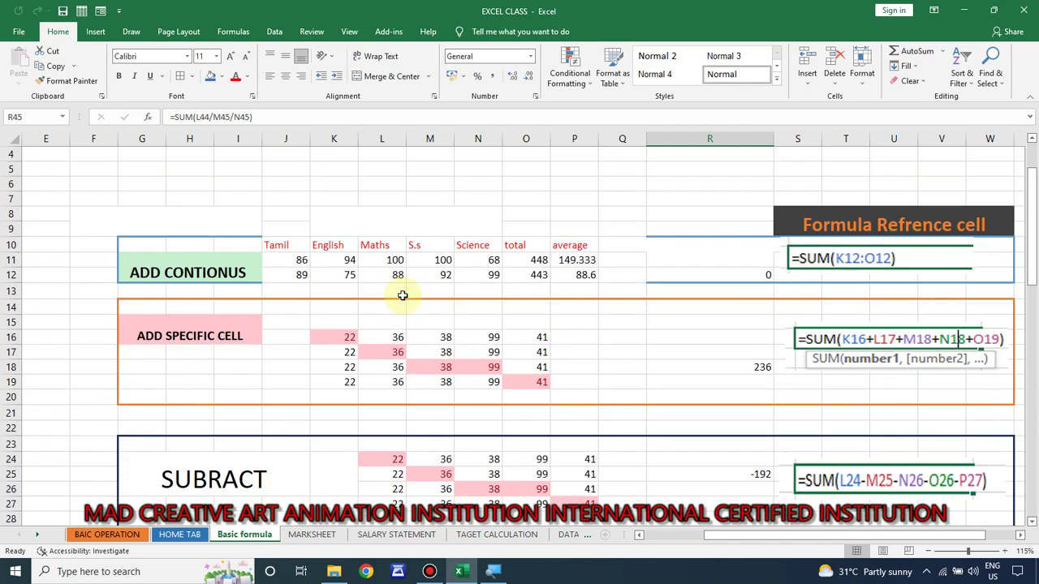
pyautogui.scroll(1, 402, 295)
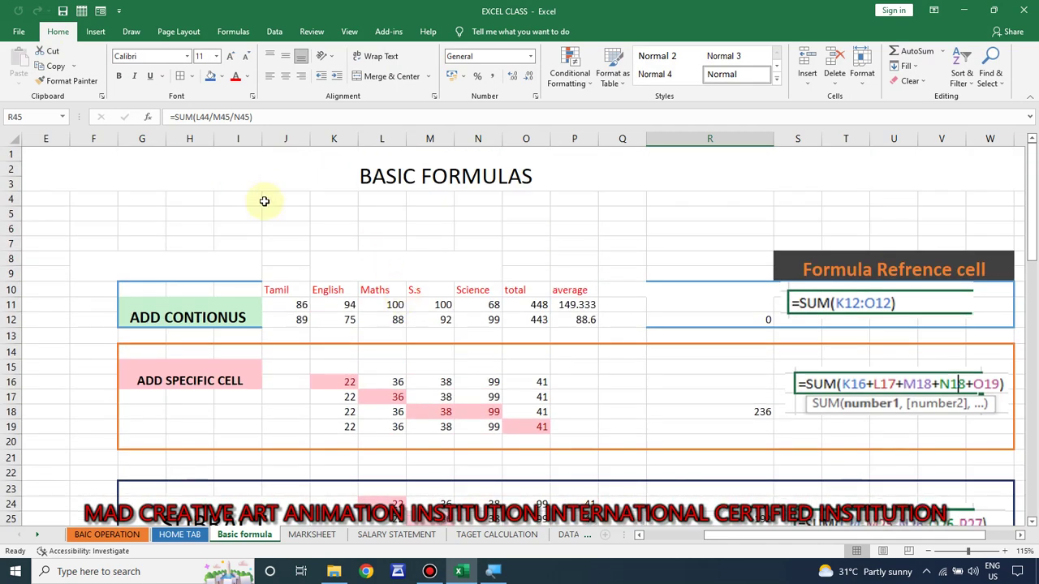
pyautogui.click(467, 218)
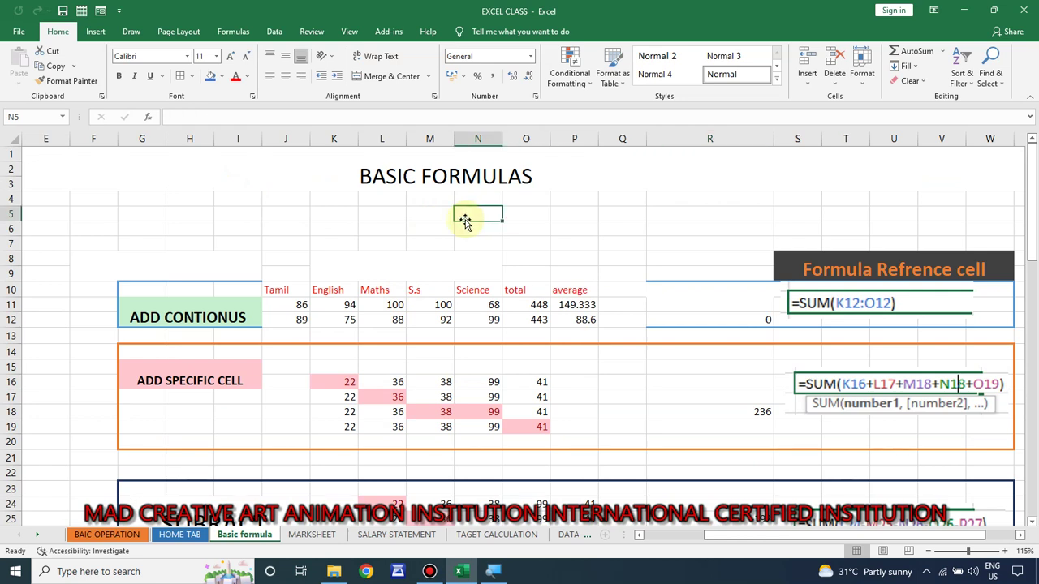
pyautogui.write('=')
pyautogui.press('BackSpace')
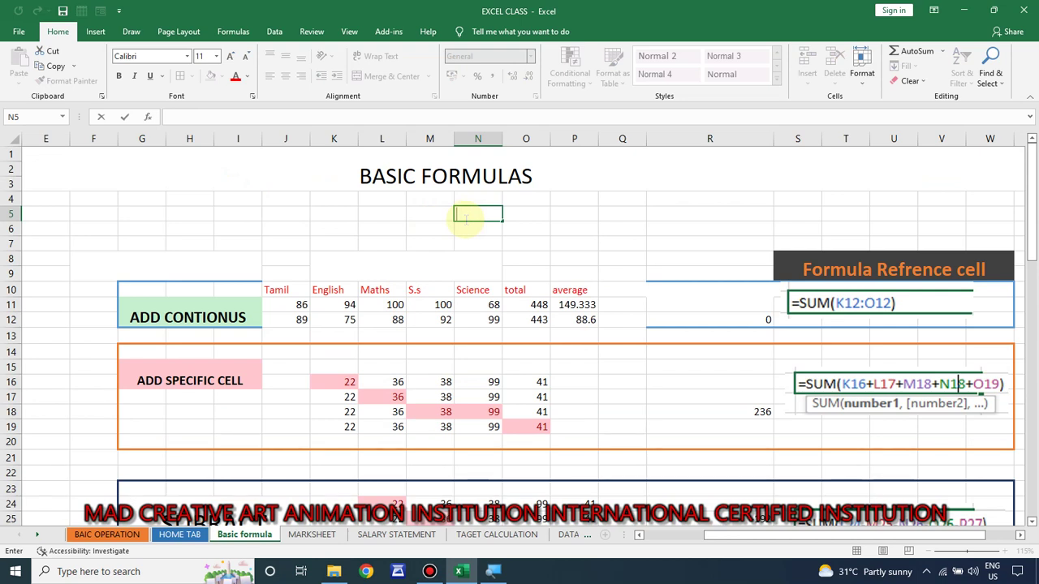
pyautogui.write('WEE')
pyautogui.press('BackSpace')
pyautogui.press('BackSpace')
pyautogui.press('BackSpace')
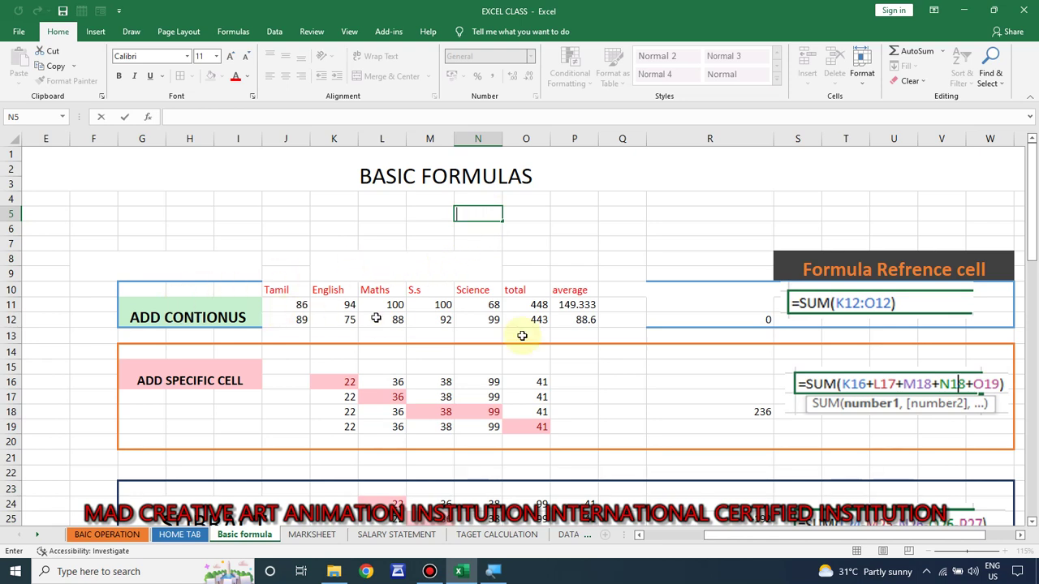
# Clear the totals and averages in O11:P12, then check each row-11 subject mark
pyautogui.moveTo(537, 306); pyautogui.dragTo(566, 320)
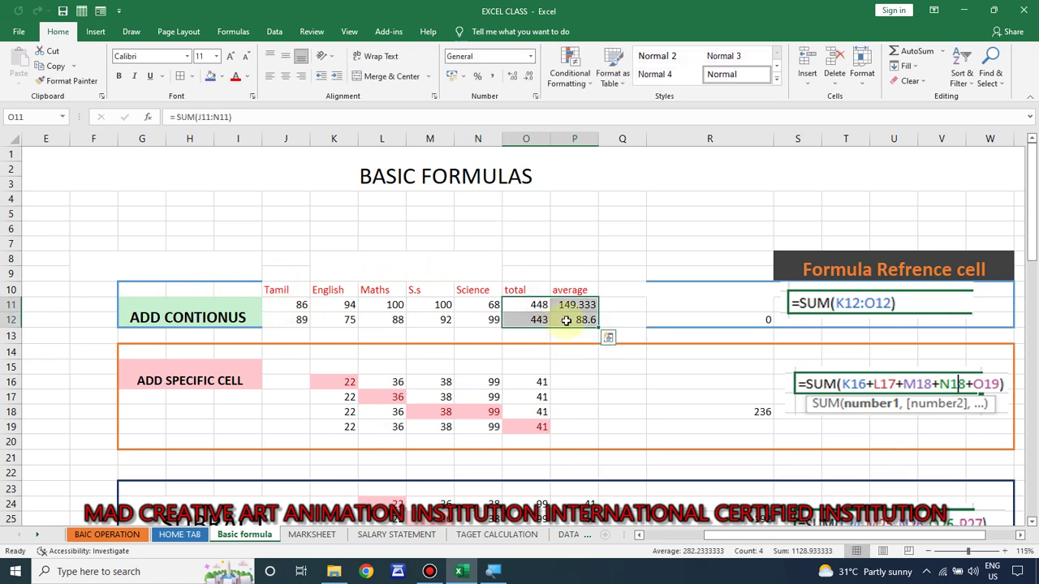
pyautogui.press('Delete')
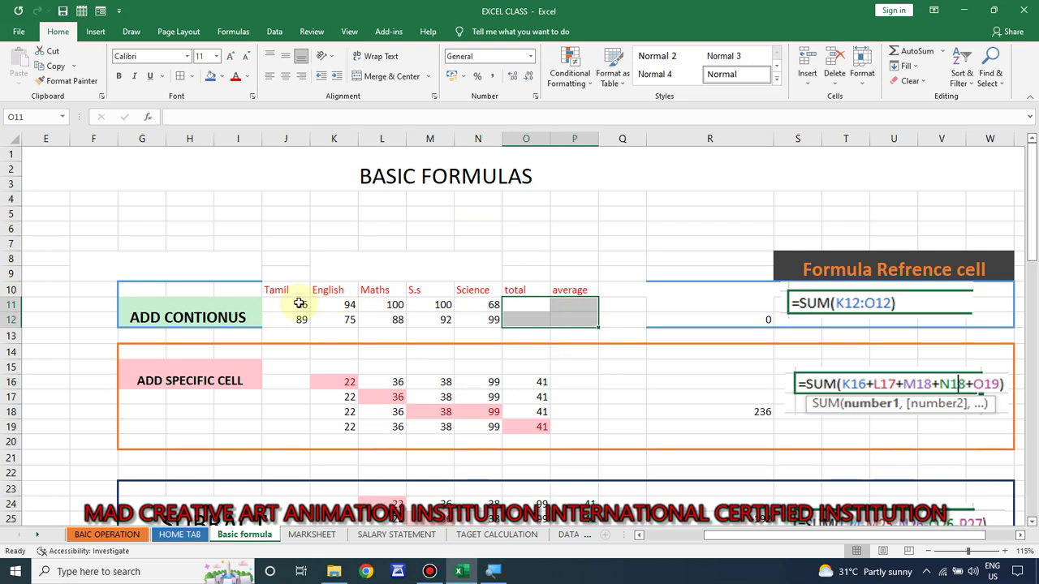
pyautogui.click(301, 305)
pyautogui.click(333, 306)
pyautogui.click(390, 306)
pyautogui.click(441, 305)
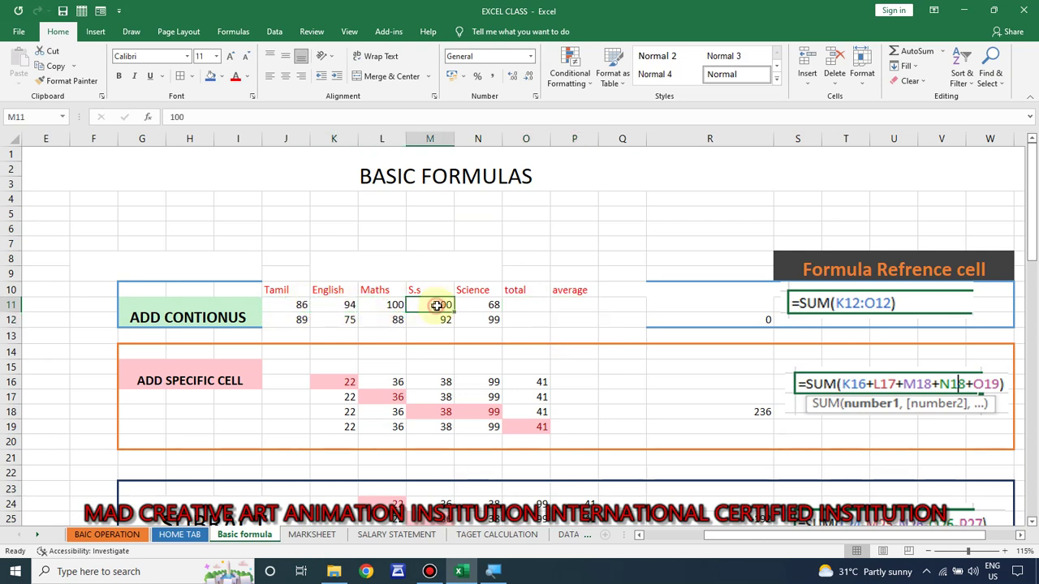
pyautogui.click(477, 304)
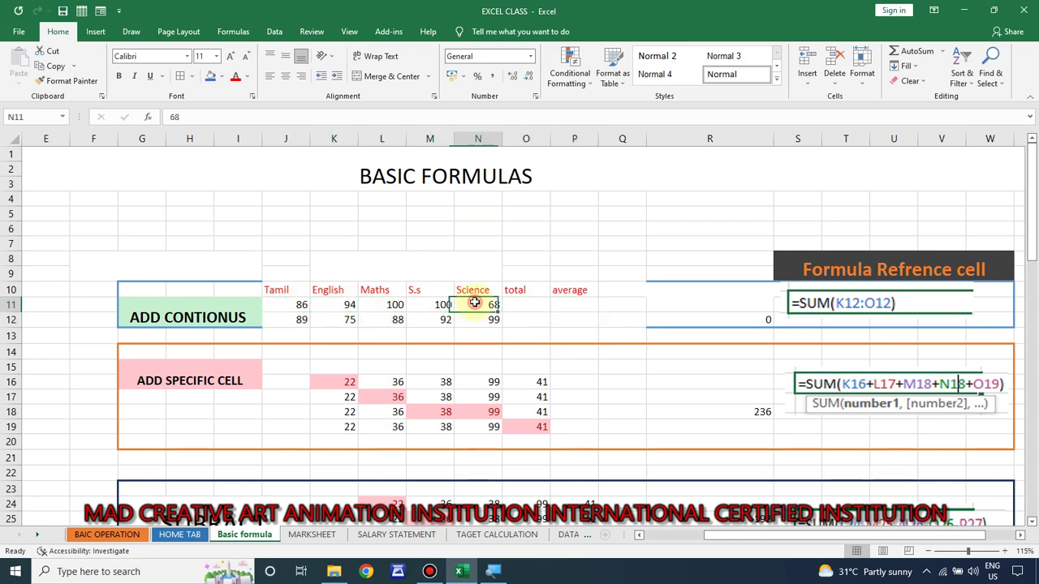
# Review the row-11 and row-12 marks, including J11's value 86, and select O11
pyautogui.click(299, 305)
pyautogui.click(336, 305)
pyautogui.click(374, 305)
pyautogui.click(465, 304)
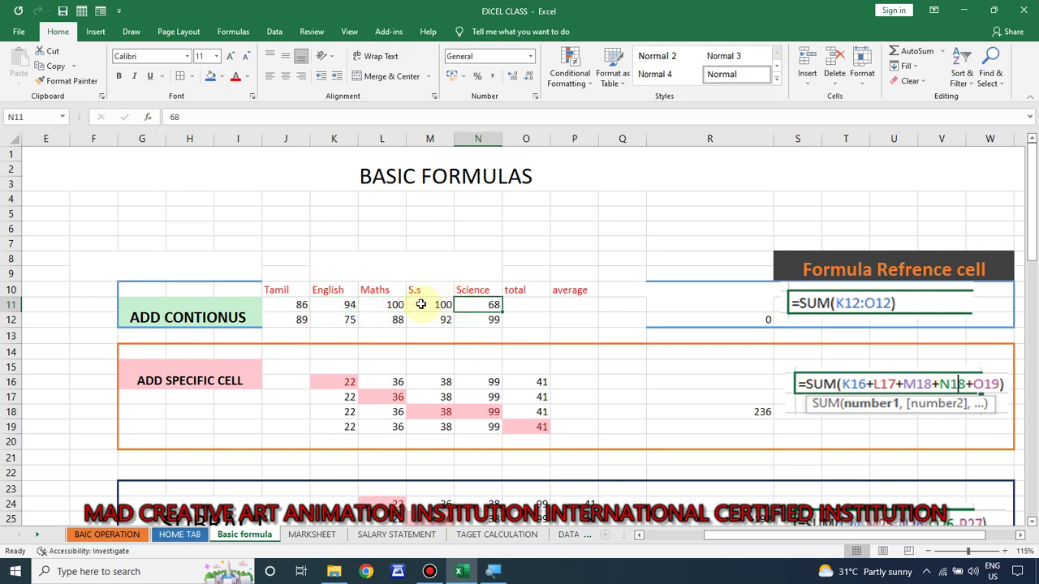
pyautogui.click(429, 304)
pyautogui.click(378, 306)
pyautogui.click(334, 305)
pyautogui.click(298, 306)
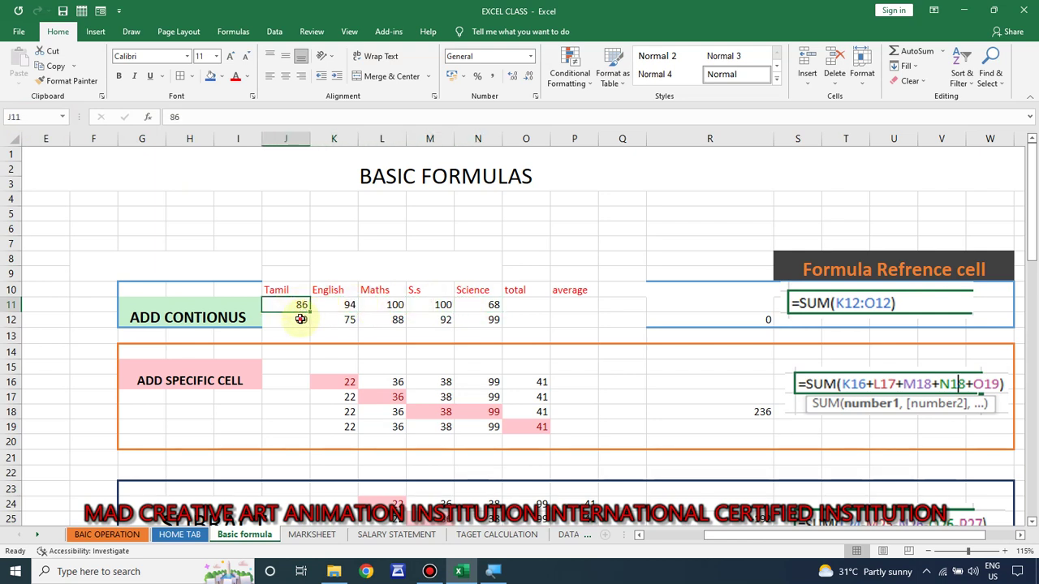
pyautogui.click(300, 321)
pyautogui.click(341, 319)
pyautogui.click(302, 305)
pyautogui.click(188, 119)
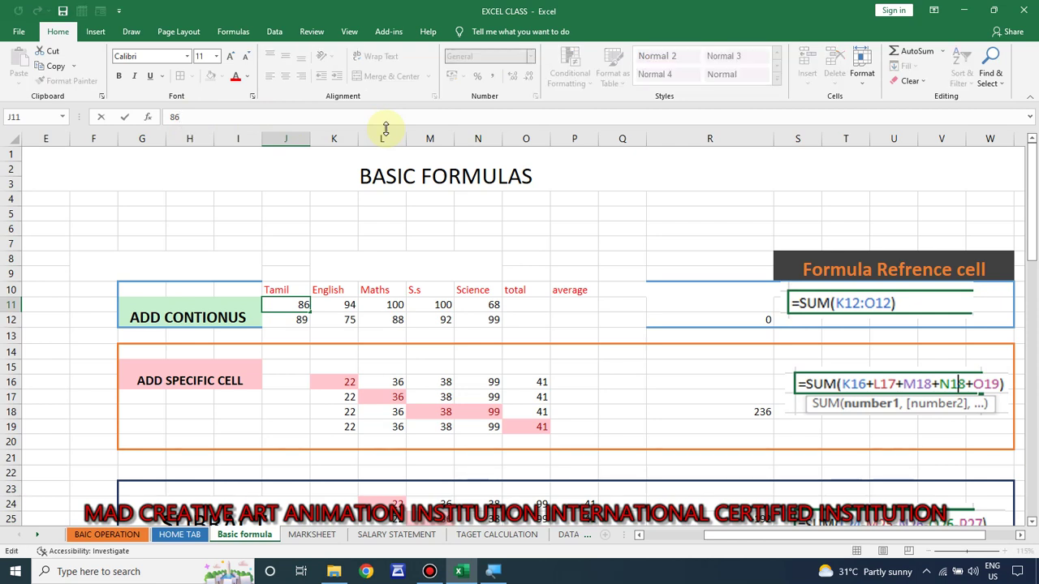
pyautogui.click(518, 308)
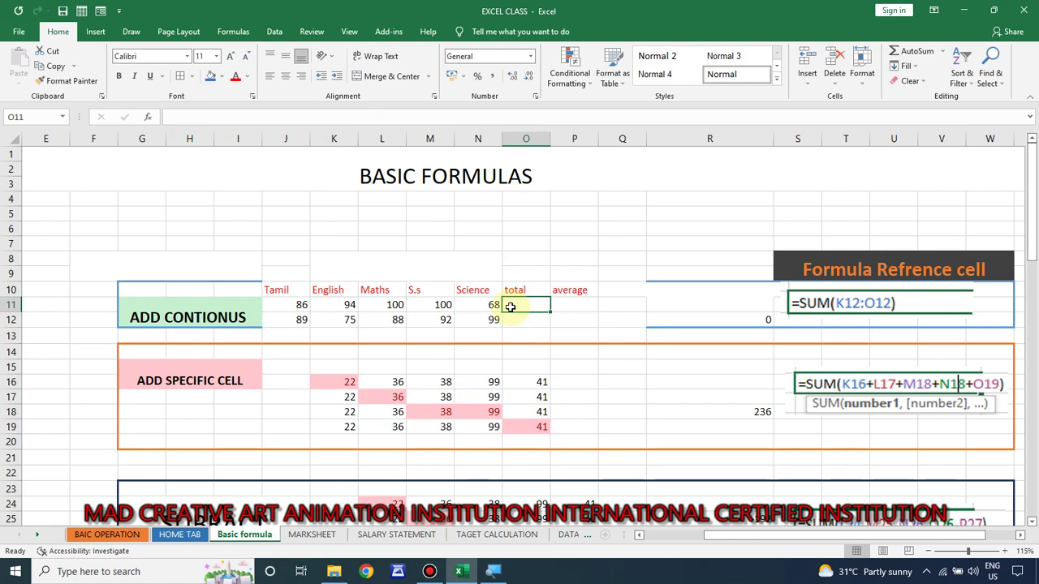
# Enter =SUM(J11,K11,L11,M11,N11) in O11, giving a row-11 total of 448
pyautogui.write('=S')
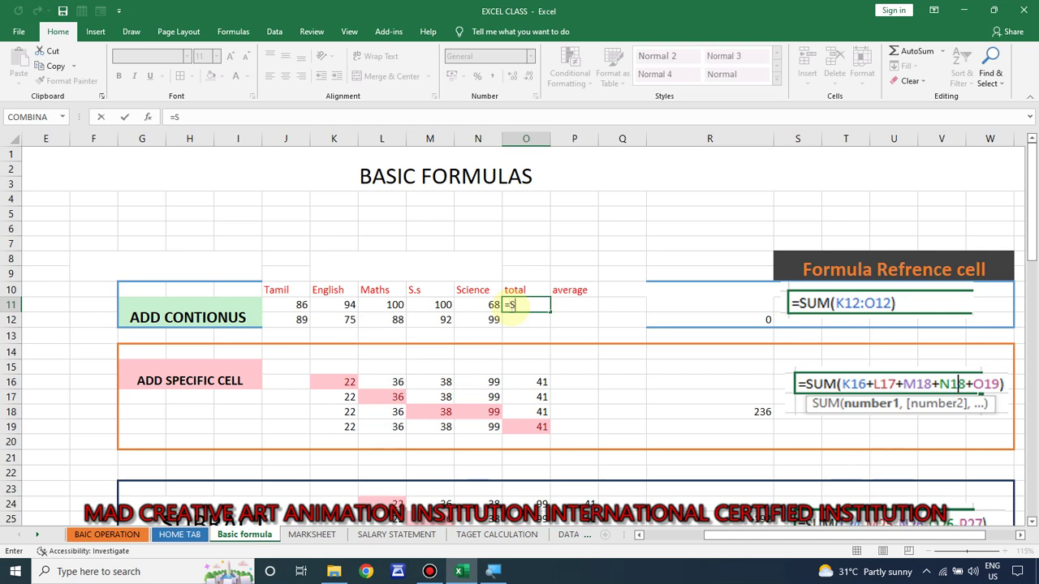
pyautogui.write('UM')
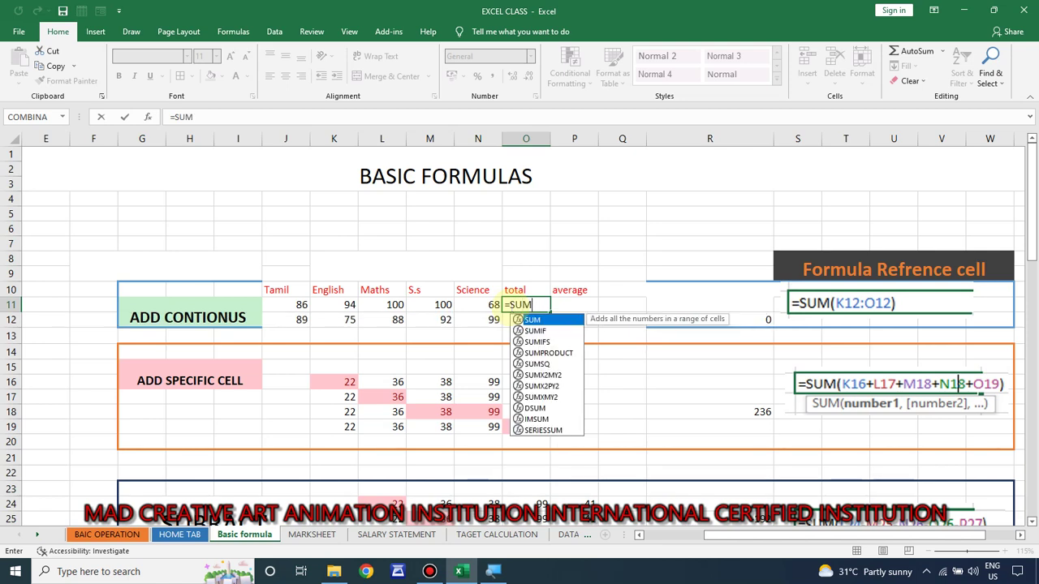
pyautogui.write('(')
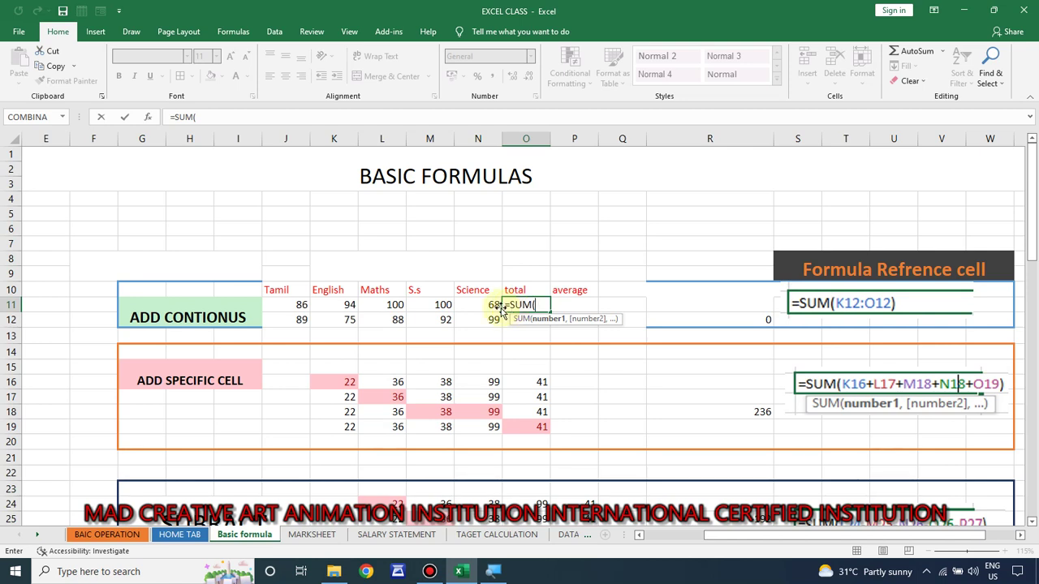
pyautogui.click(293, 304)
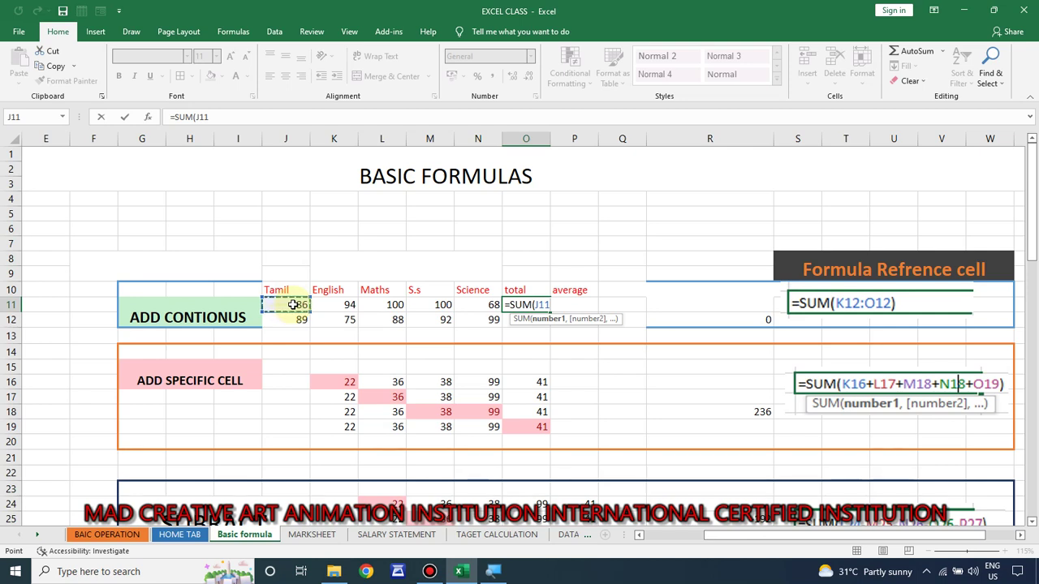
pyautogui.write(',')
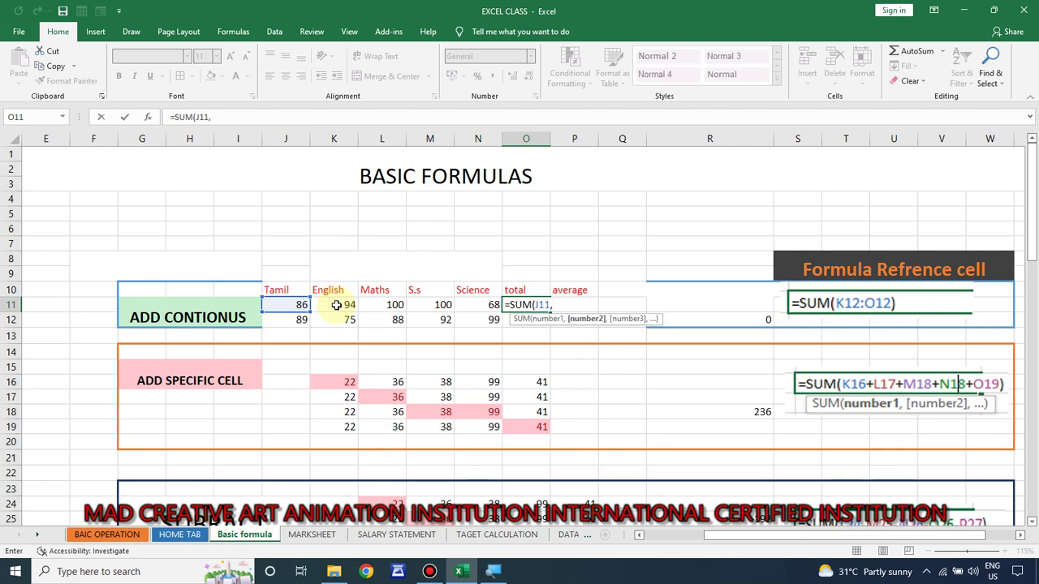
pyautogui.click(334, 302)
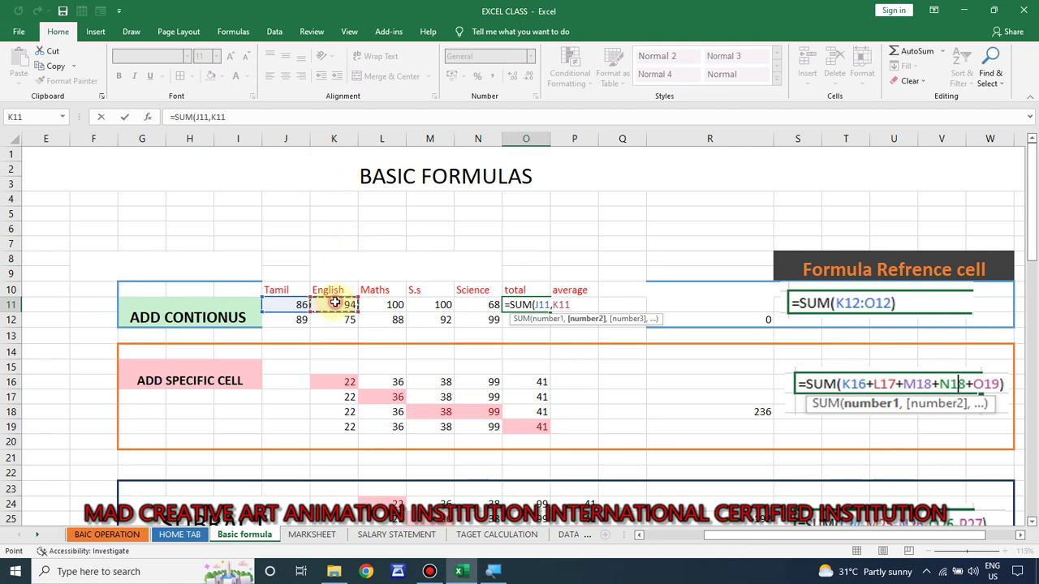
pyautogui.write(',')
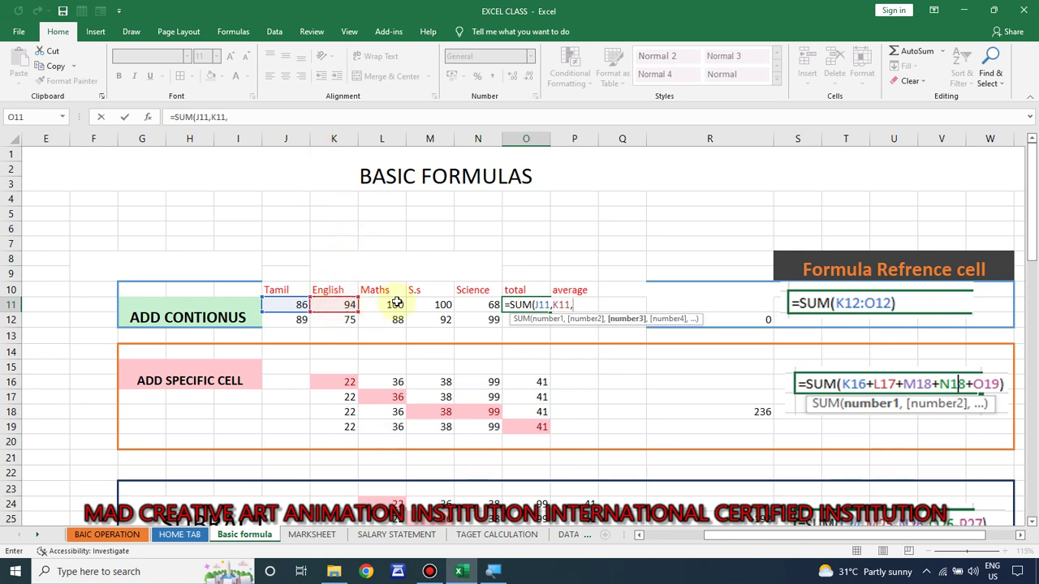
pyautogui.click(396, 302)
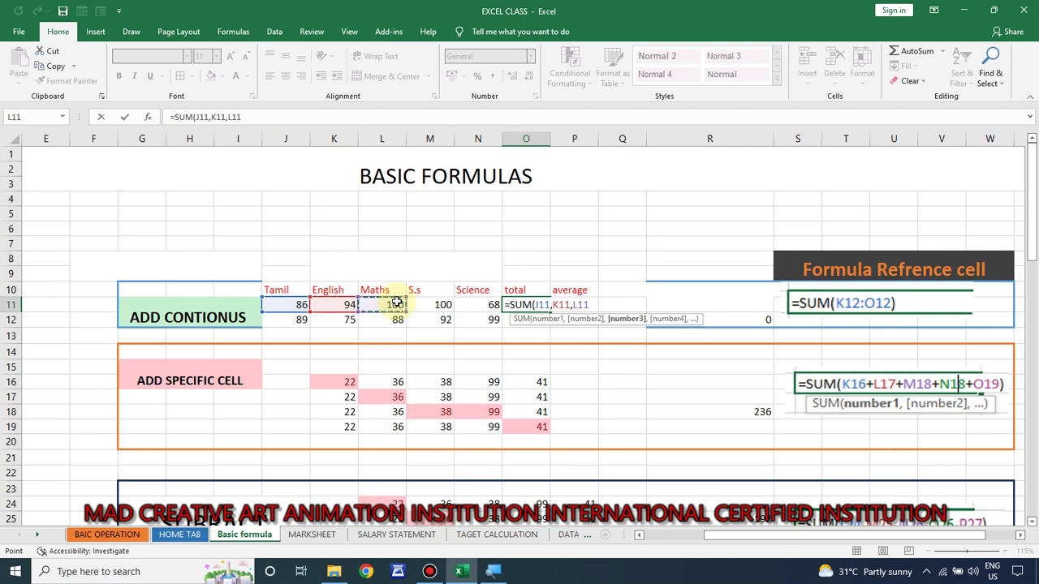
pyautogui.write(',')
pyautogui.click(431, 305)
pyautogui.write(',')
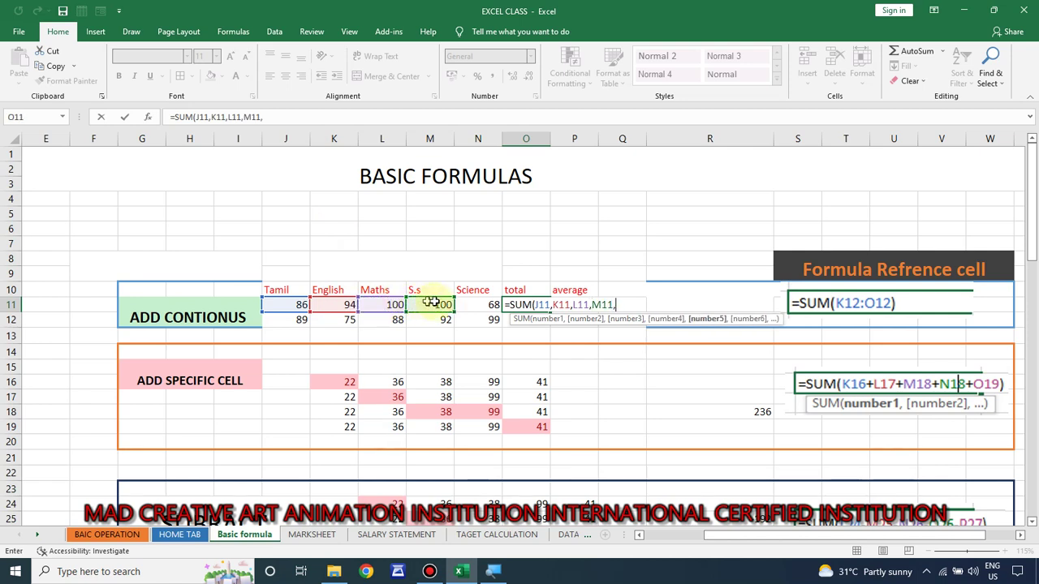
pyautogui.click(467, 306)
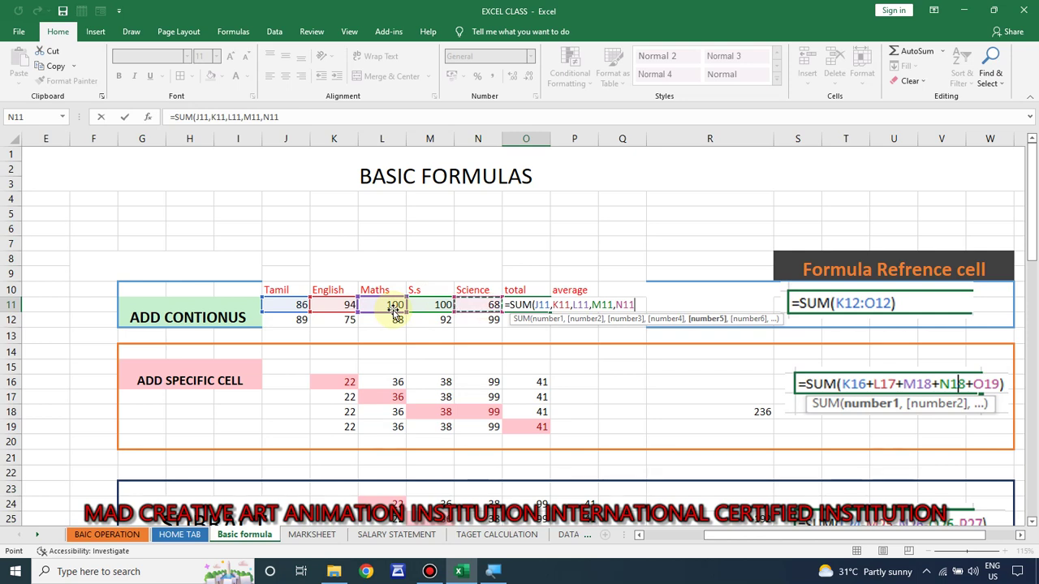
pyautogui.write(')')
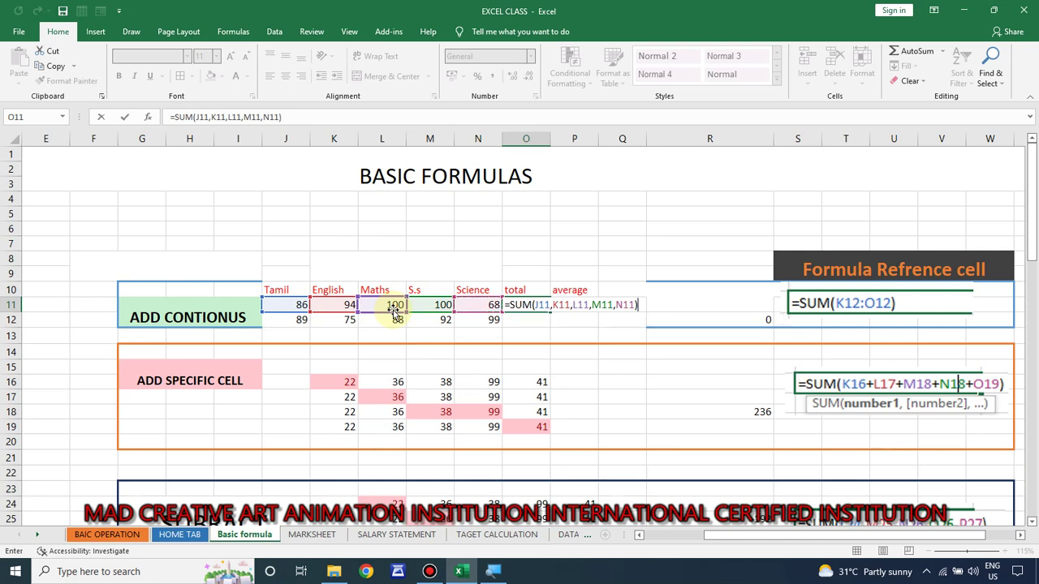
pyautogui.press('Return')
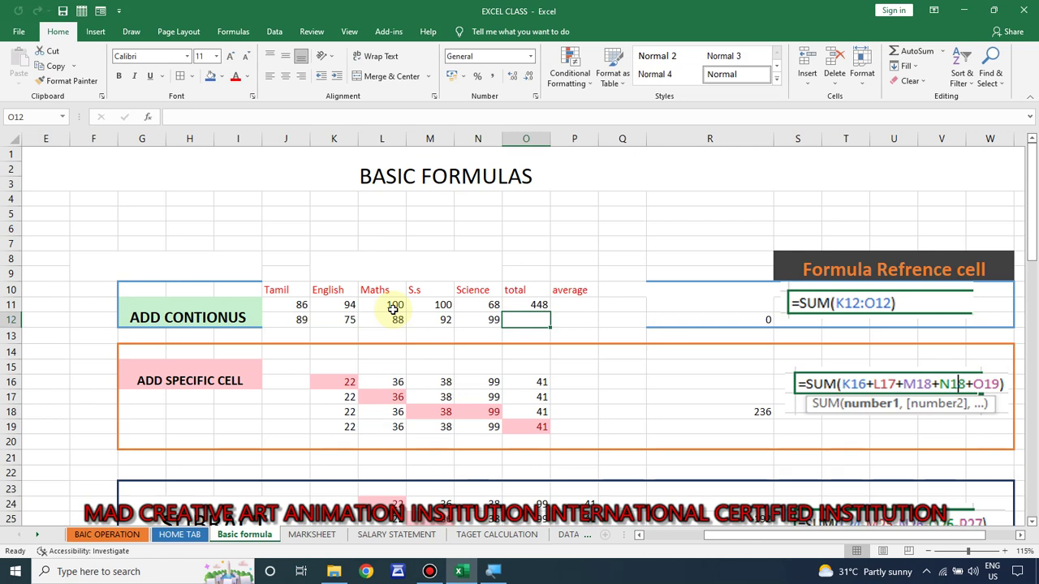
# Edit O11's formula so the listed cells become the range J11:N11
pyautogui.click(532, 304)
pyautogui.doubleClick(532, 305)
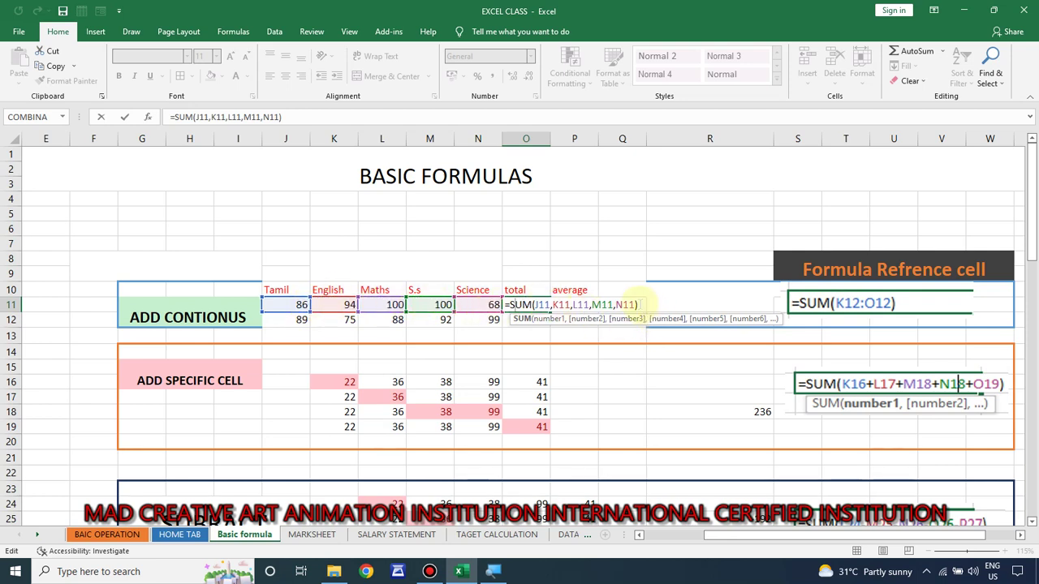
pyautogui.moveTo(635, 303); pyautogui.dragTo(536, 306)
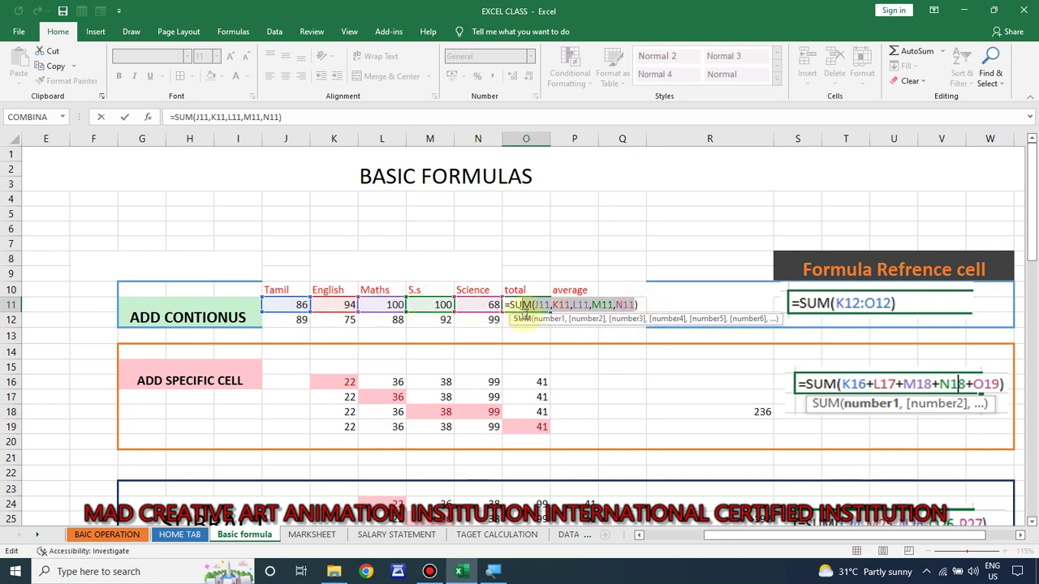
pyautogui.press('BackSpace')
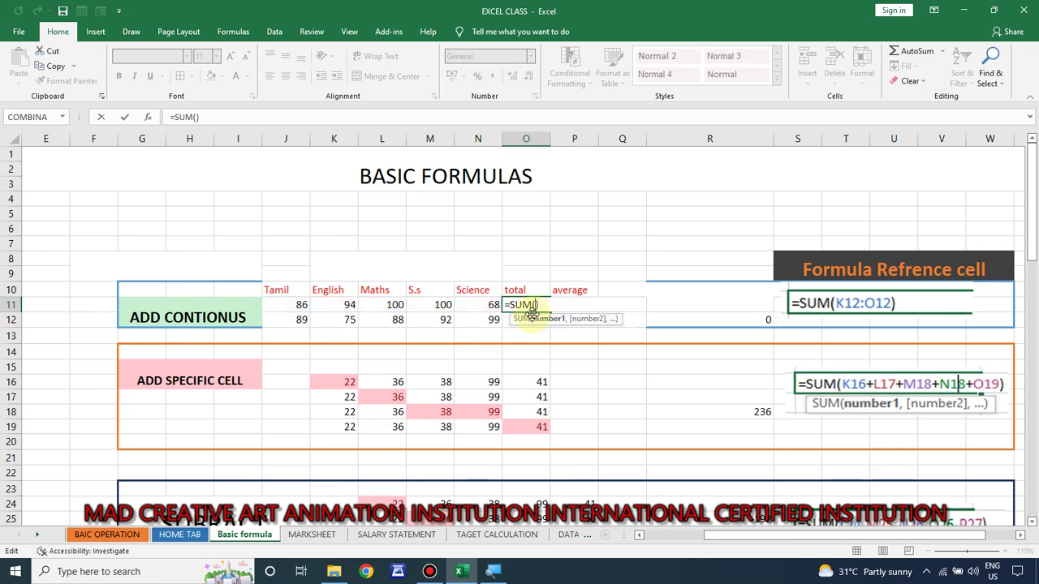
pyautogui.click(288, 304)
pyautogui.moveTo(288, 305); pyautogui.dragTo(485, 305)
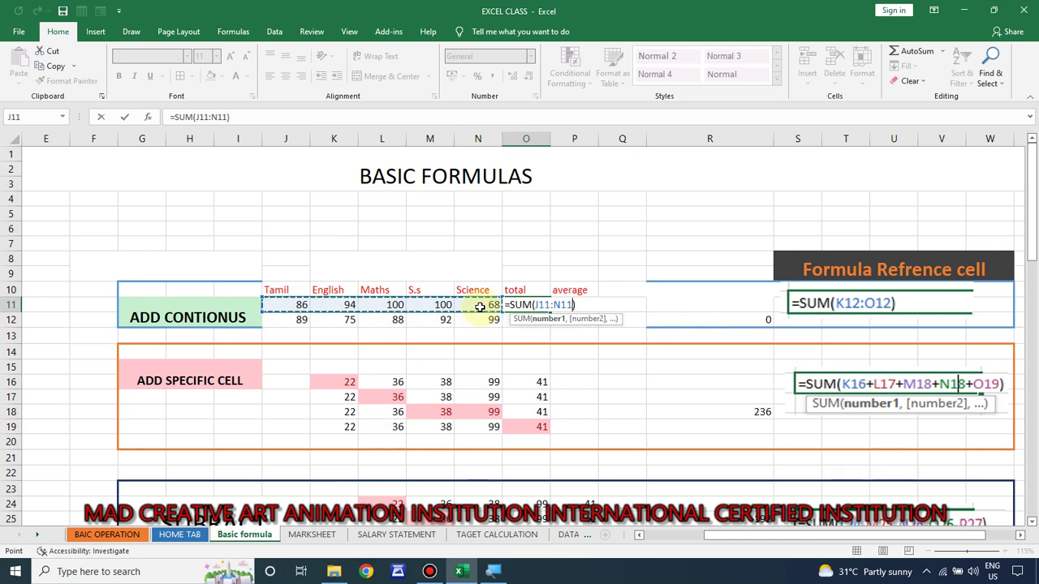
pyautogui.press('Return')
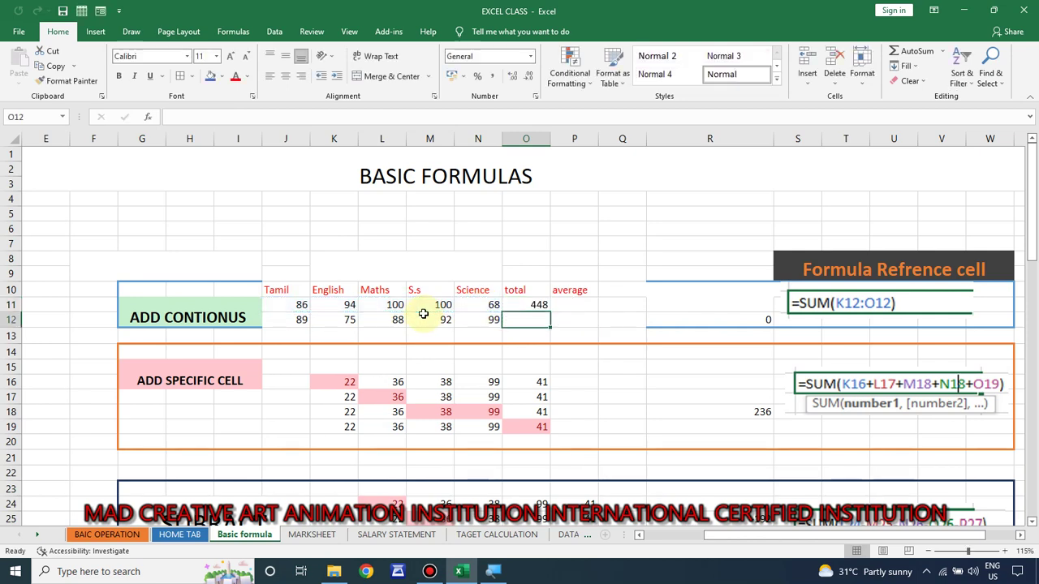
# Clear O11 and re-enter =SUM(J11:N11) by selecting the range, giving 448
pyautogui.click(536, 306)
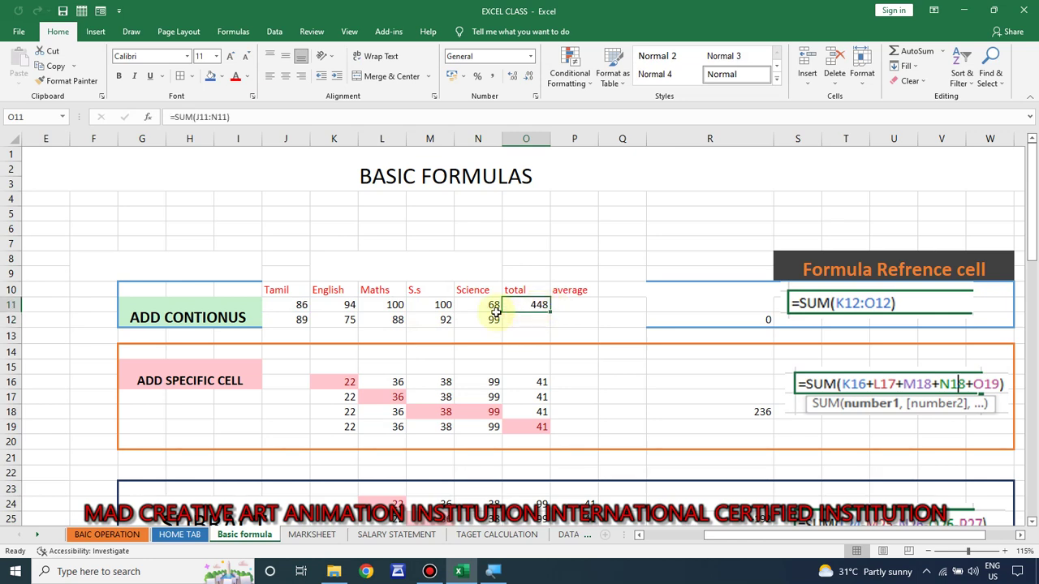
pyautogui.press('Delete')
pyautogui.write('=')
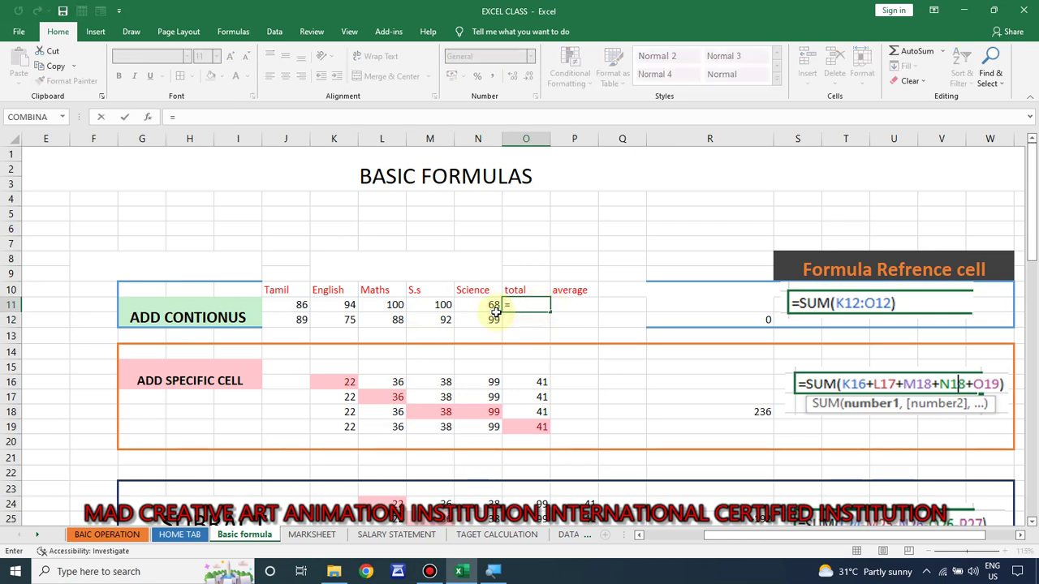
pyautogui.write('SUM(')
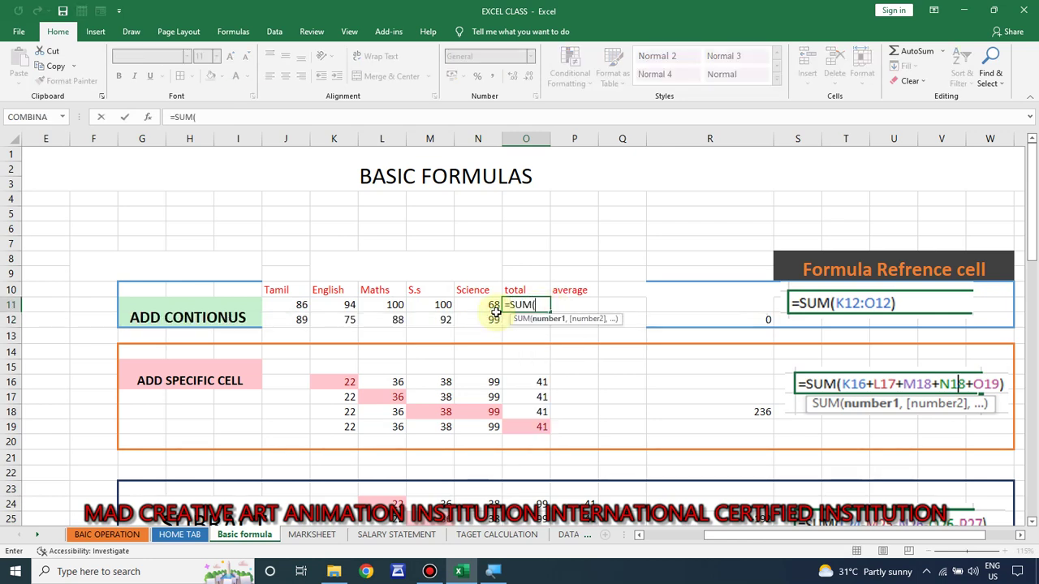
pyautogui.click(281, 303)
pyautogui.moveTo(281, 304); pyautogui.dragTo(471, 304)
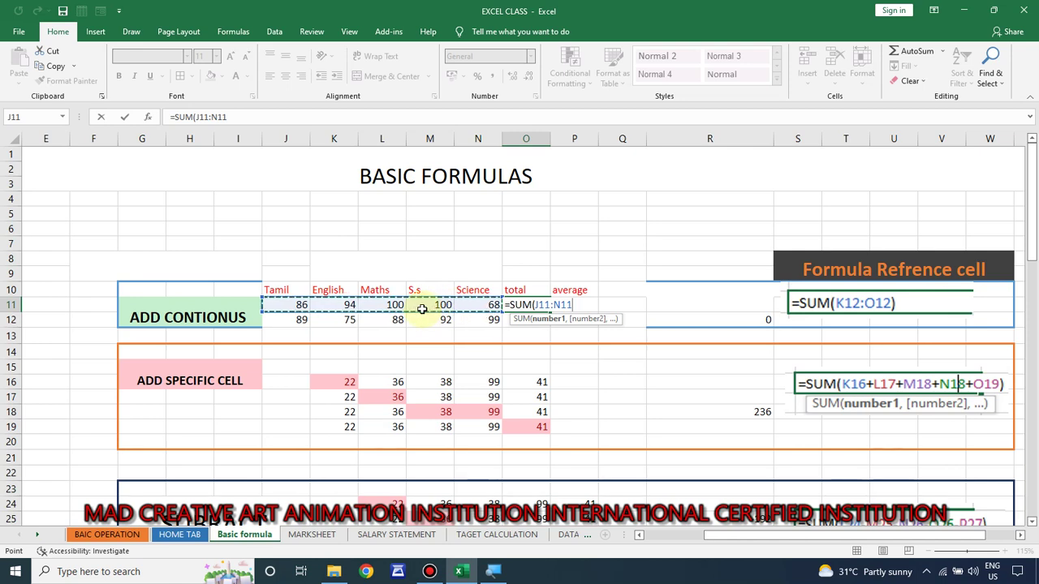
pyautogui.write(')')
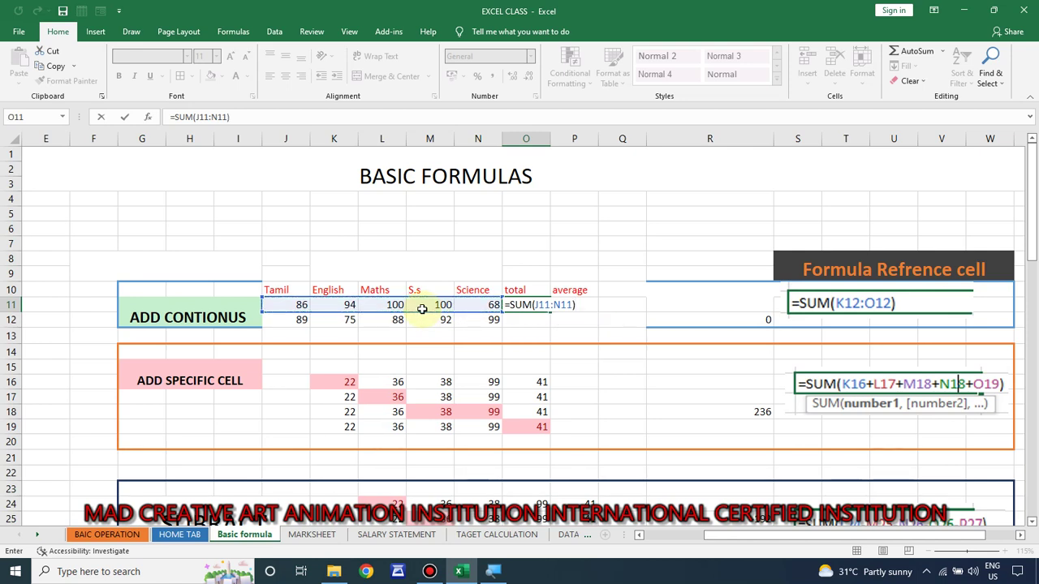
pyautogui.press('Return')
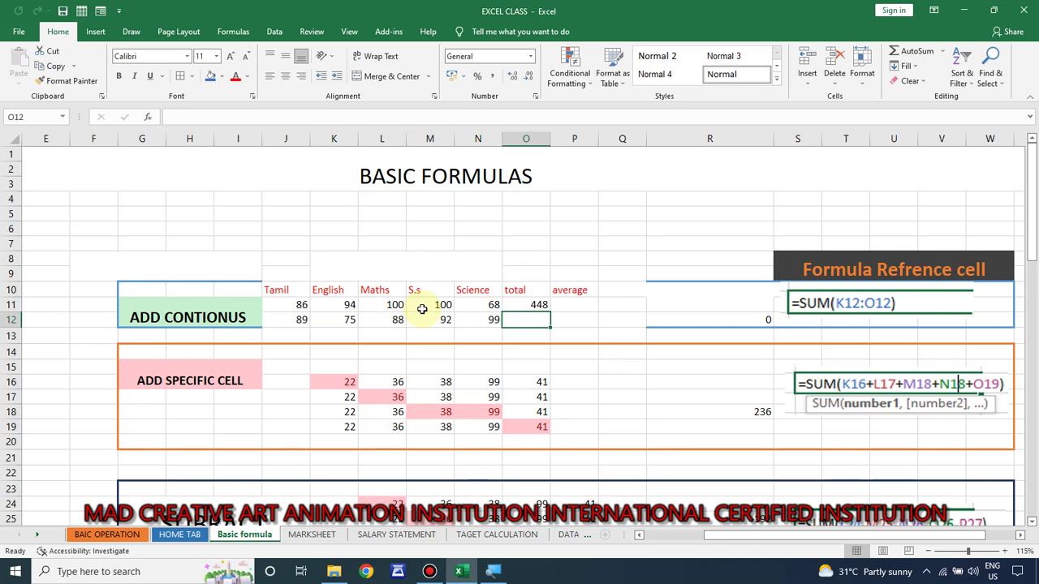
# Inspect R18's sum and the cells it uses: K16, L17, M18, N18, O19
pyautogui.scroll(-2, 422, 309)
pyautogui.click(719, 326)
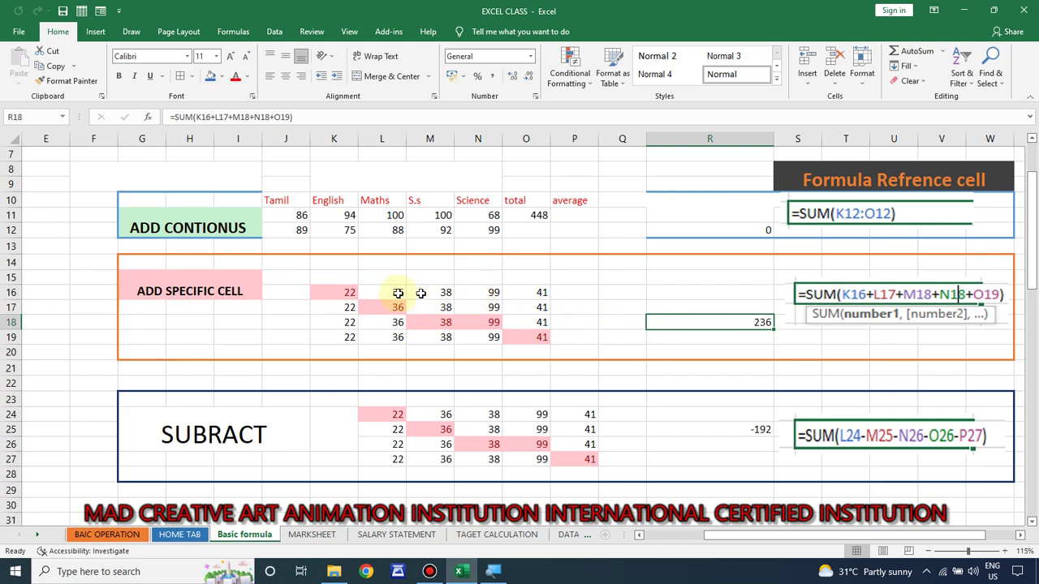
pyautogui.click(326, 294)
pyautogui.click(401, 307)
pyautogui.click(438, 322)
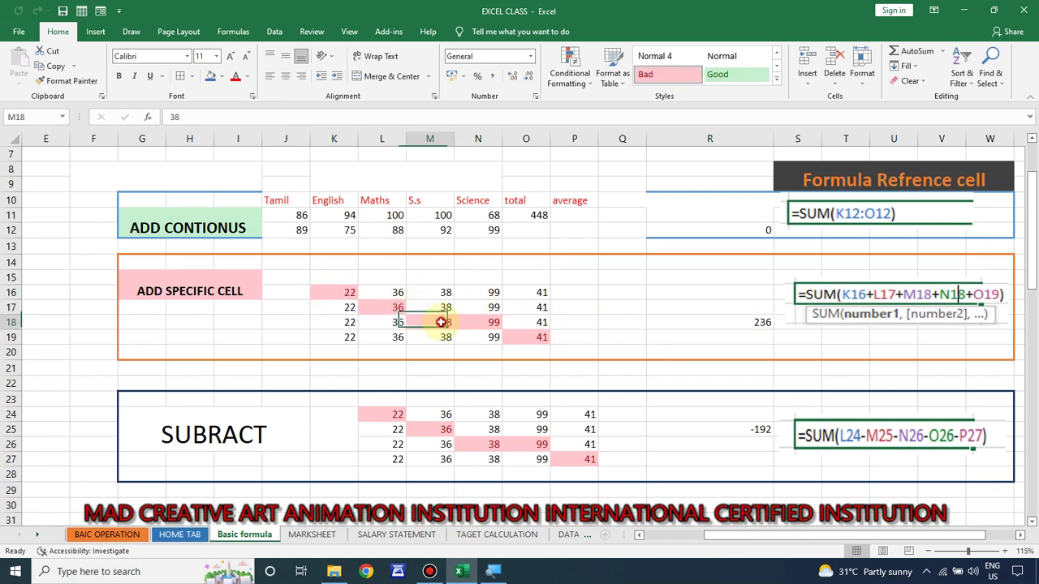
pyautogui.click(492, 324)
pyautogui.click(526, 337)
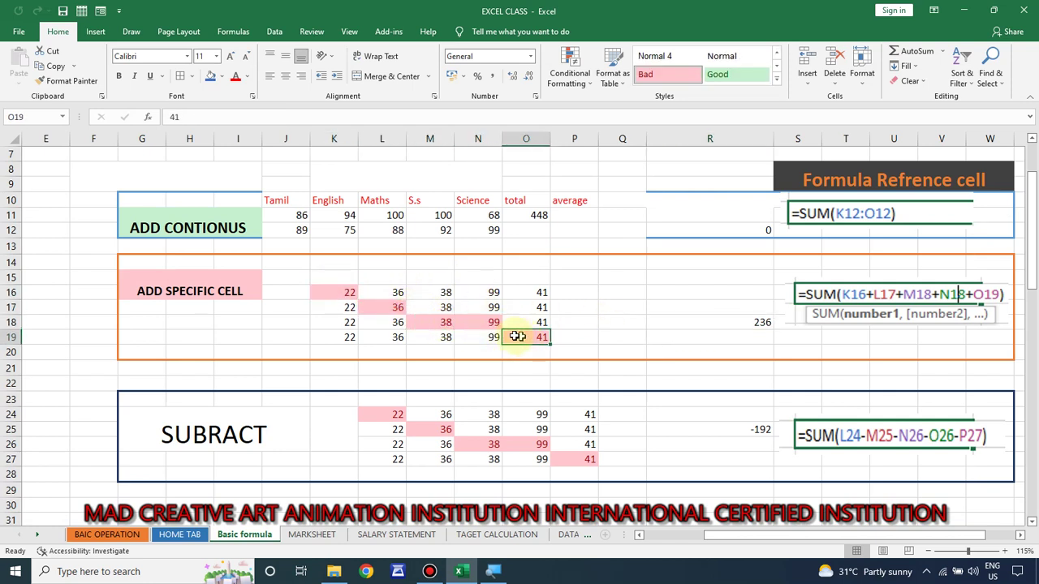
# Edit the R18 formula, replacing its cell references with the range K16:O16
pyautogui.doubleClick(659, 323)
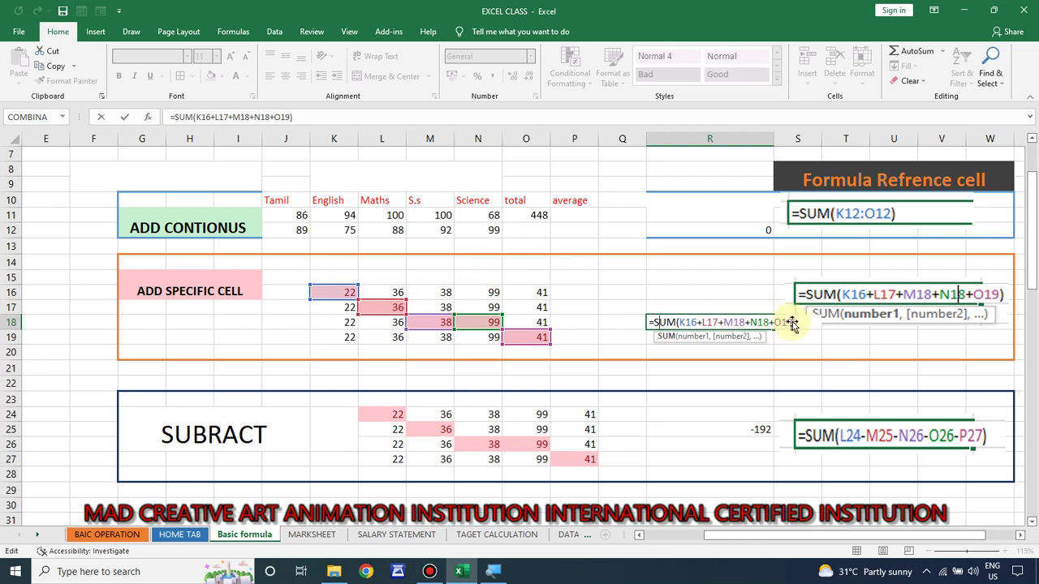
pyautogui.click(755, 320)
pyautogui.moveTo(679, 322); pyautogui.dragTo(787, 322)
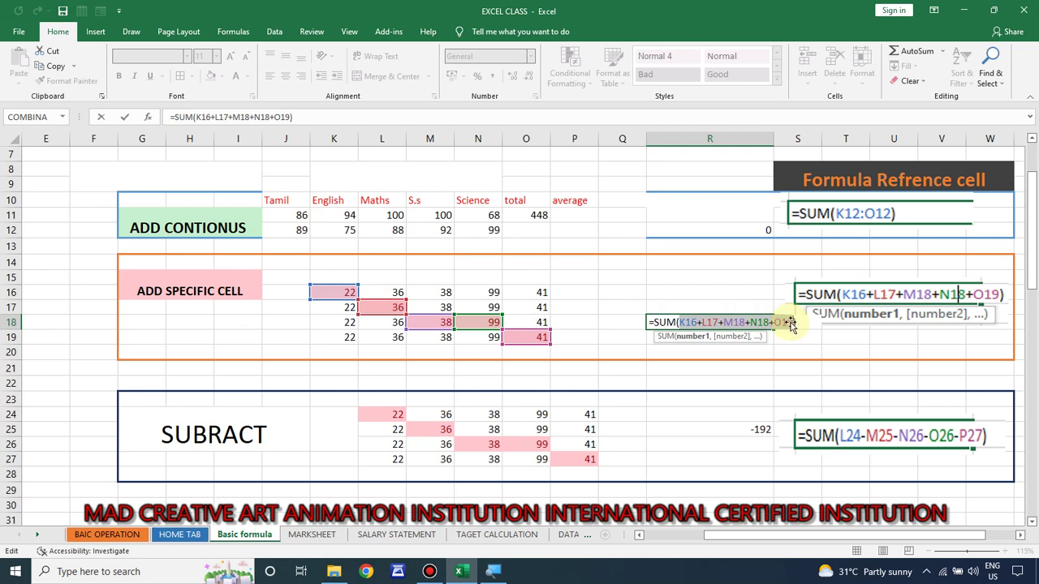
pyautogui.press('BackSpace')
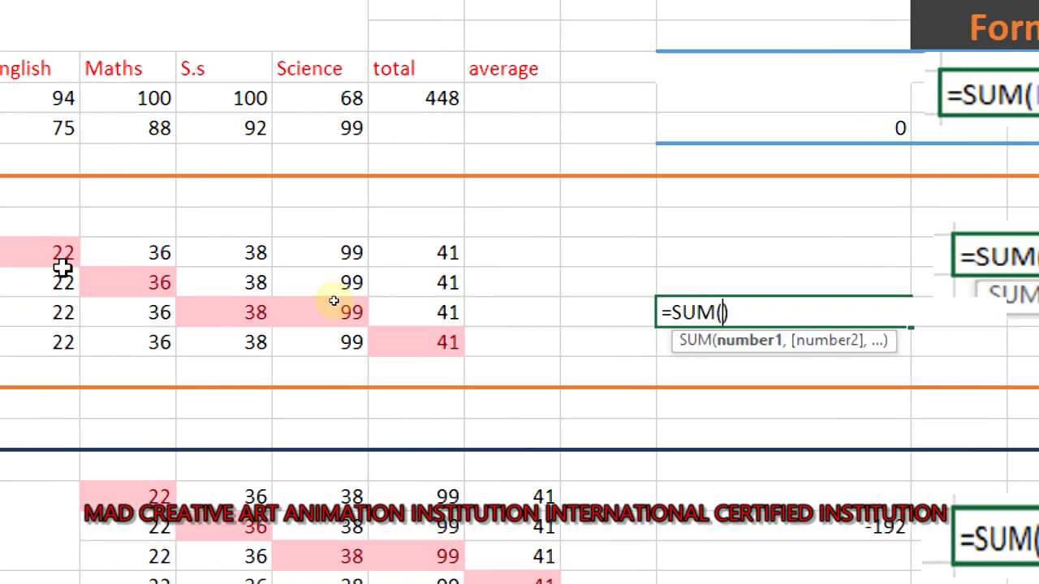
pyautogui.click(165, 247)
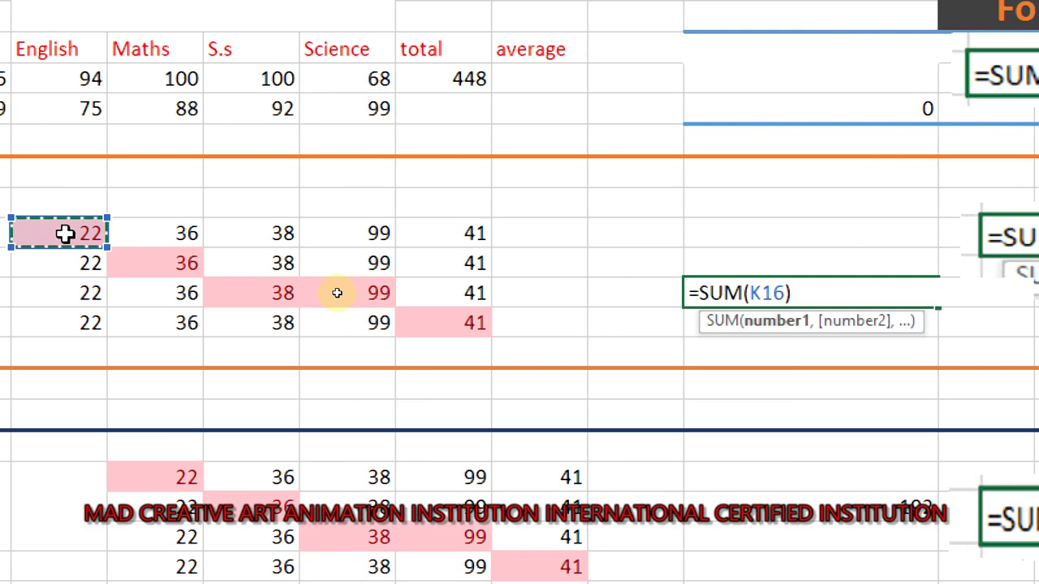
pyautogui.moveTo(86, 233)
pyautogui.mouseDown()
pyautogui.moveTo(482, 233)
pyautogui.moveTo(489, 311)
pyautogui.moveTo(471, 231)
pyautogui.mouseUp()
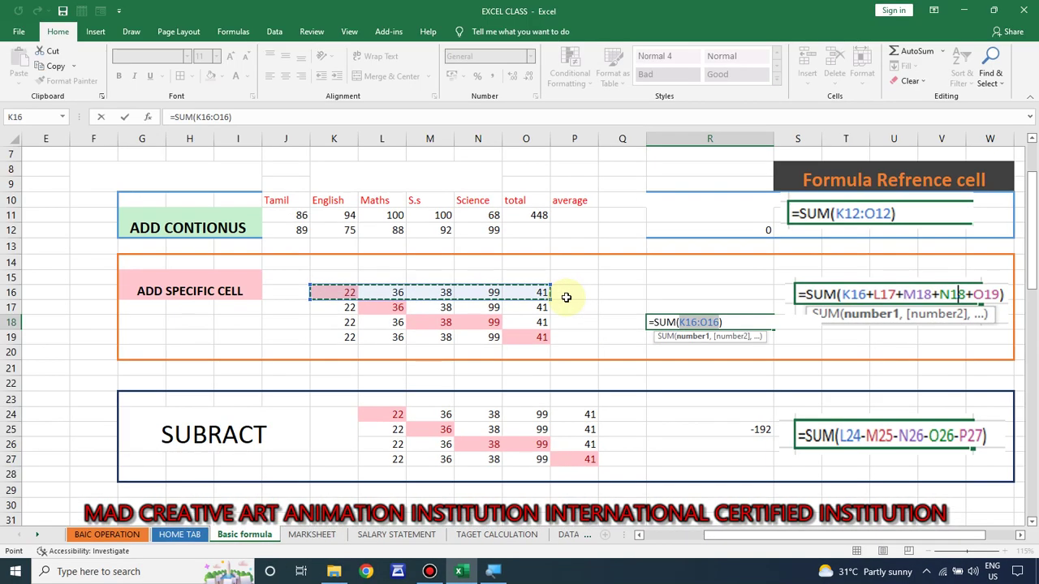
# Swap the range for a whole column K reference, commit it, then return to R18
pyautogui.press('BackSpace')
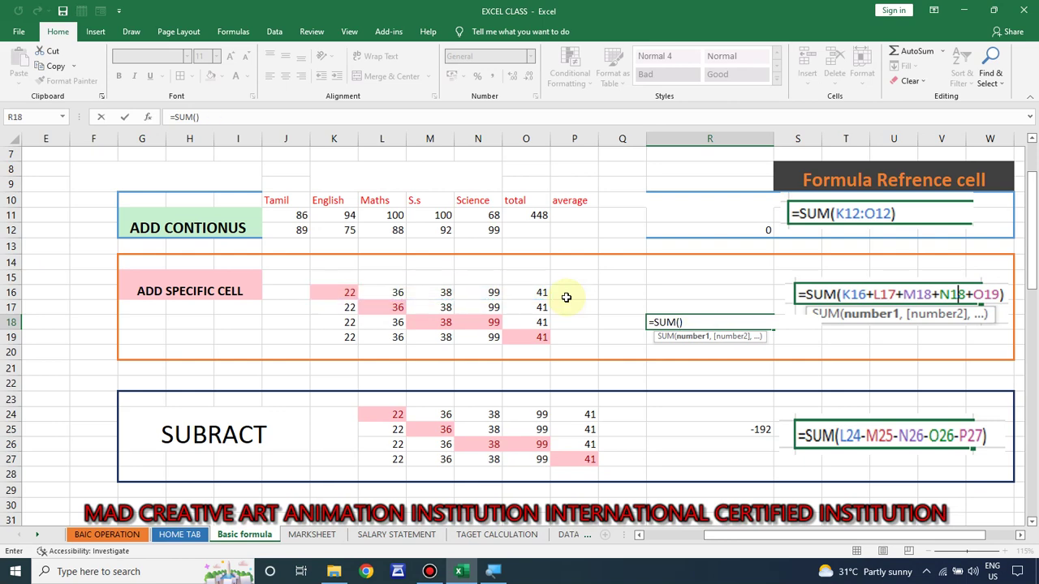
pyautogui.click(334, 138)
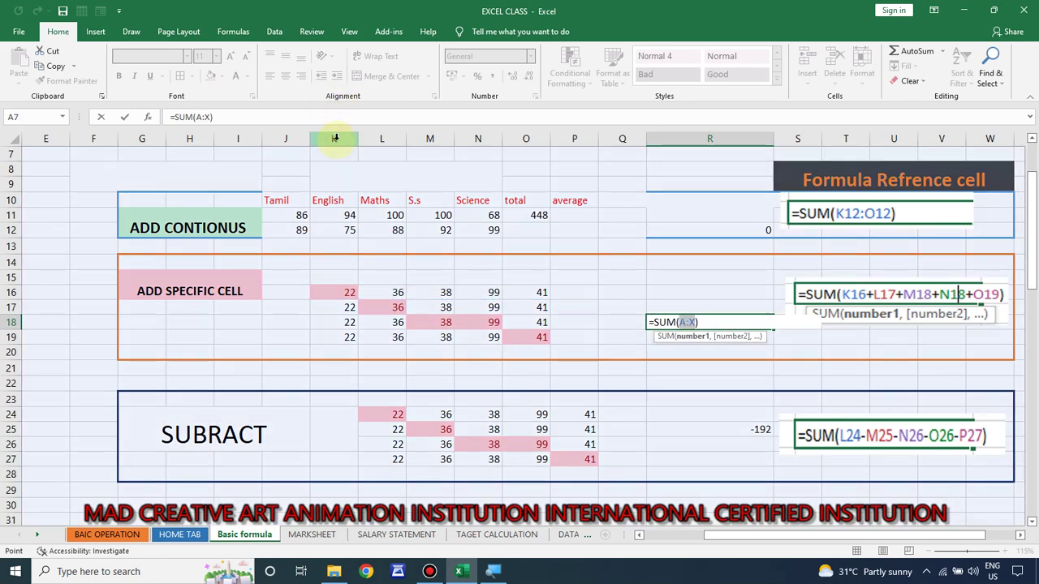
pyautogui.press('Return')
pyautogui.click(335, 138)
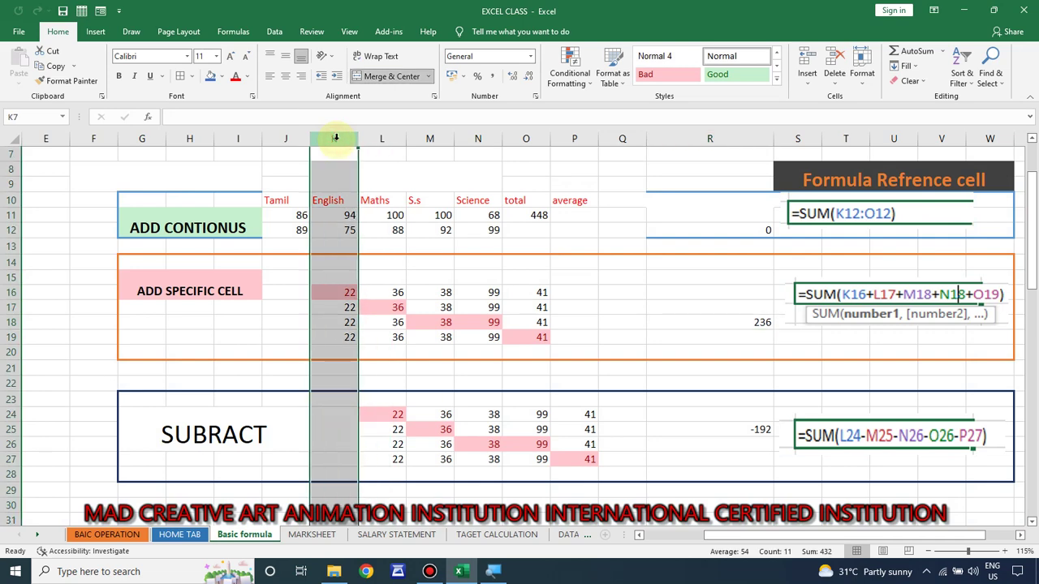
pyautogui.click(11, 292)
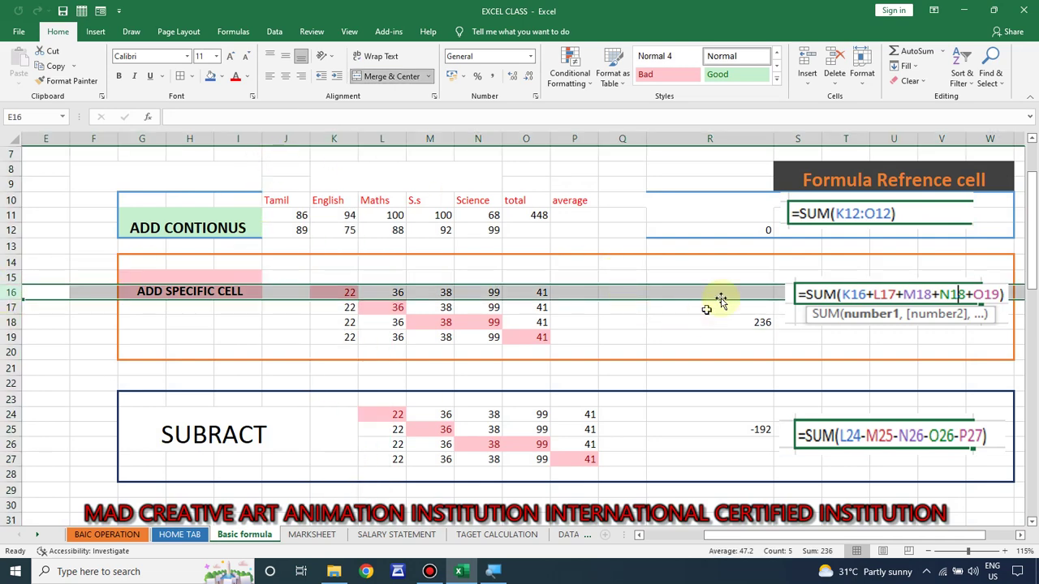
pyautogui.click(745, 322)
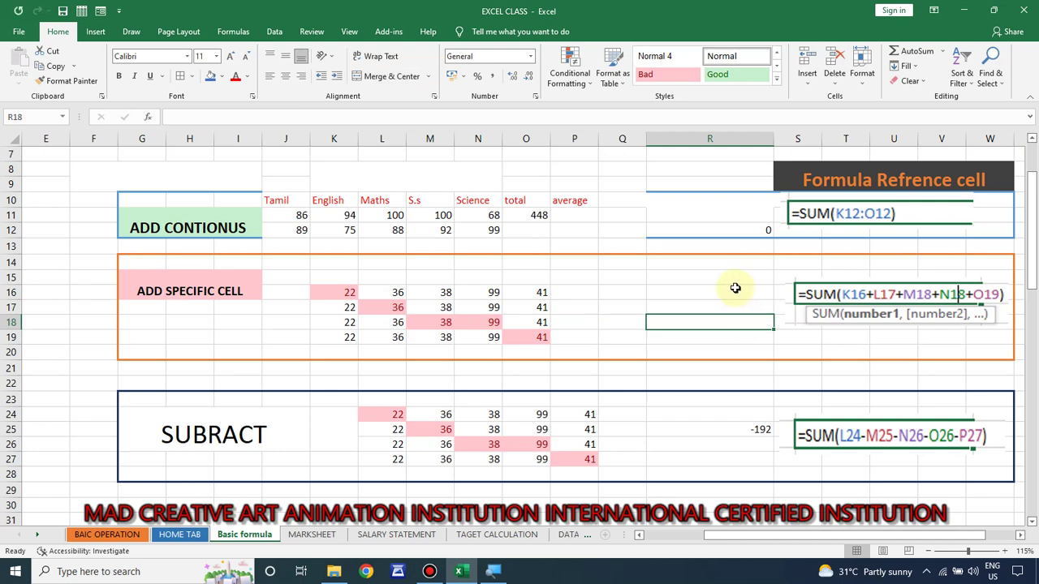
# Enter =SUM(K16:O16) in R16, fixing typos, for a total of 236
pyautogui.click(725, 292)
pyautogui.write('=')
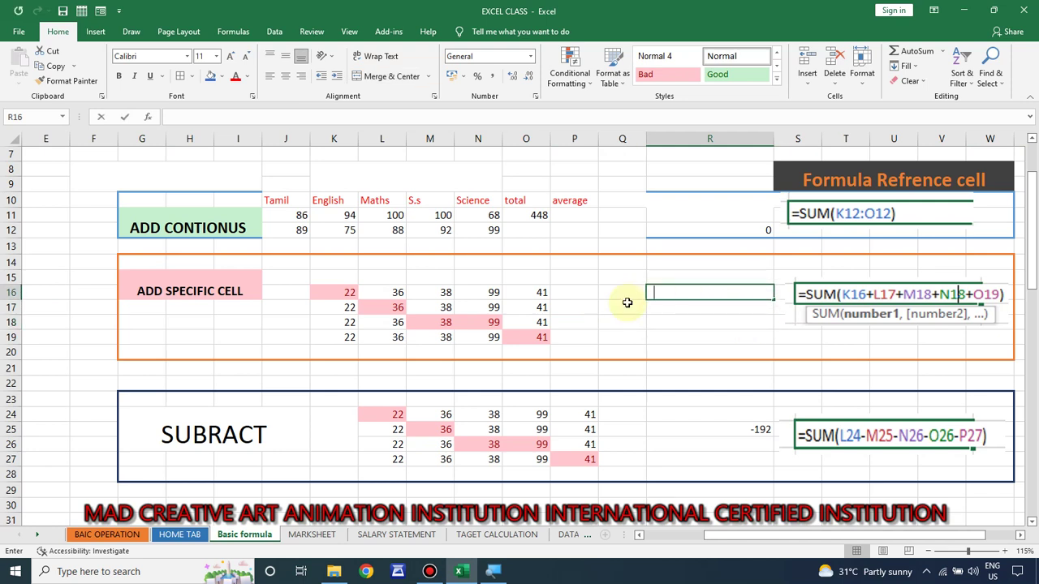
pyautogui.write('SUM')
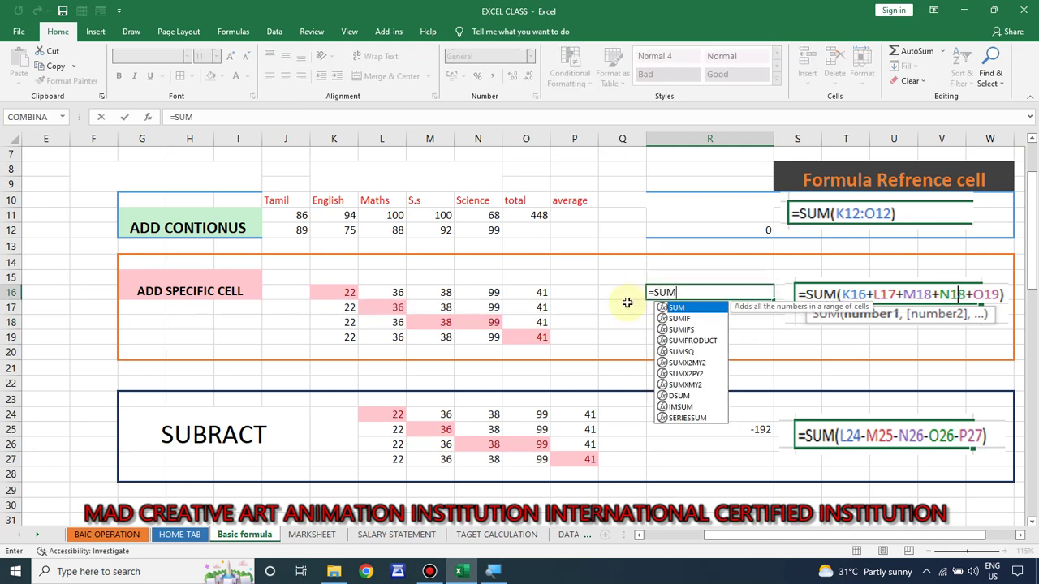
pyautogui.write('(J')
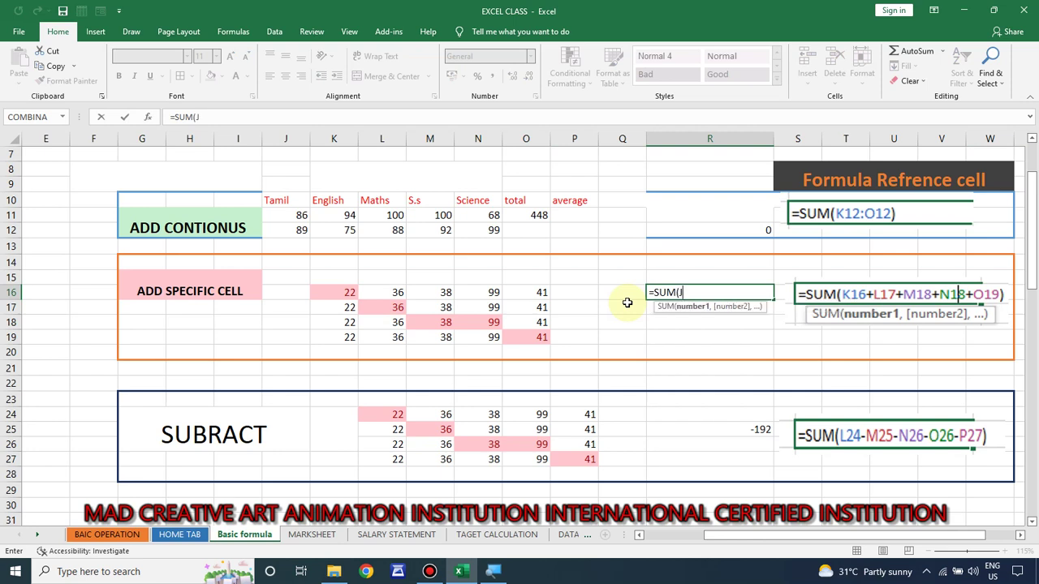
pyautogui.write('16')
pyautogui.write('5')
pyautogui.press('BackSpace')
pyautogui.write('6')
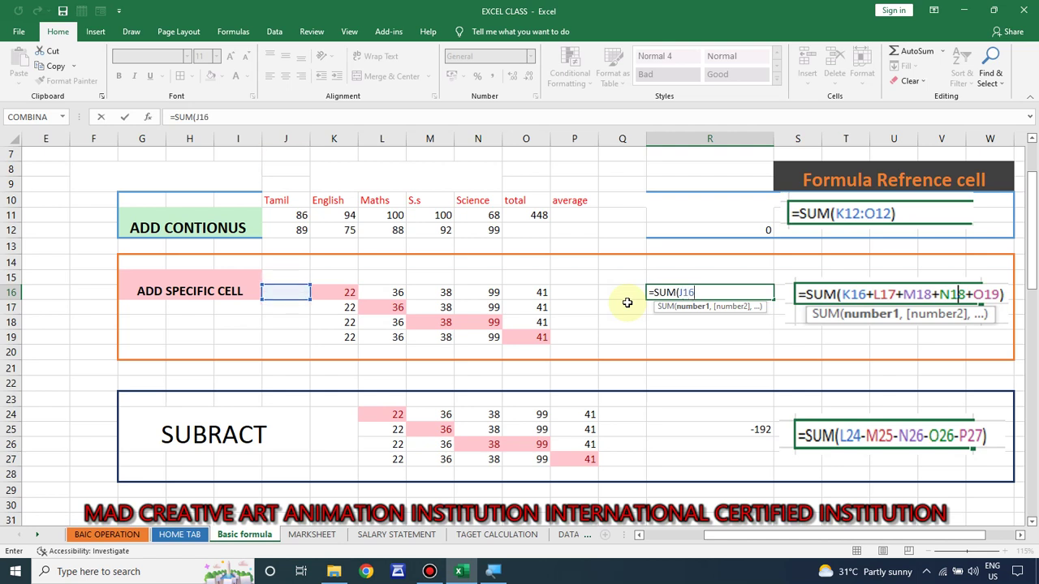
pyautogui.press('BackSpace')
pyautogui.press('BackSpace')
pyautogui.write('K')
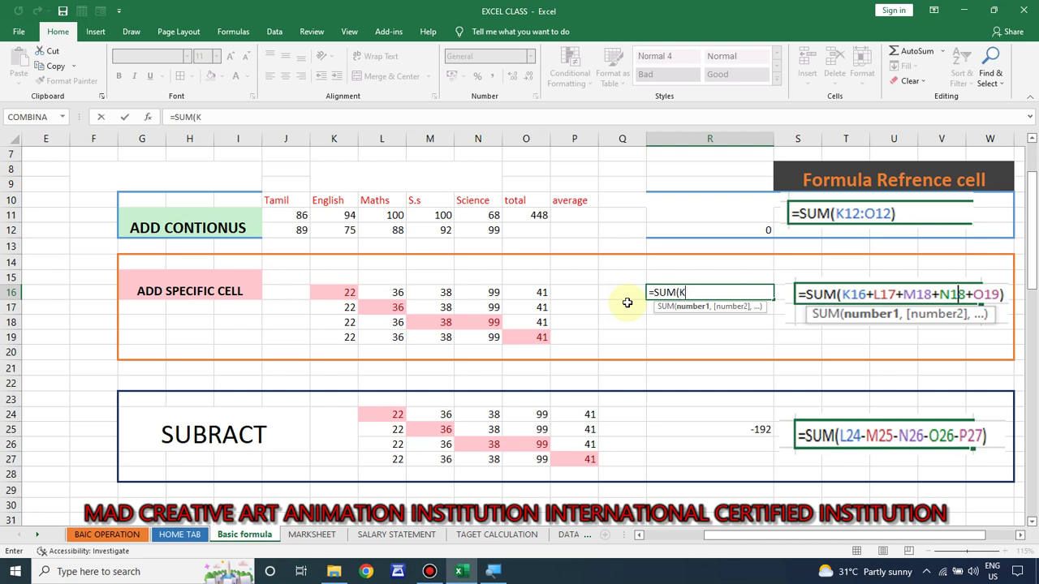
pyautogui.write('16:O')
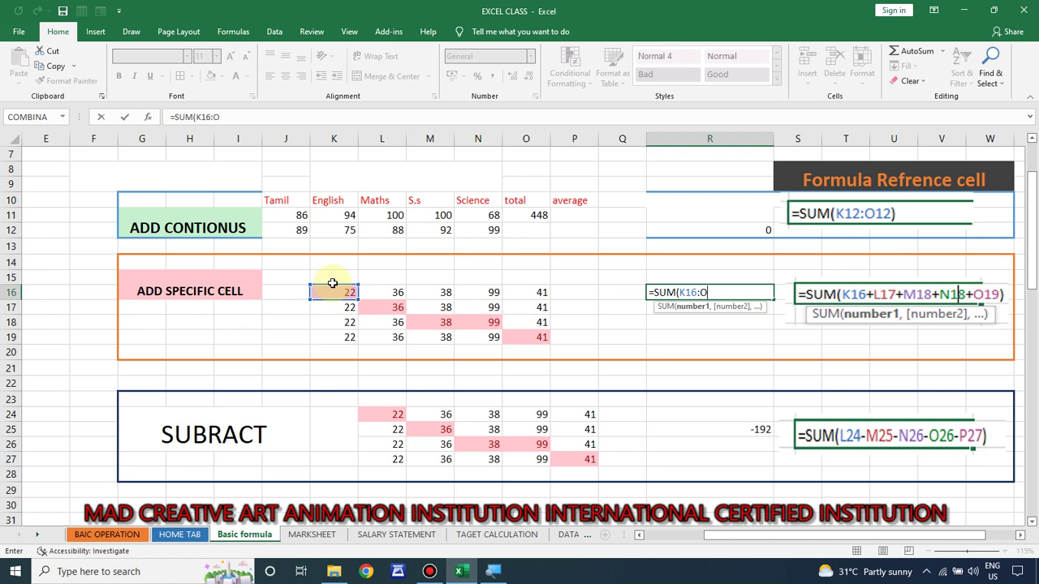
pyautogui.write('1')
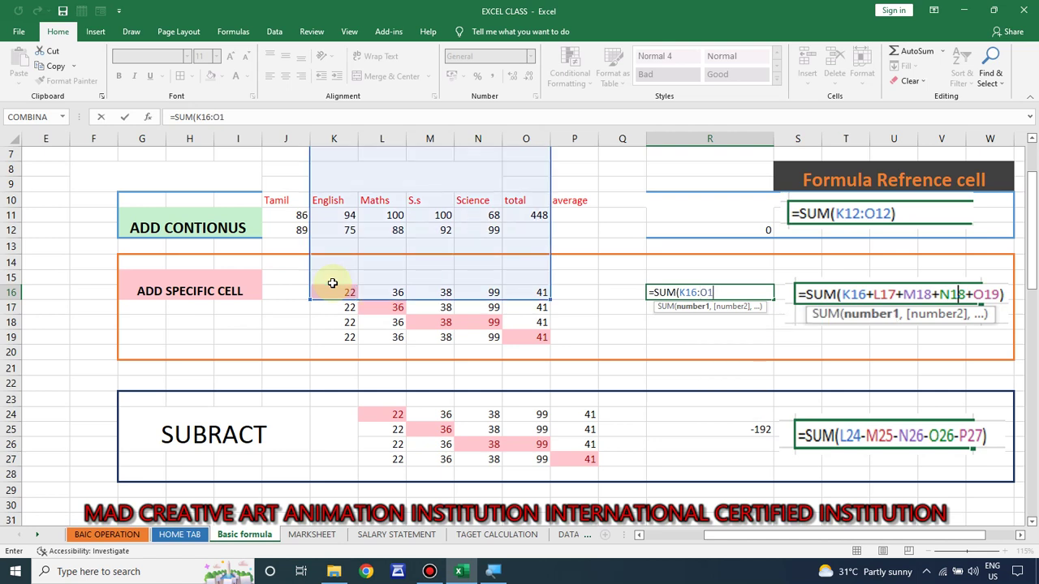
pyautogui.write('6')
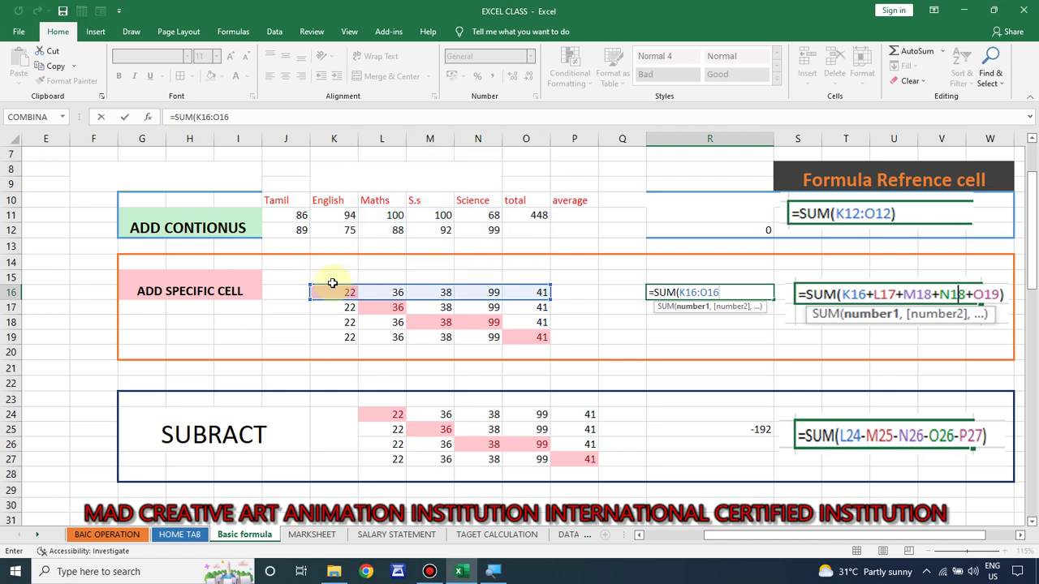
pyautogui.write(')')
pyautogui.press('Return')
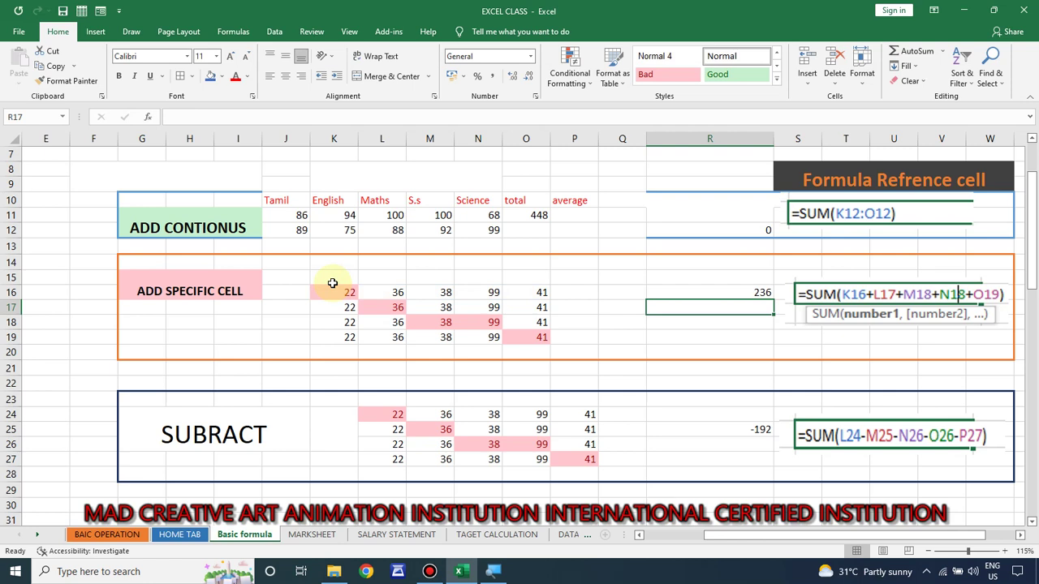
# Clear the old results from R16 and R12
pyautogui.click(725, 292)
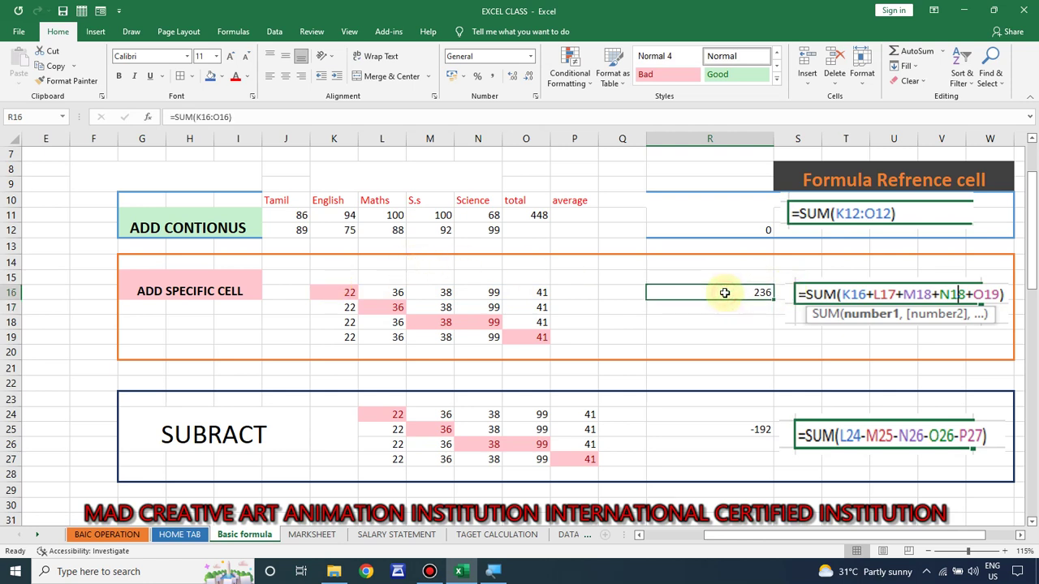
pyautogui.click(730, 230)
pyautogui.press('Delete')
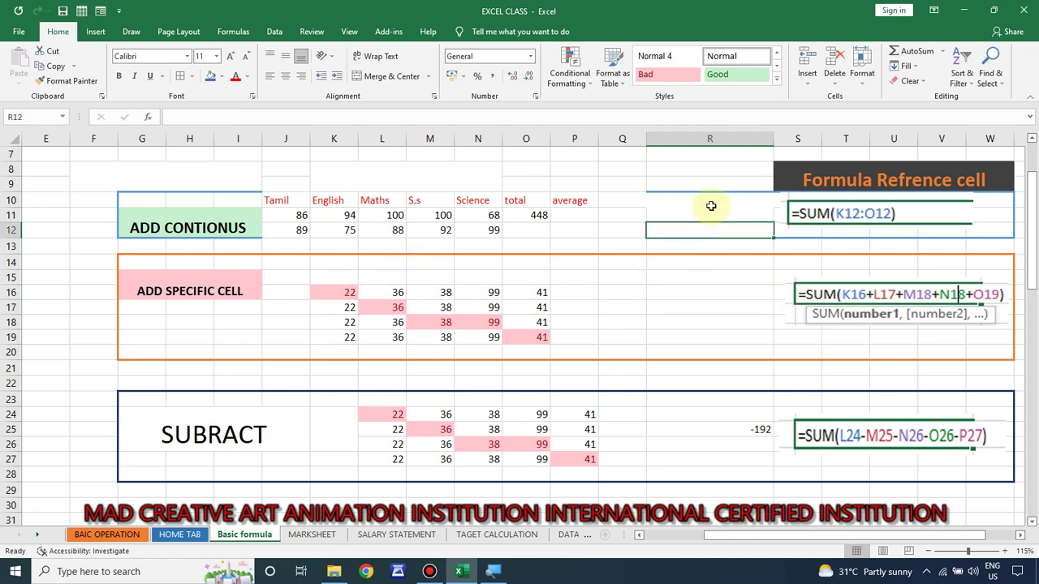
pyautogui.click(704, 203)
# In R16, build =SUM(K16+L17+M18+N18+O19) by picking each cell
pyautogui.click(684, 290)
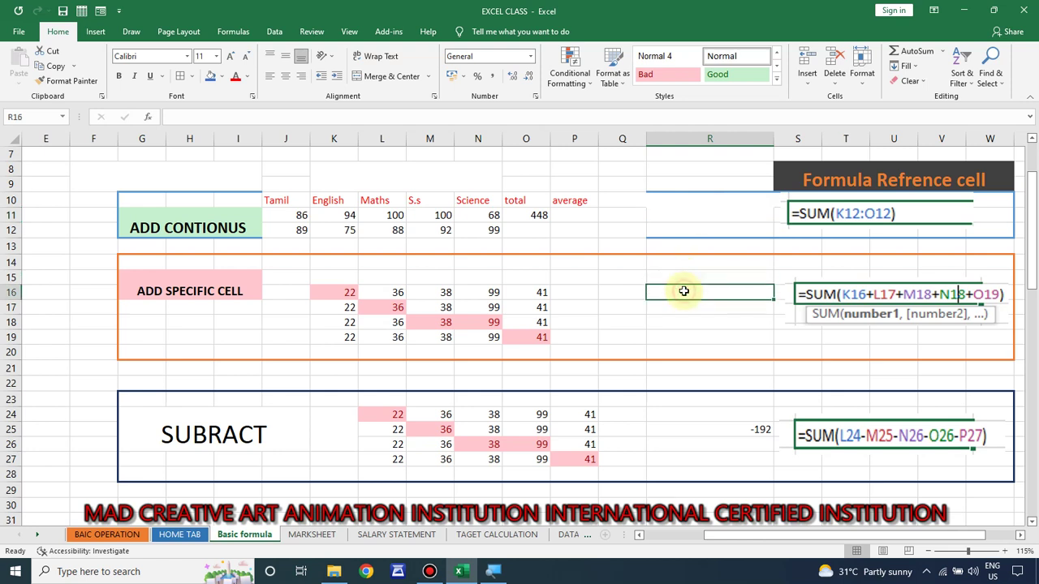
pyautogui.write('=S')
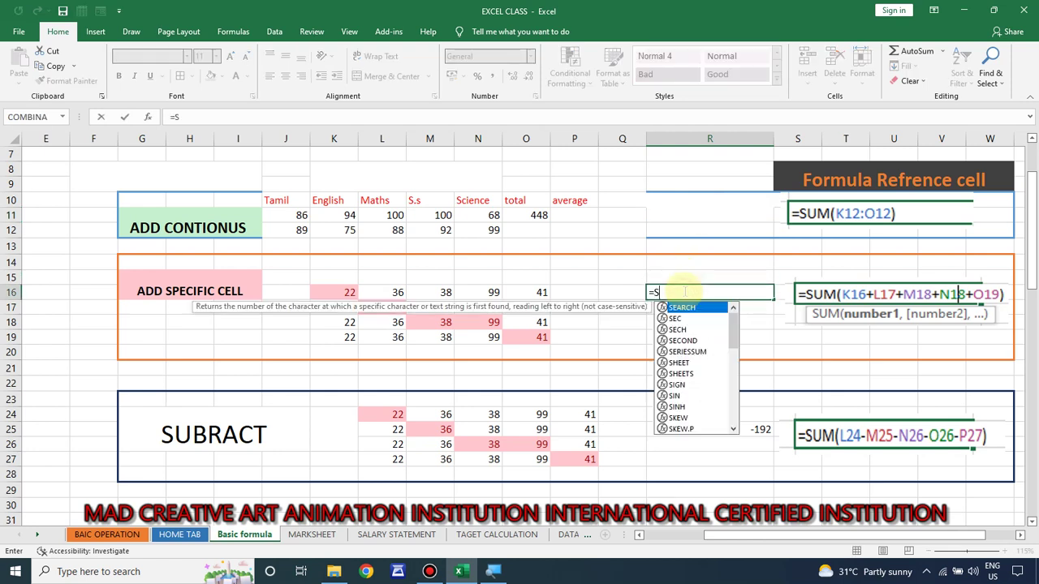
pyautogui.write('UM(')
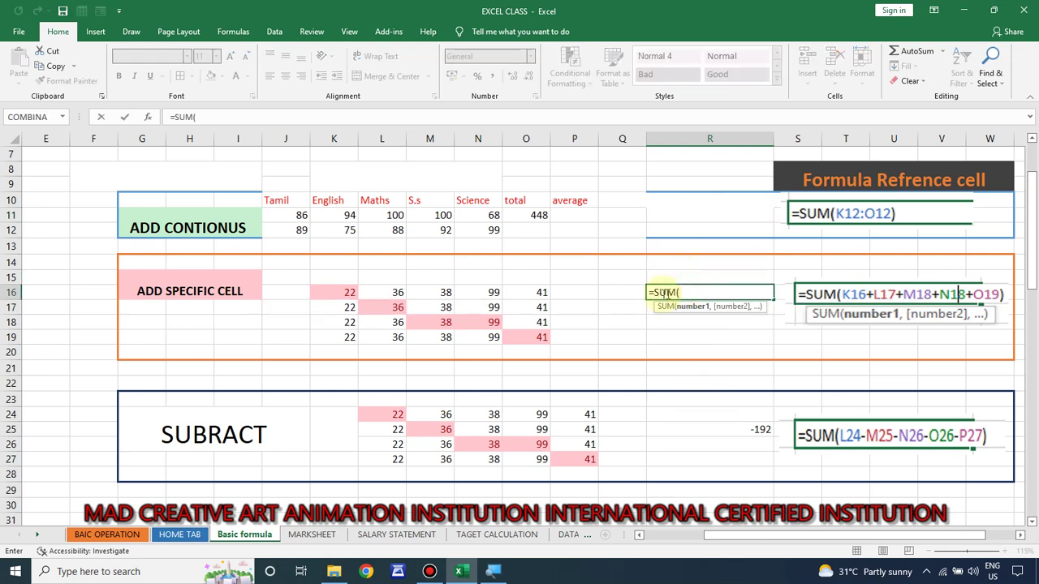
pyautogui.click(347, 296)
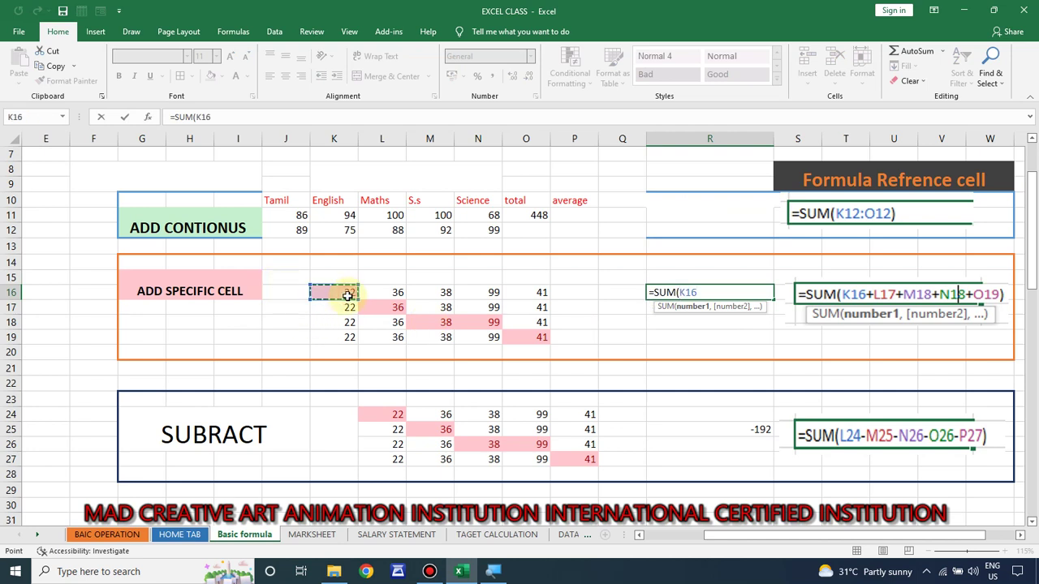
pyautogui.write('+')
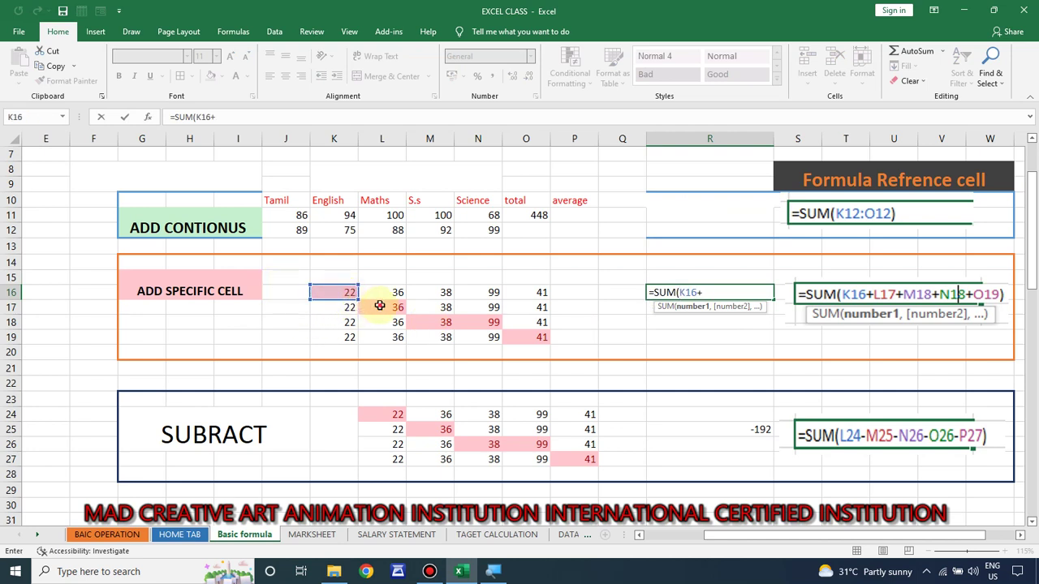
pyautogui.click(381, 306)
pyautogui.write('+')
pyautogui.click(429, 322)
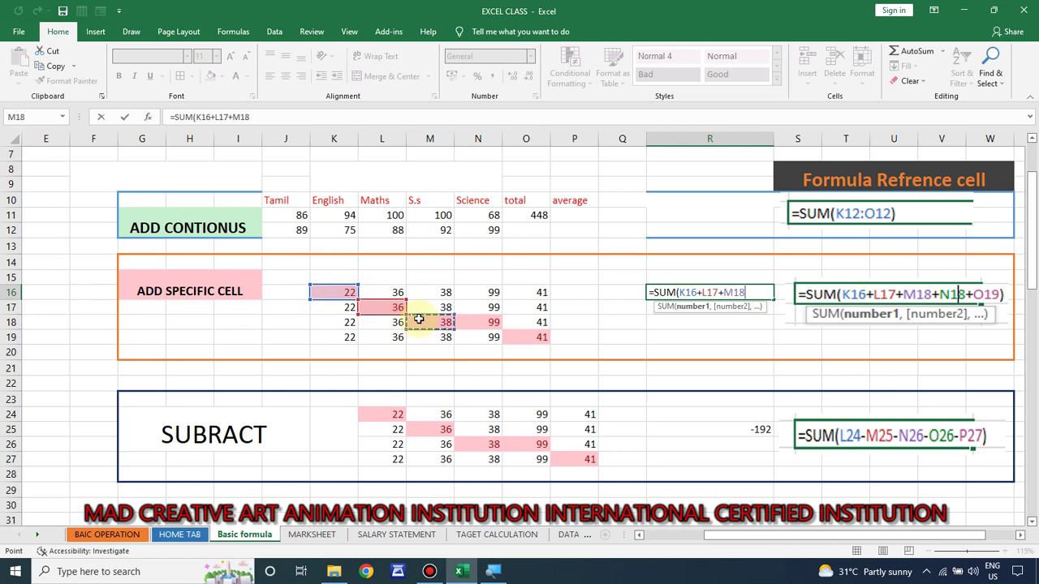
pyautogui.write('+')
pyautogui.click(483, 324)
pyautogui.write('+')
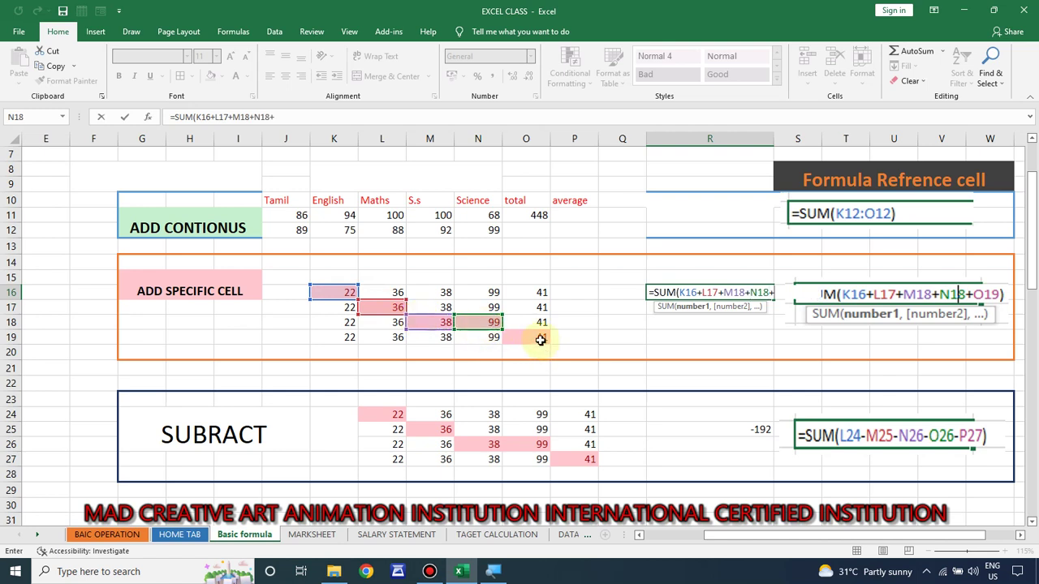
pyautogui.click(539, 340)
pyautogui.write('+')
# Decline the suggested correction, fix the missing parenthesis, and commit R16 for 236
pyautogui.press('Return')
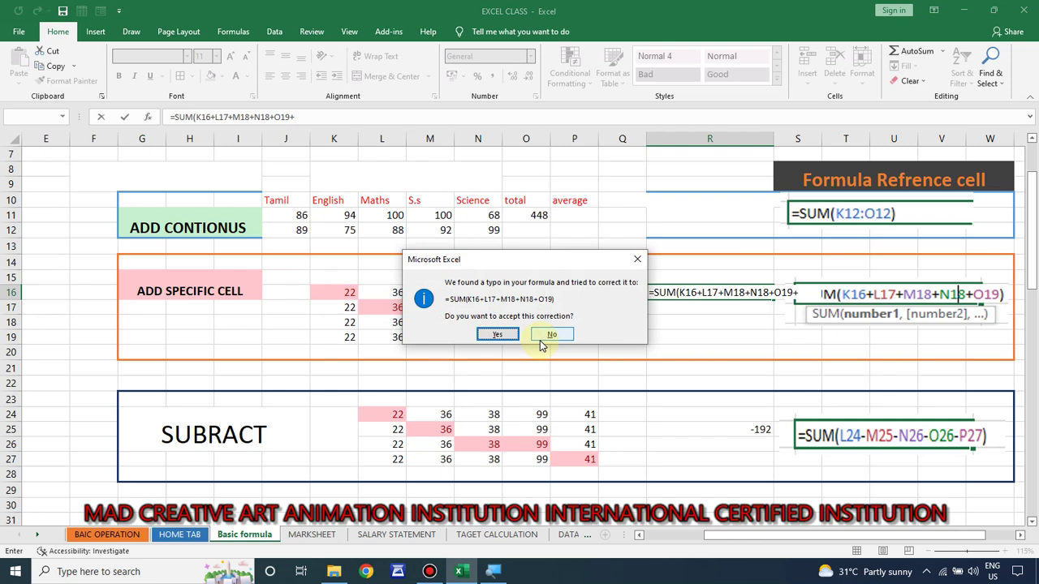
pyautogui.click(542, 340)
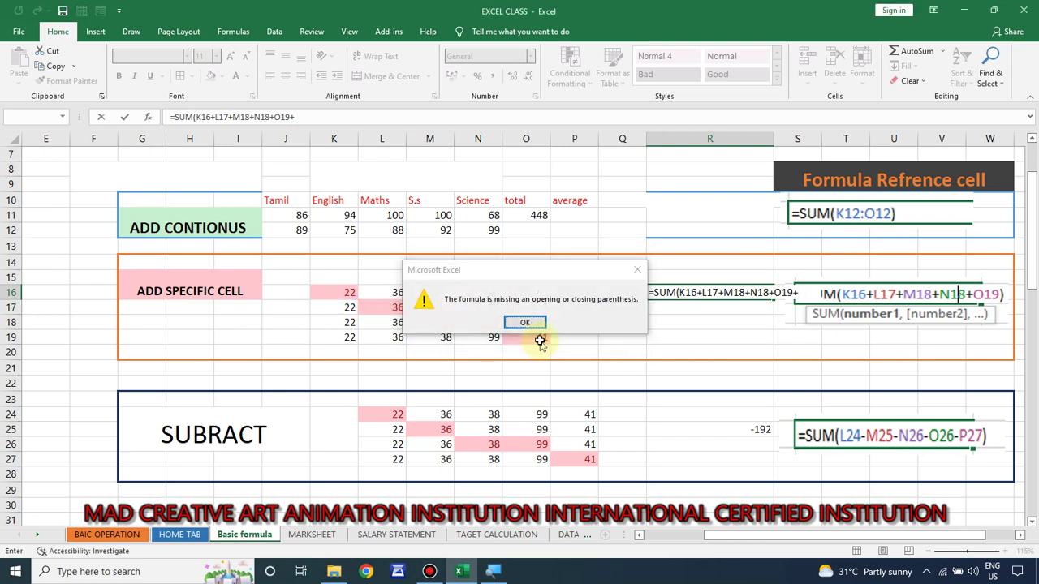
pyautogui.press('Return')
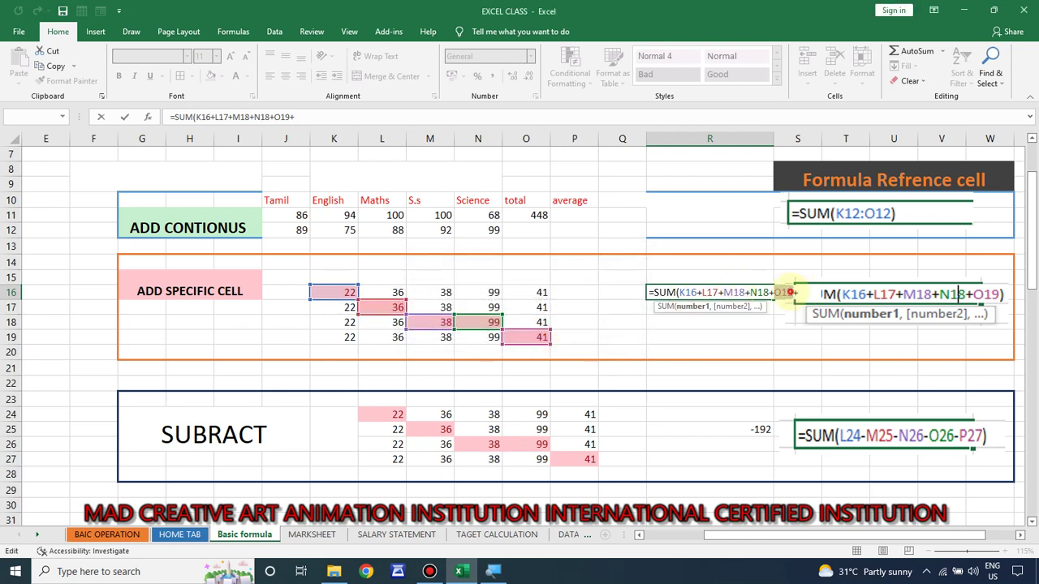
pyautogui.click(779, 293)
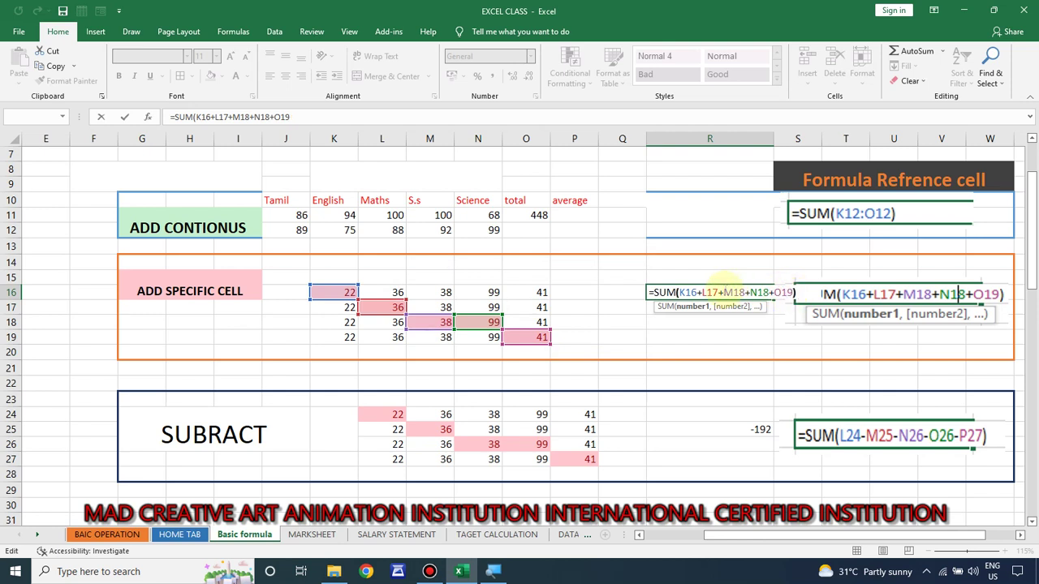
pyautogui.write(')')
pyautogui.press('Return')
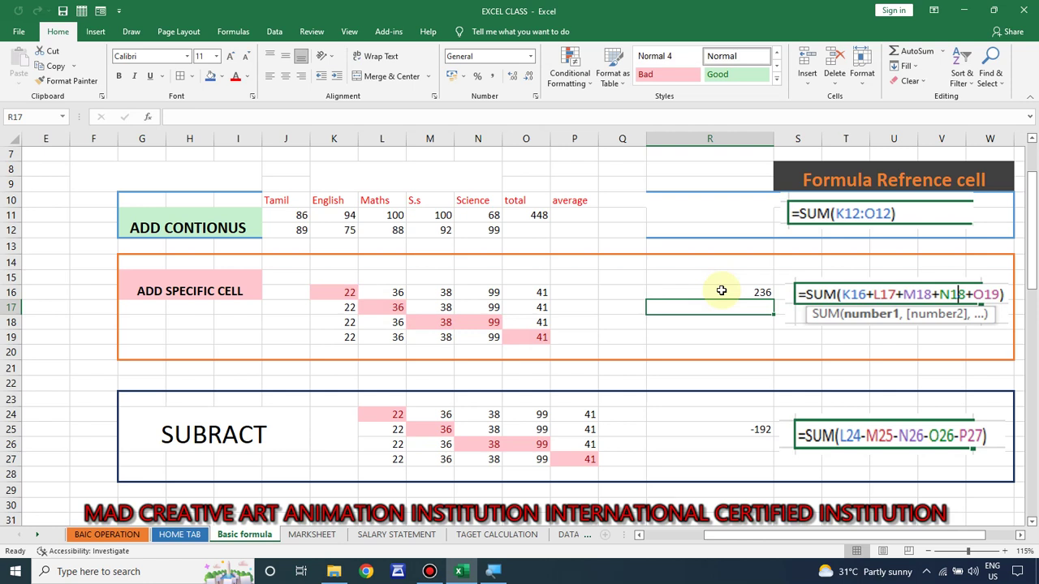
# Delete the -192 formula =SUM(L24-M25-N26-O26-P27) from R25
pyautogui.scroll(-1, 720, 290)
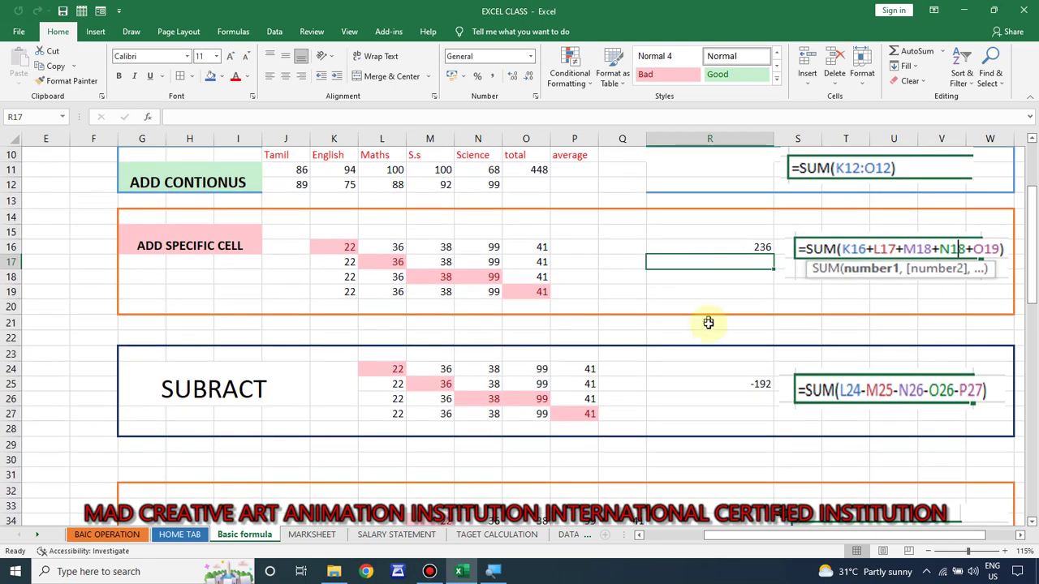
pyautogui.scroll(-2, 707, 320)
pyautogui.click(730, 293)
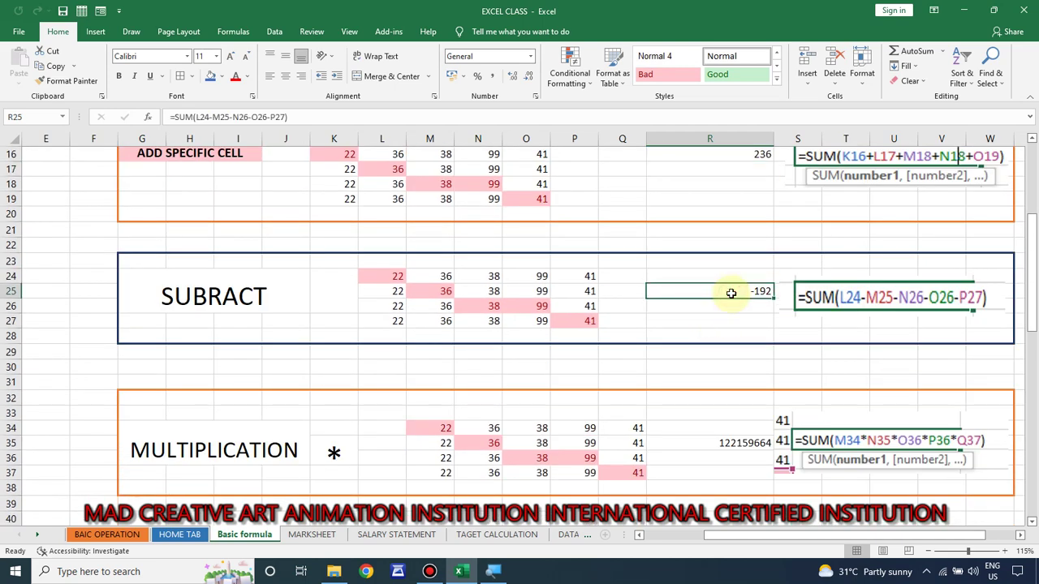
pyautogui.doubleClick(731, 291)
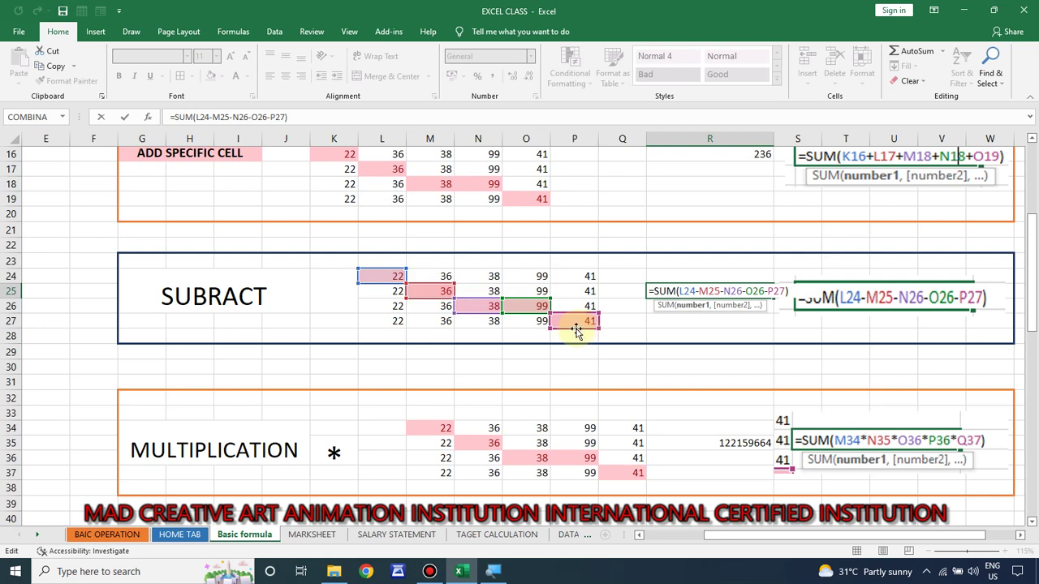
pyautogui.press('BackSpace')
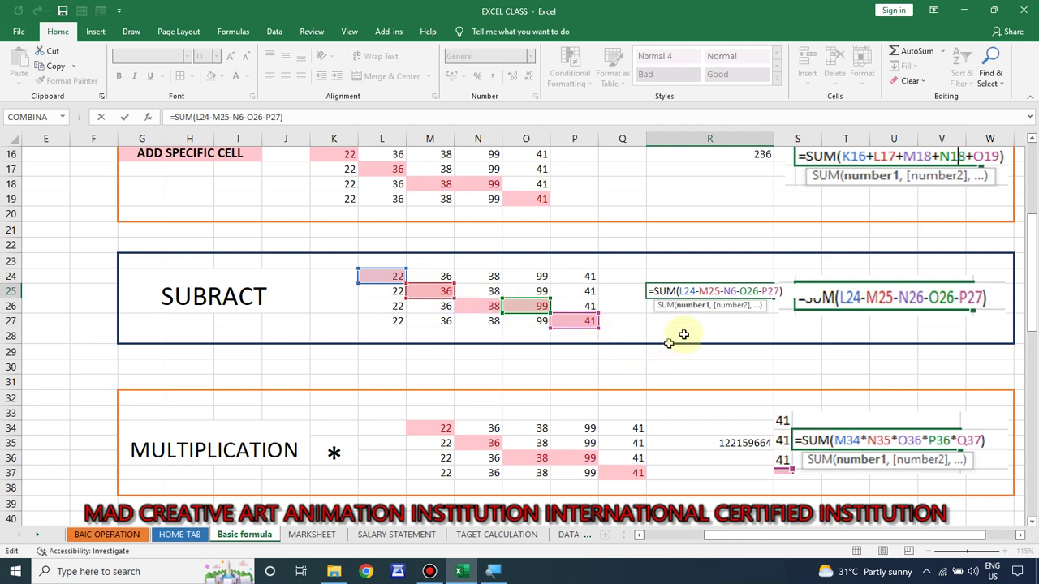
pyautogui.hotkey('ctrl', 'Return')
# Enter =SUM(L24-M25-N26-O26) in R24, giving -151
pyautogui.click(718, 276)
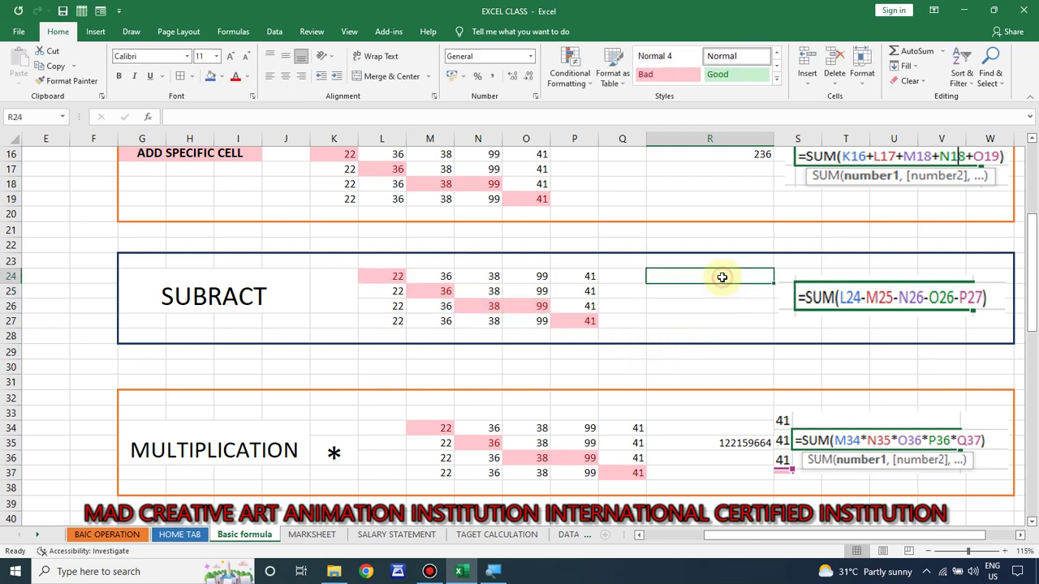
pyautogui.write('=SUM')
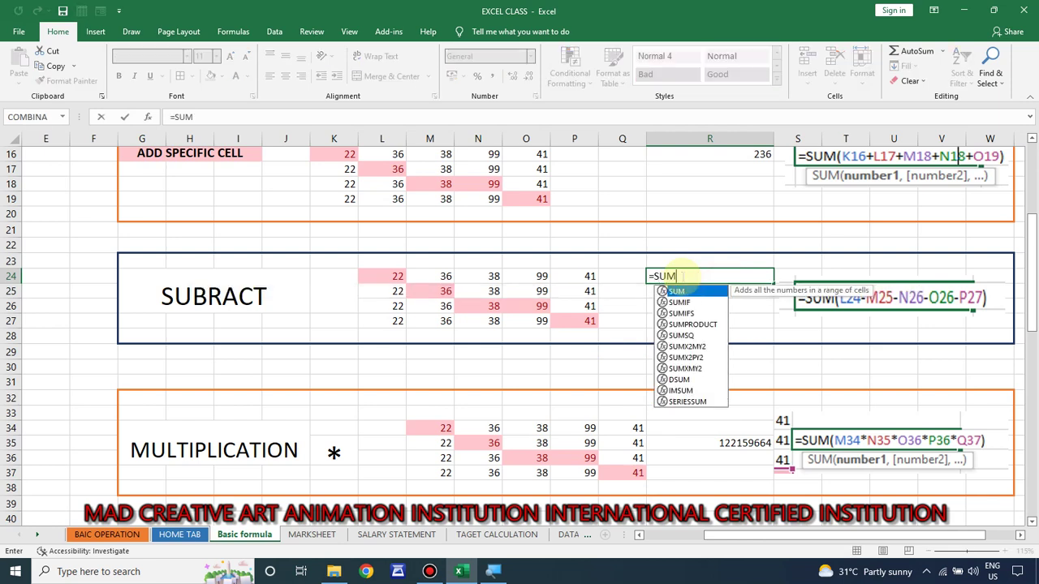
pyautogui.write('(')
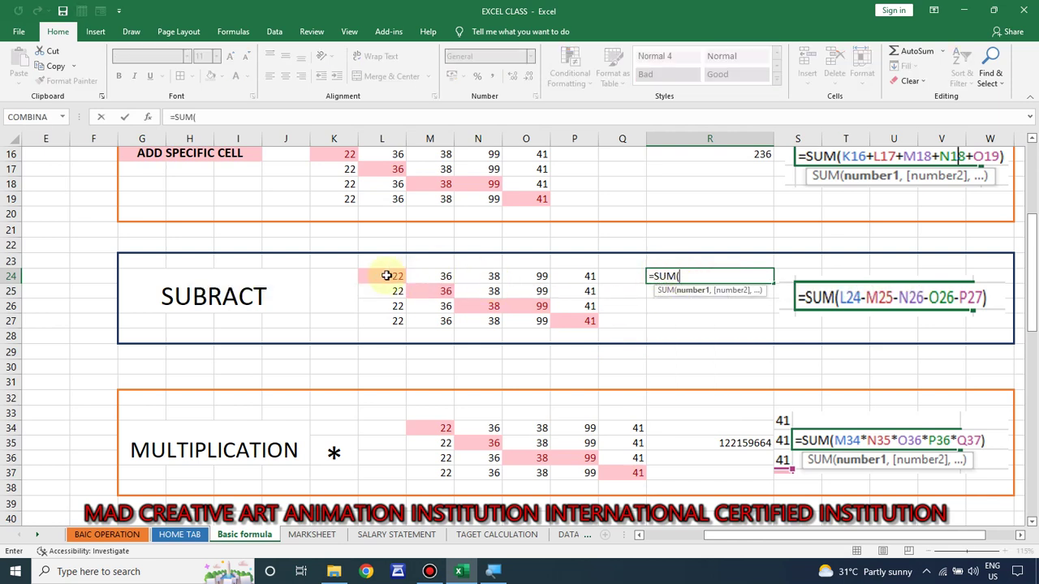
pyautogui.click(386, 276)
pyautogui.write('-')
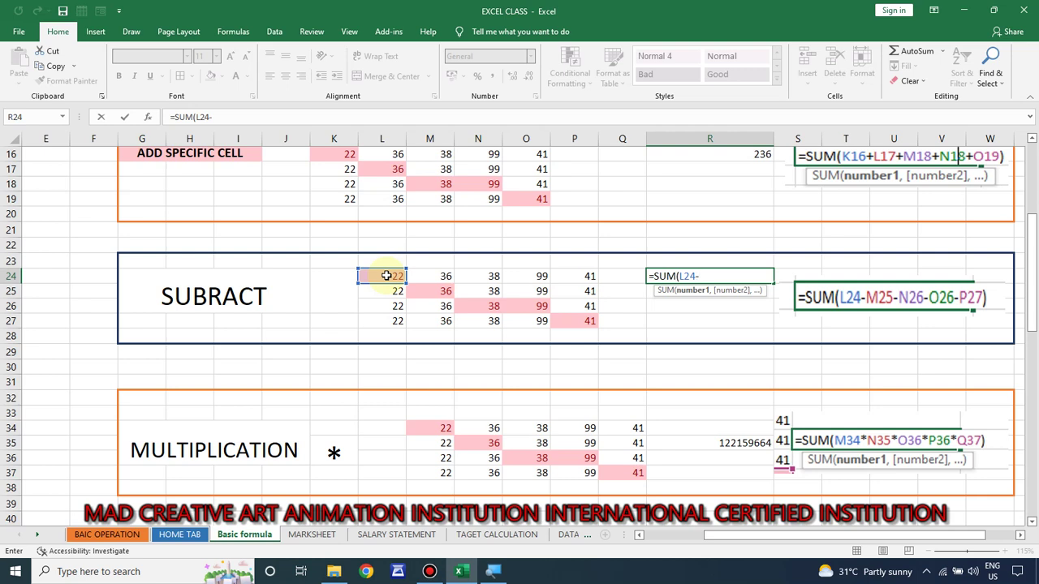
pyautogui.click(429, 289)
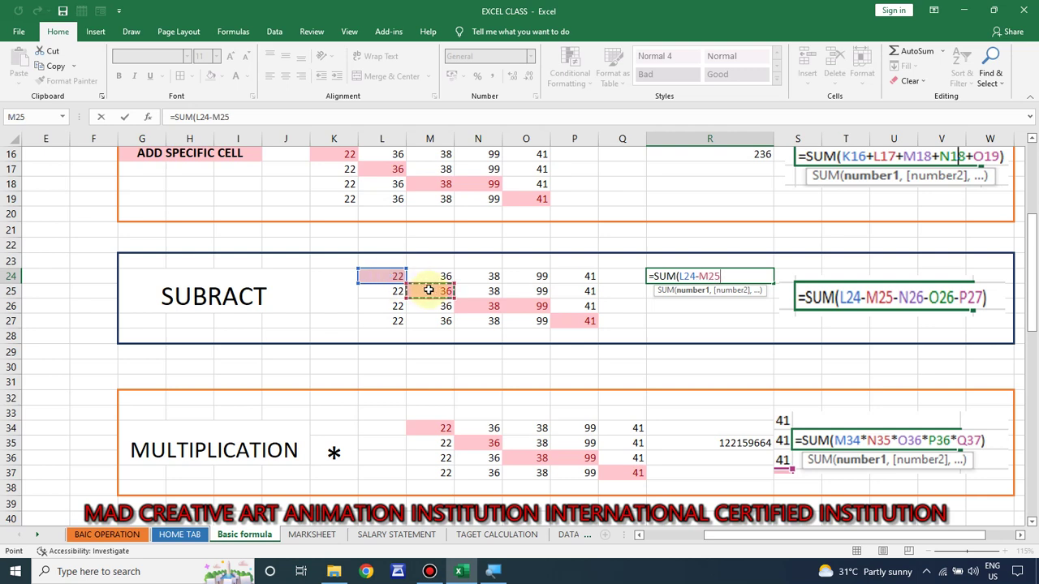
pyautogui.write('-')
pyautogui.click(487, 306)
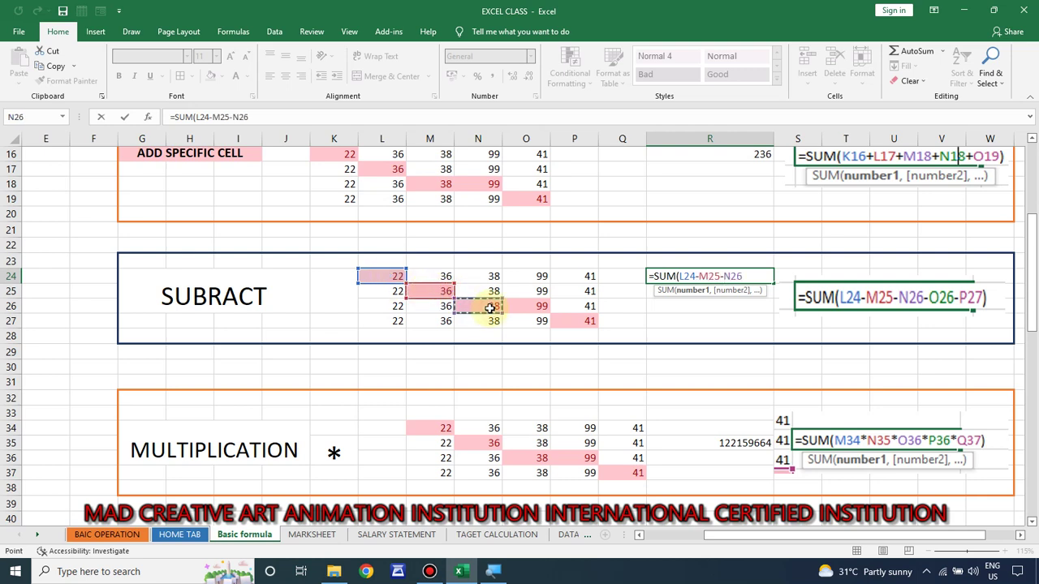
pyautogui.write('-')
pyautogui.click(516, 307)
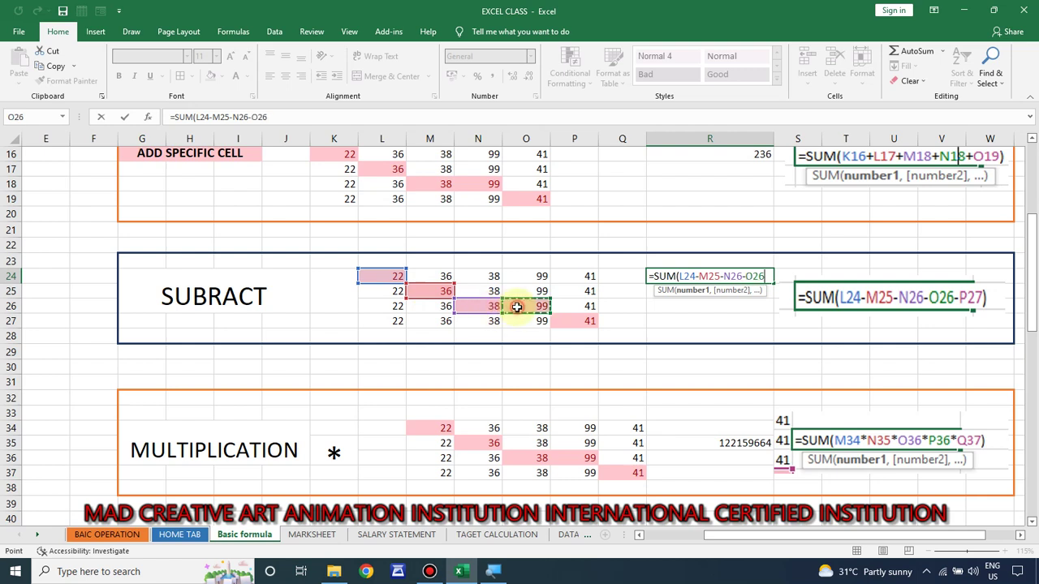
pyautogui.write(')')
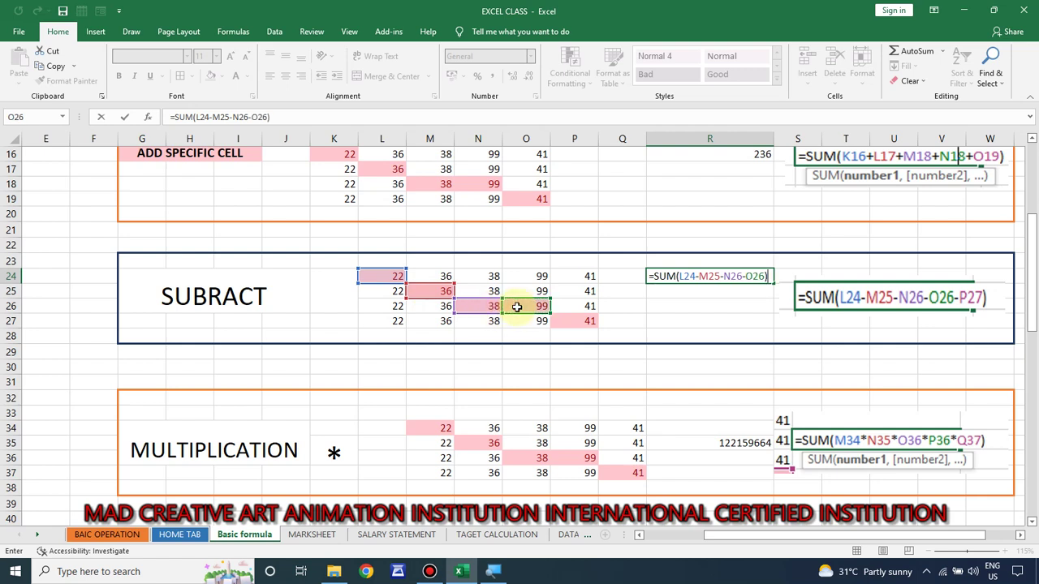
pyautogui.press('Return')
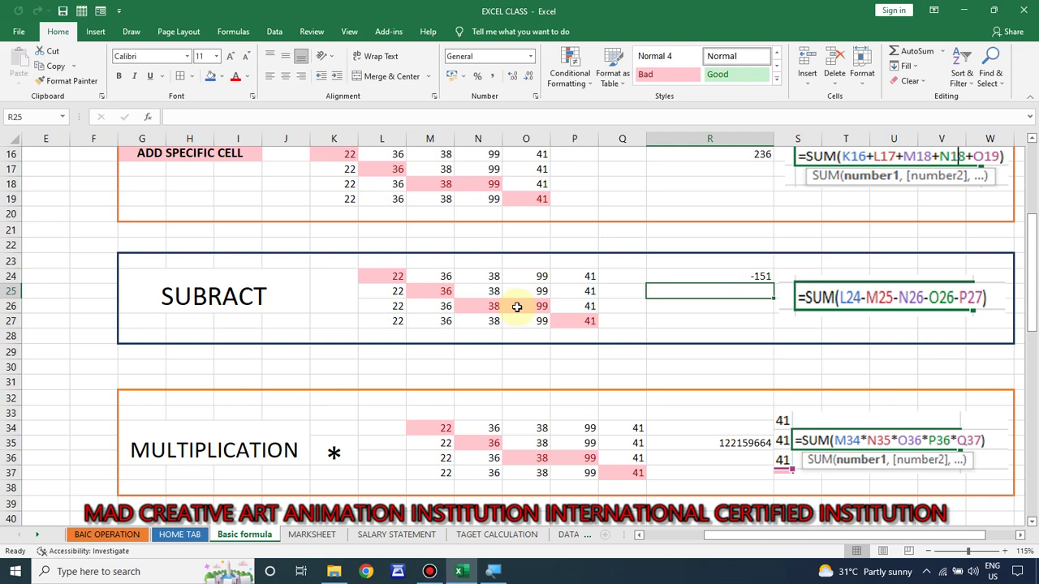
pyautogui.scroll(1, 725, 204)
# Show R35's formula =SUM(M34*N35*O36*P36*Q37) in the MULTIPLICATION block, giving 122159664
pyautogui.click(735, 201)
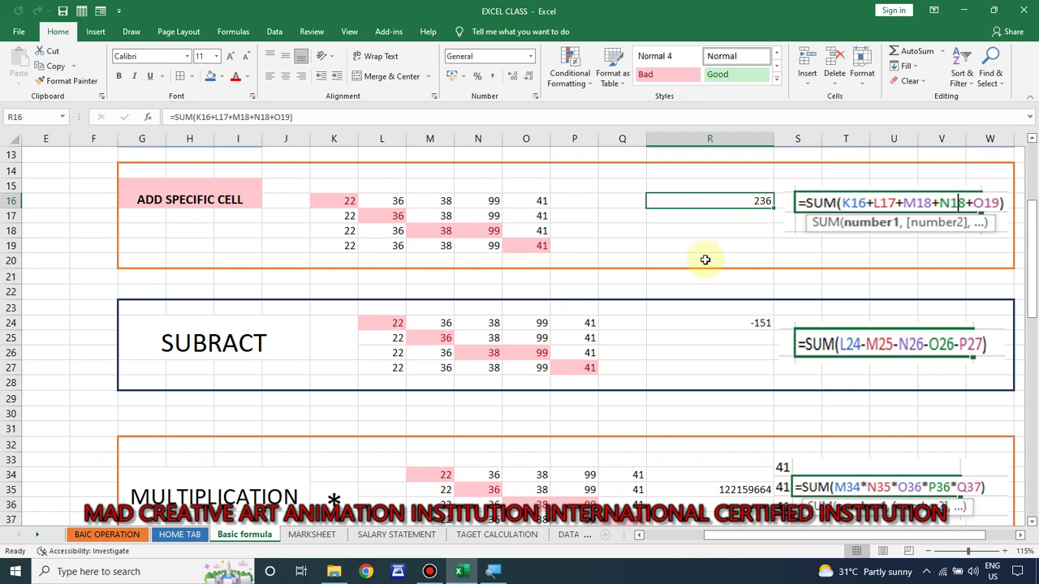
pyautogui.scroll(-1, 706, 259)
pyautogui.scroll(-2, 703, 259)
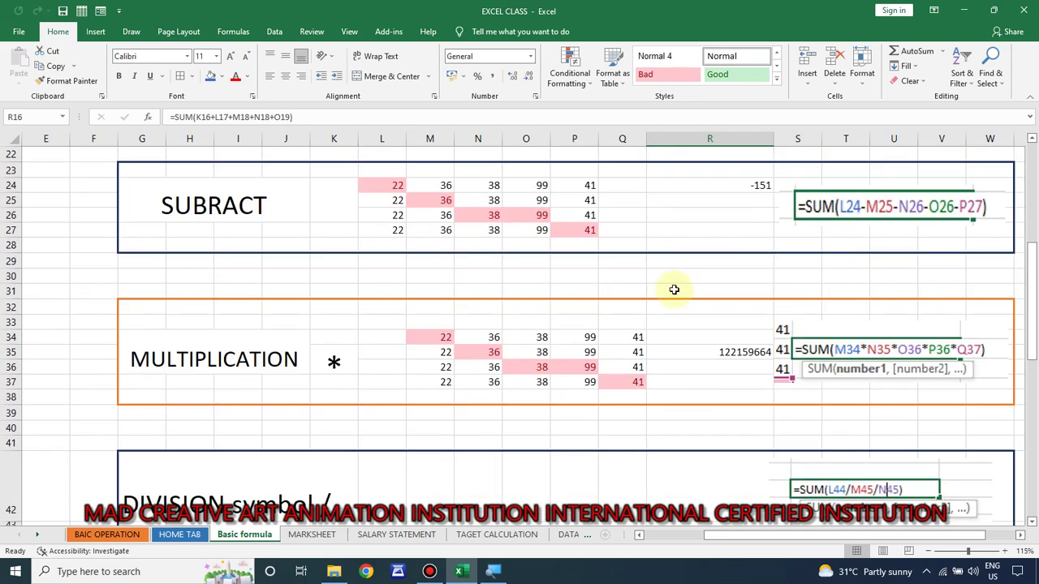
pyautogui.scroll(-1, 674, 290)
pyautogui.click(742, 306)
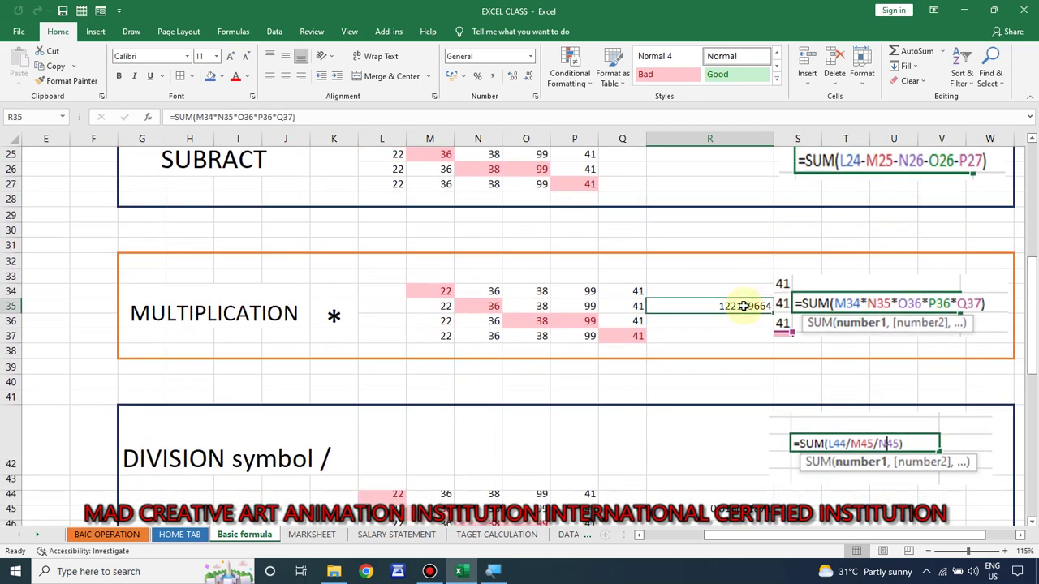
pyautogui.doubleClick(744, 306)
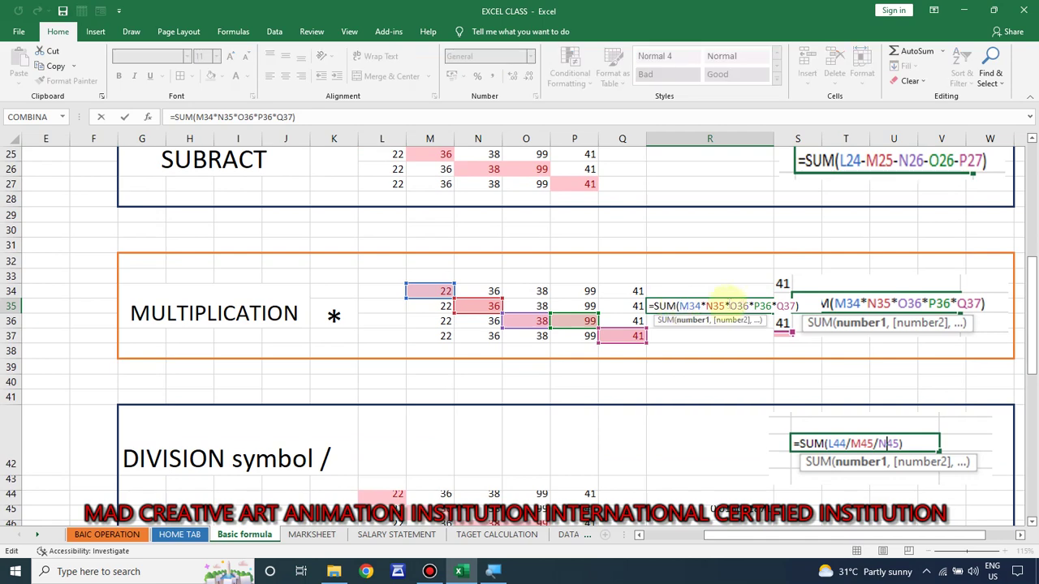
pyautogui.press('Return')
# Type a backslash (\) into cell K45 next to the division example data
pyautogui.scroll(-4, 714, 307)
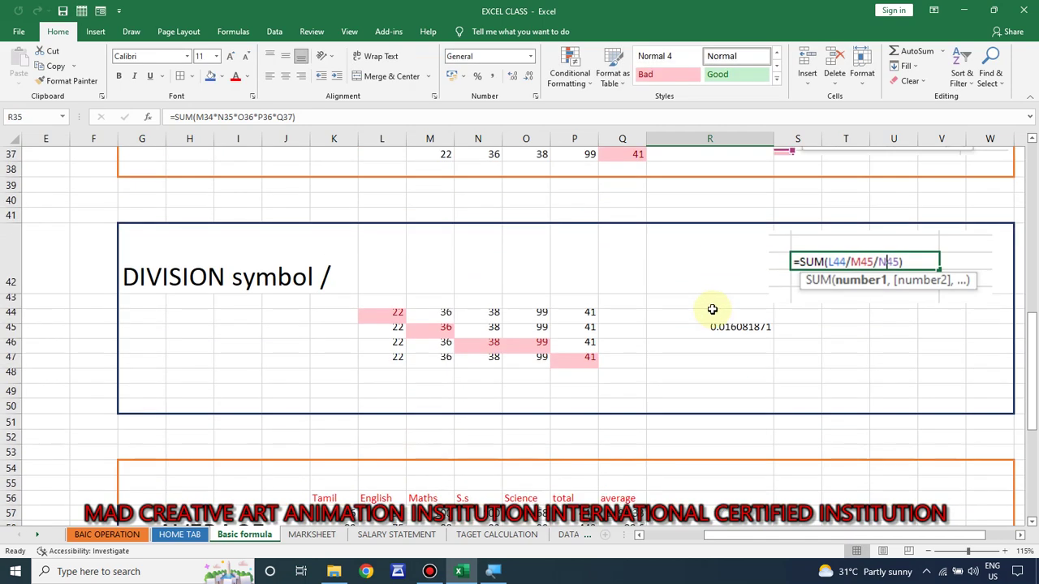
pyautogui.click(712, 325)
pyautogui.doubleClick(341, 273)
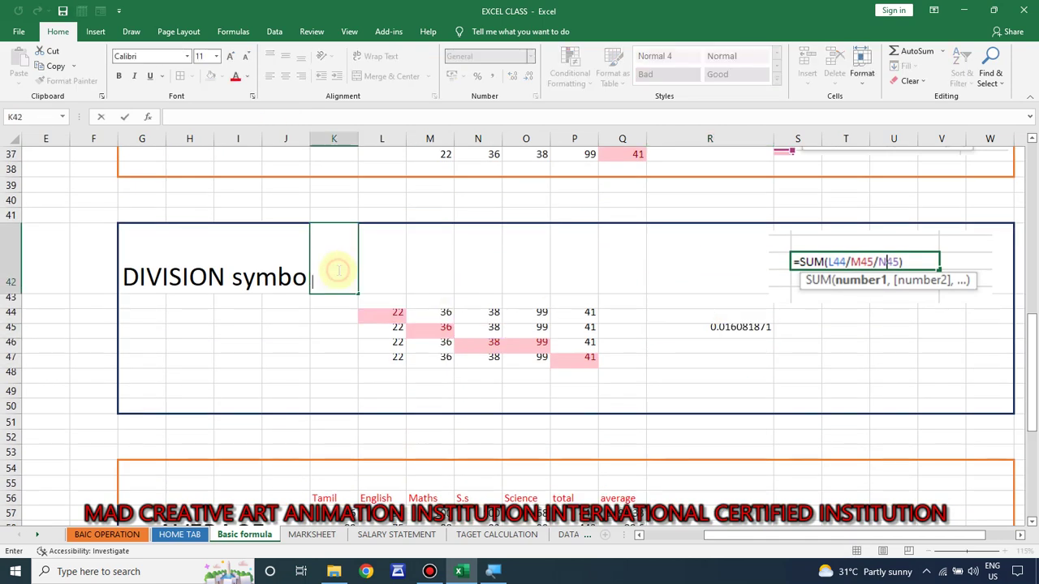
pyautogui.press('Escape')
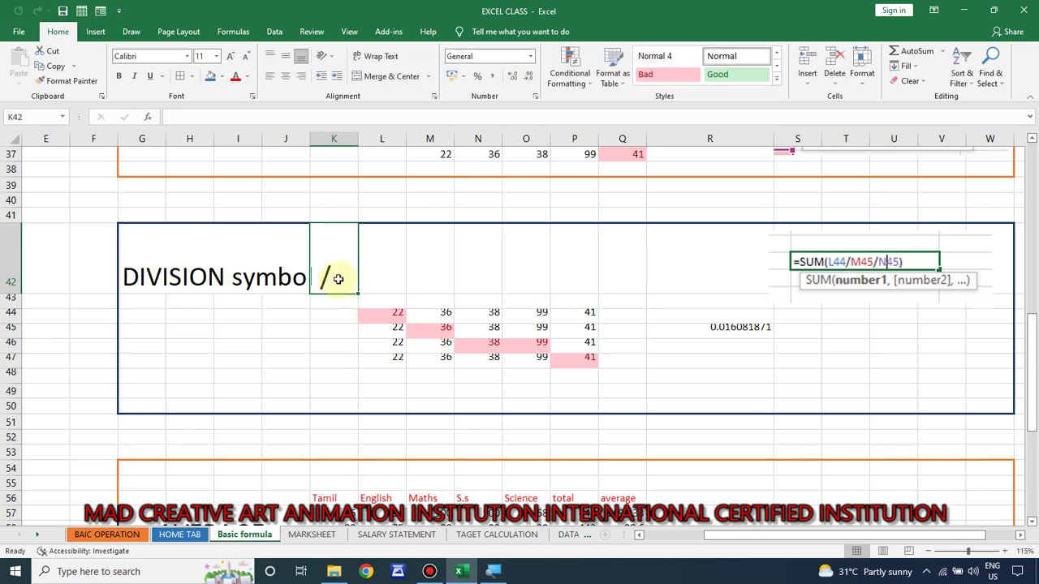
pyautogui.click(312, 331)
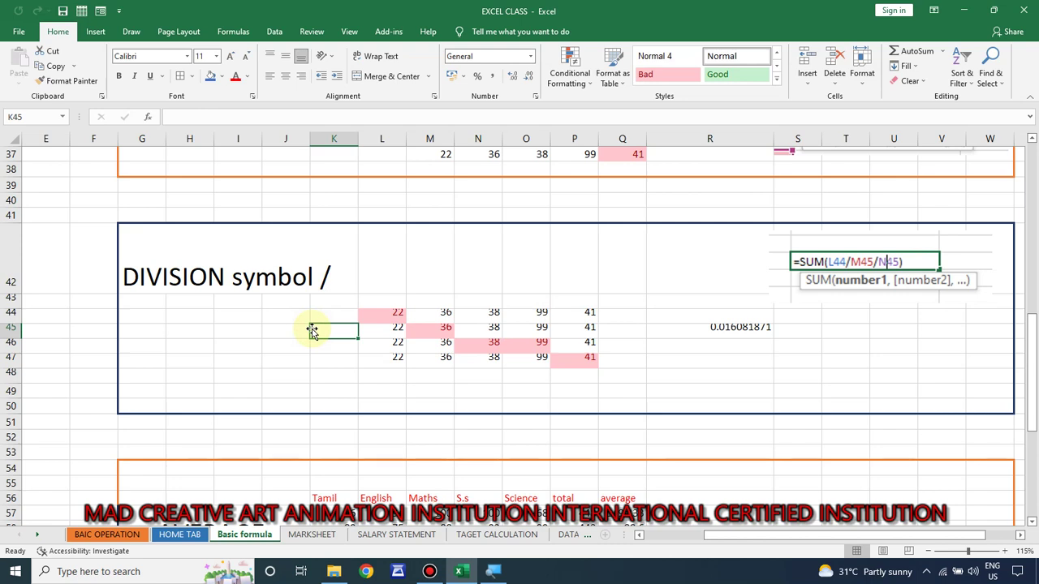
pyautogui.write('\\')
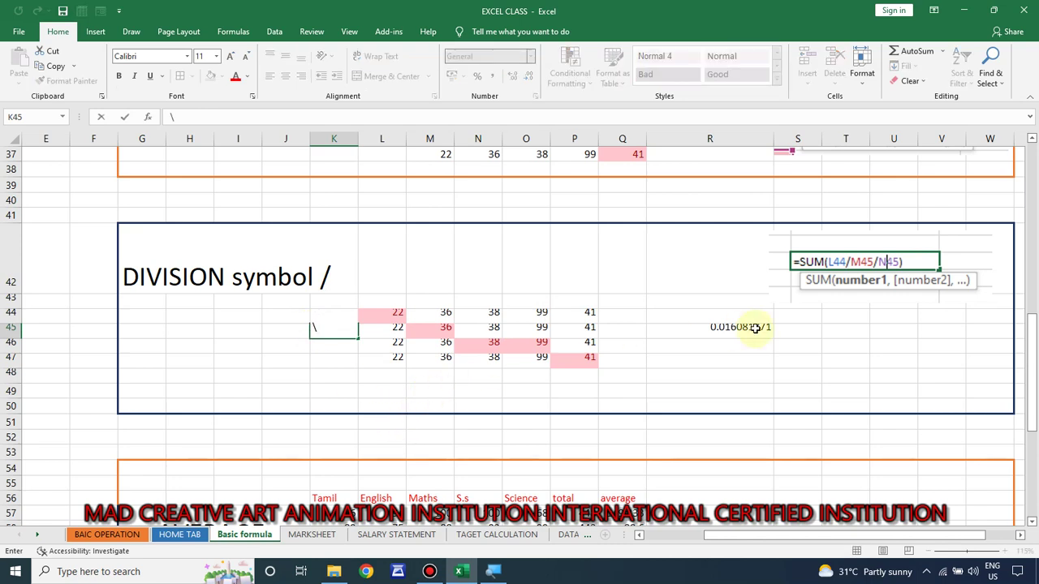
pyautogui.click(755, 327)
pyautogui.doubleClick(753, 327)
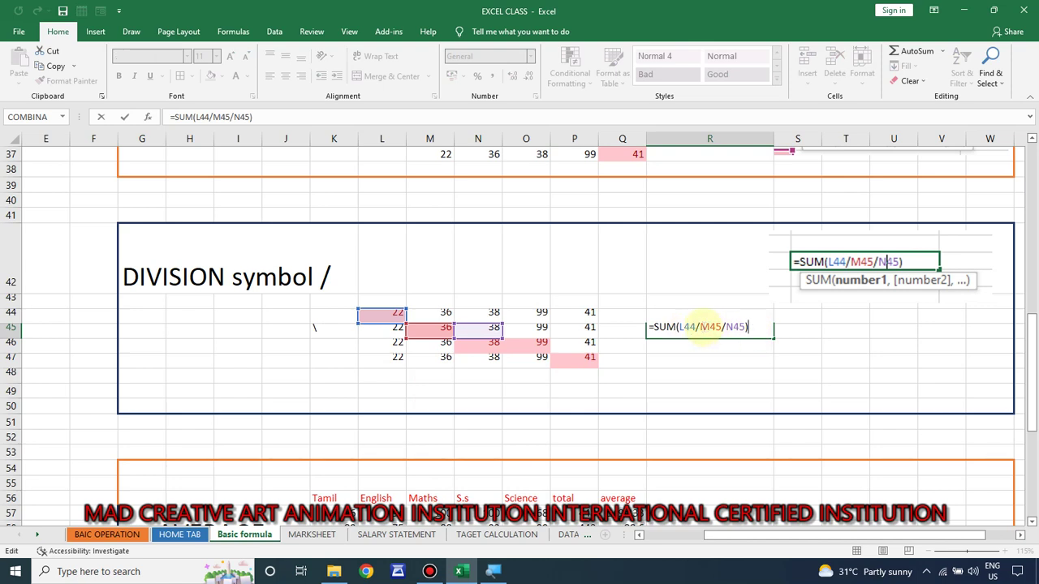
pyautogui.click(700, 328)
pyautogui.press('BackSpace')
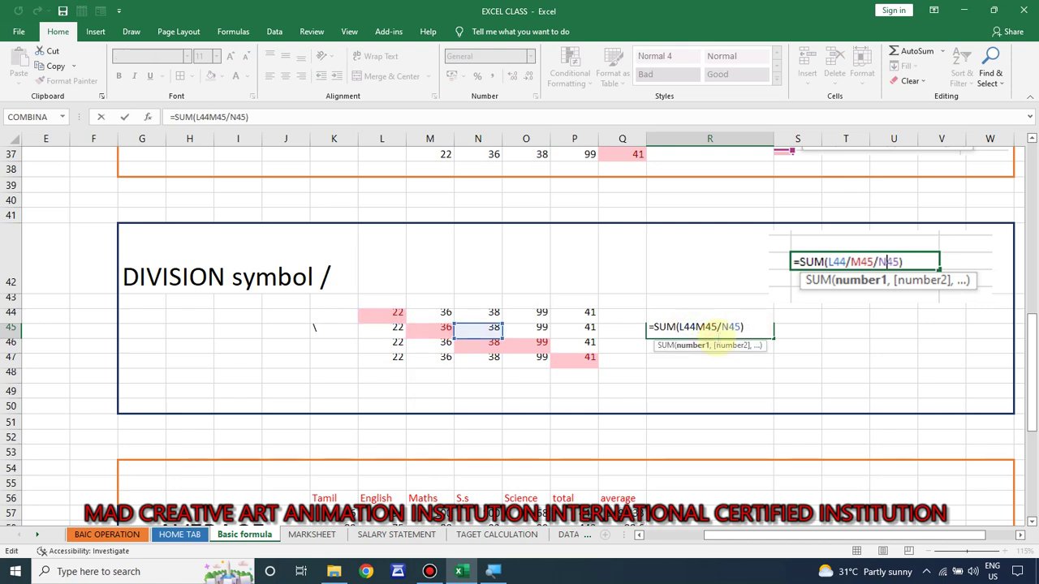
pyautogui.write('\\')
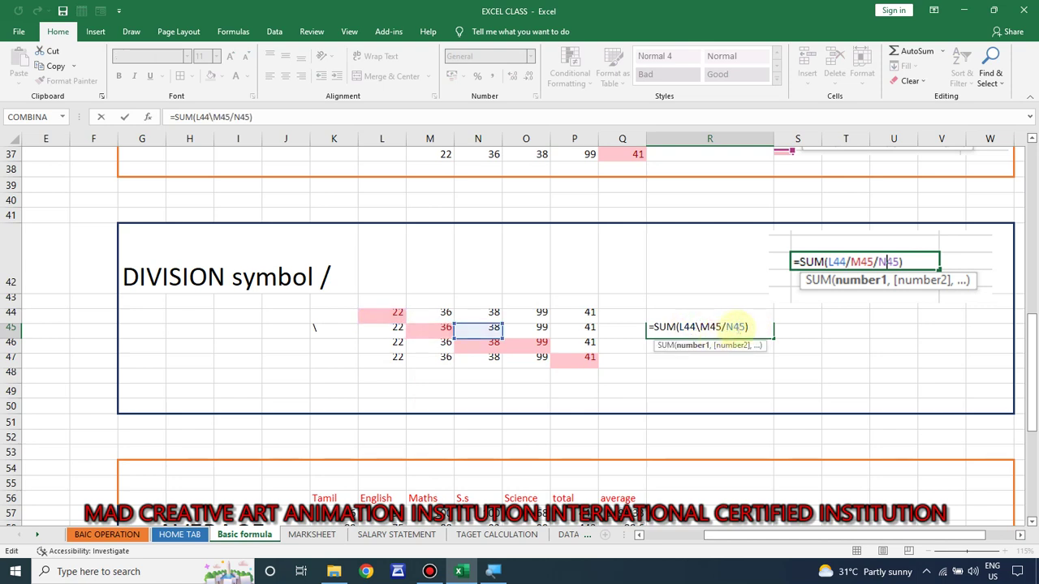
pyautogui.click(727, 327)
pyautogui.press('BackSpace')
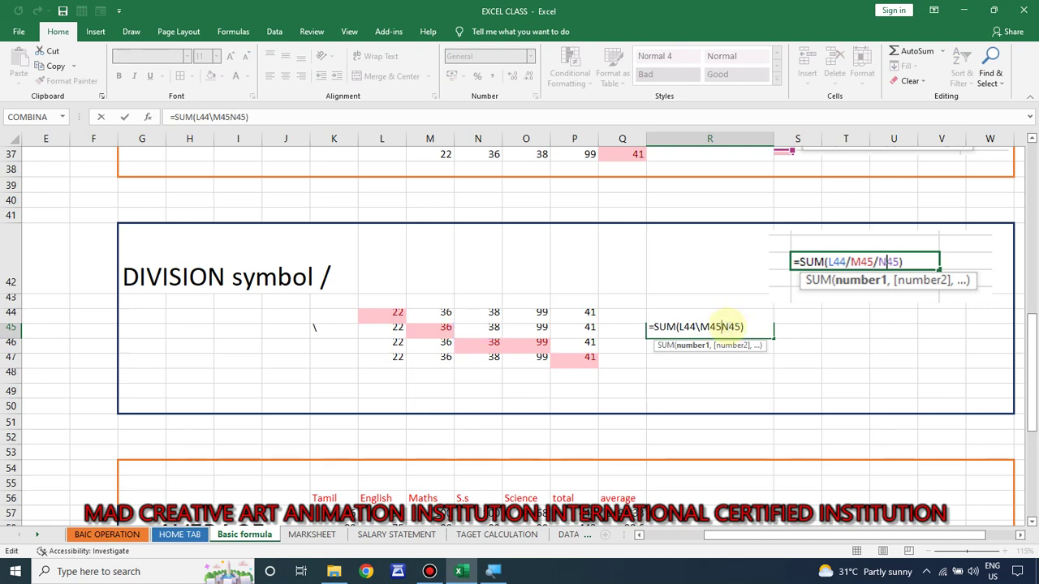
pyautogui.write('\\')
pyautogui.press('Return')
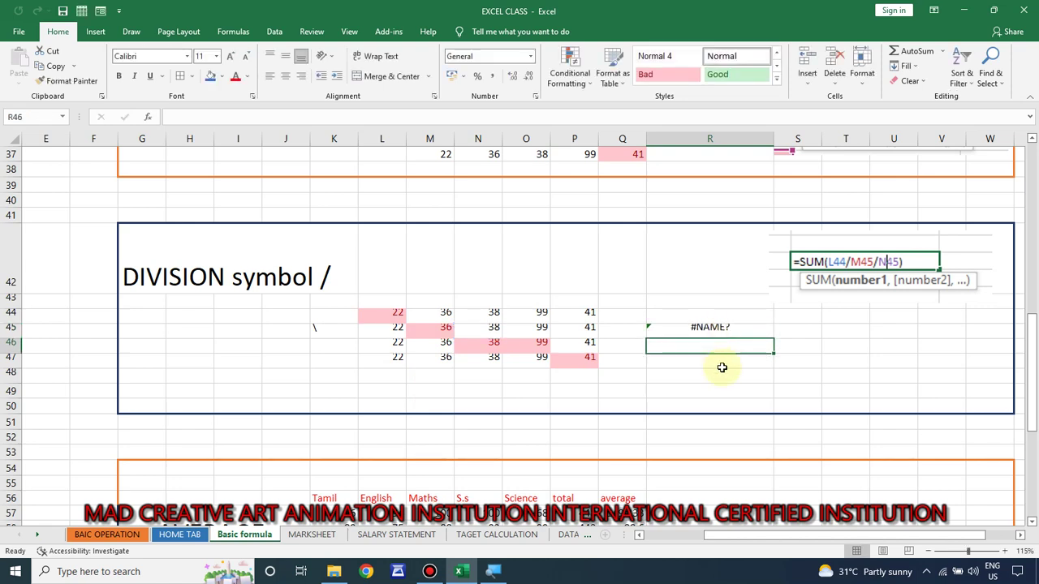
pyautogui.click(736, 331)
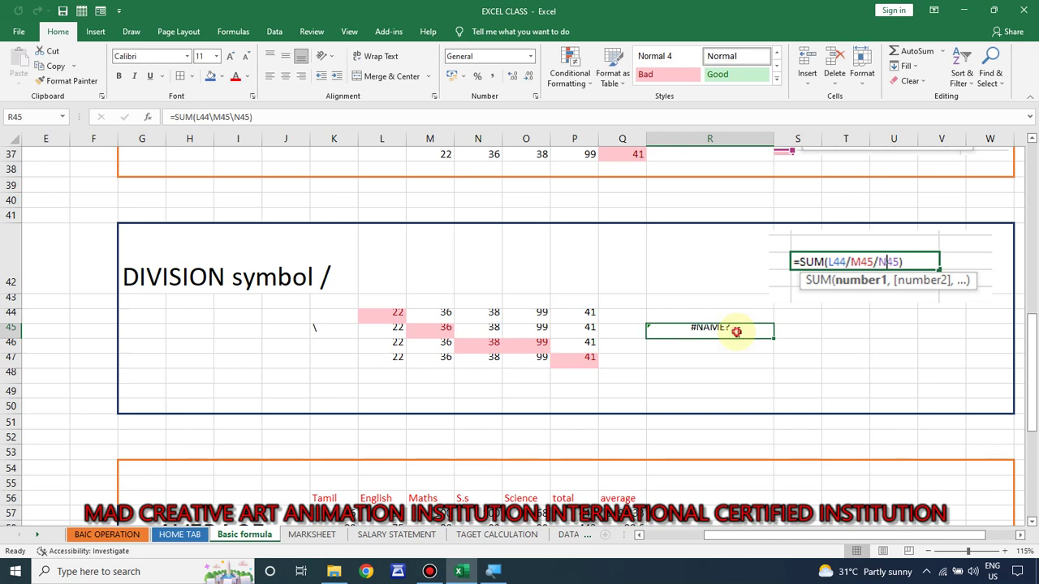
pyautogui.doubleClick(737, 331)
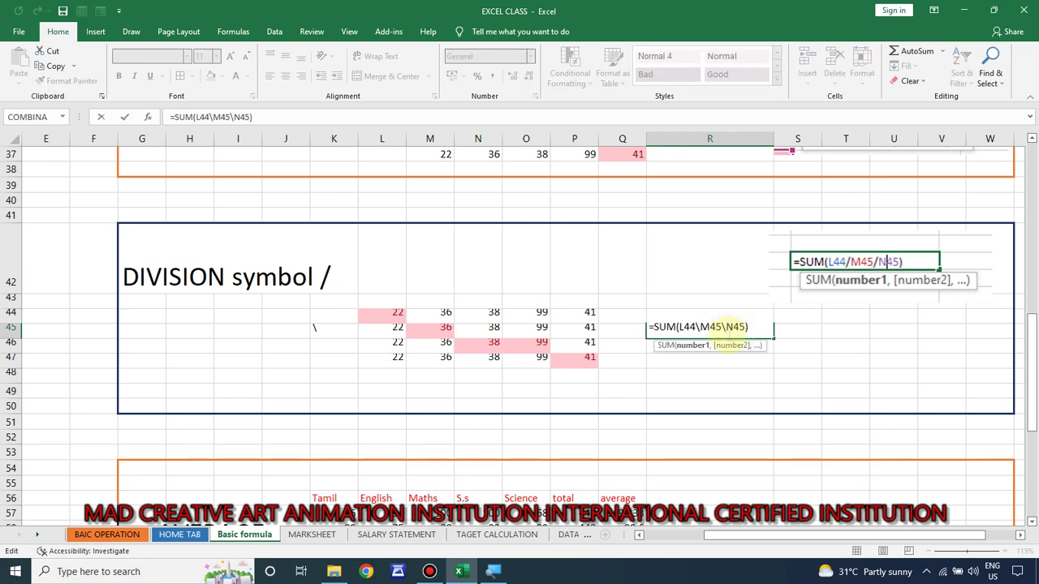
pyautogui.write('/')
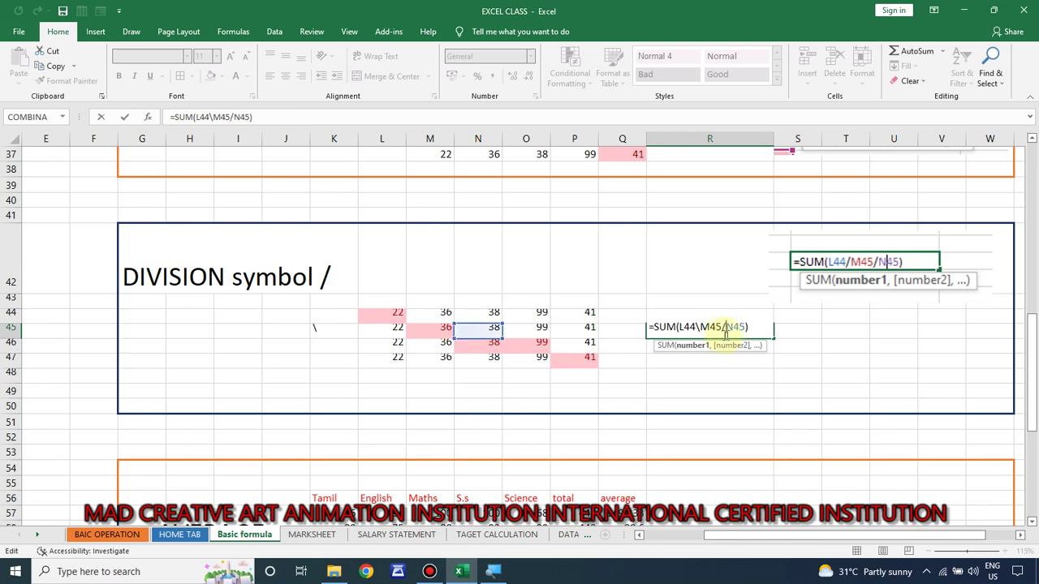
pyautogui.press('BackSpace')
pyautogui.write('/')
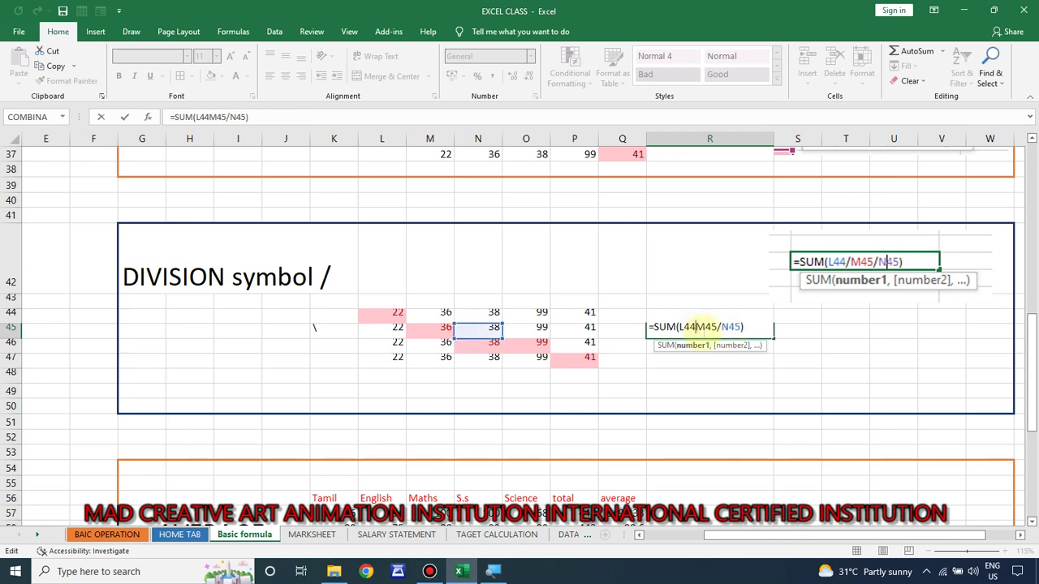
pyautogui.press('Return')
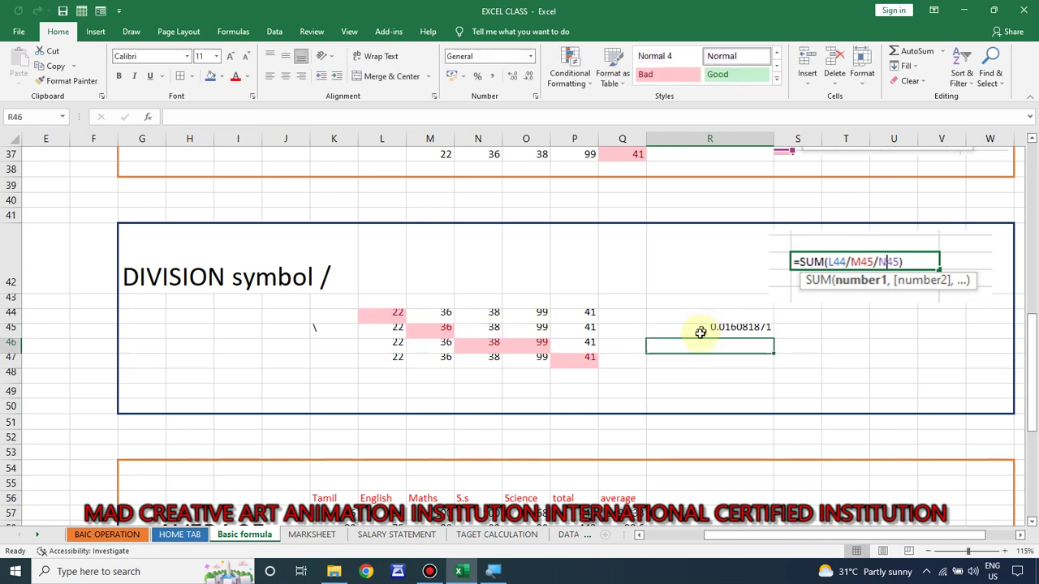
# Clear the old totals and averages from the AVERAGE table
pyautogui.scroll(-1, 686, 347)
pyautogui.scroll(-3, 686, 347)
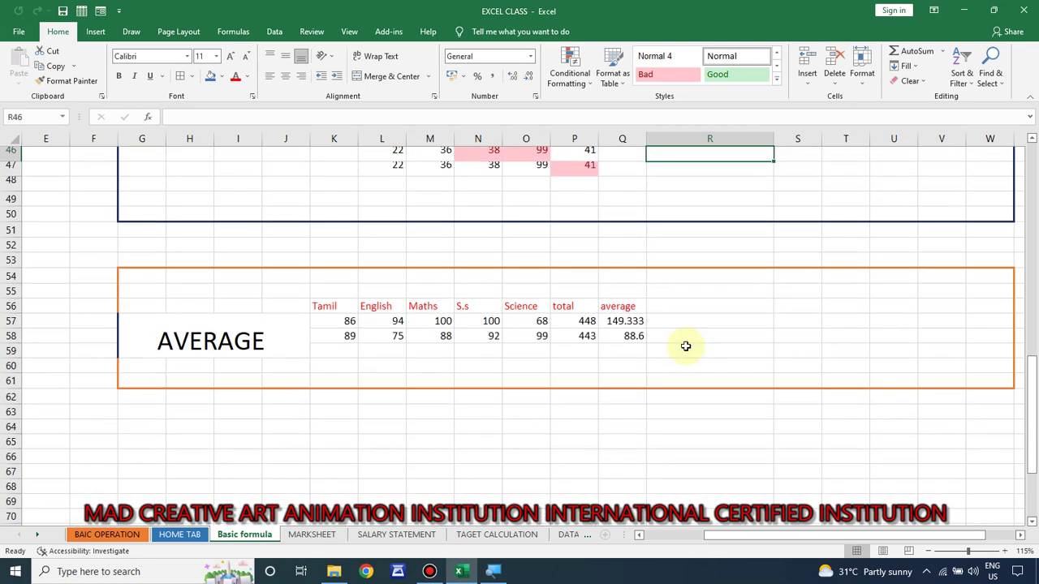
pyautogui.click(741, 323)
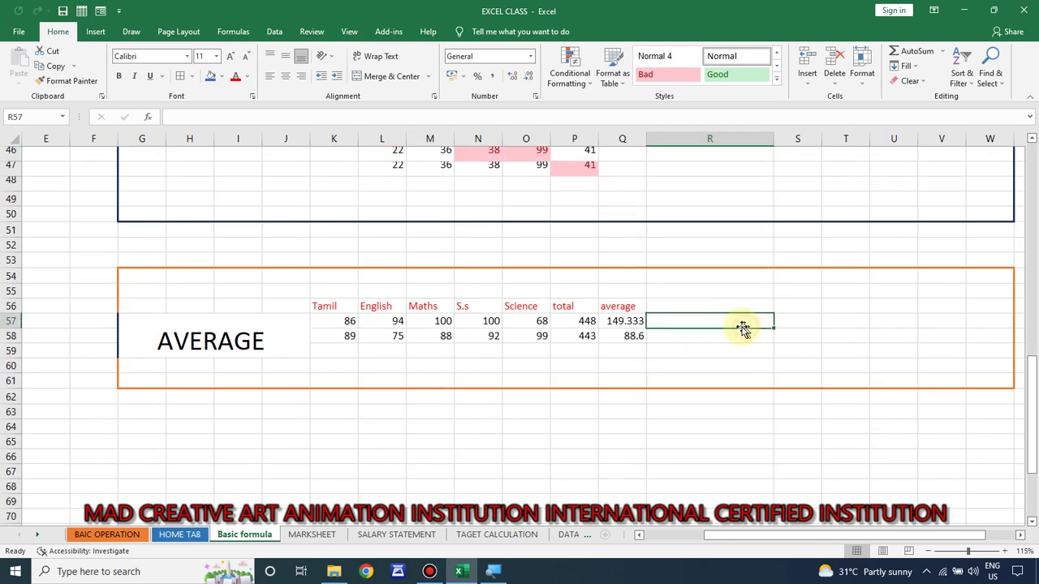
pyautogui.moveTo(623, 322)
pyautogui.mouseDown()
pyautogui.moveTo(599, 344)
pyautogui.moveTo(587, 336)
pyautogui.mouseUp()
pyautogui.press('Delete')
# Enter =SUM(K57:O57) in P57 so the first total reads 448
pyautogui.click(586, 323)
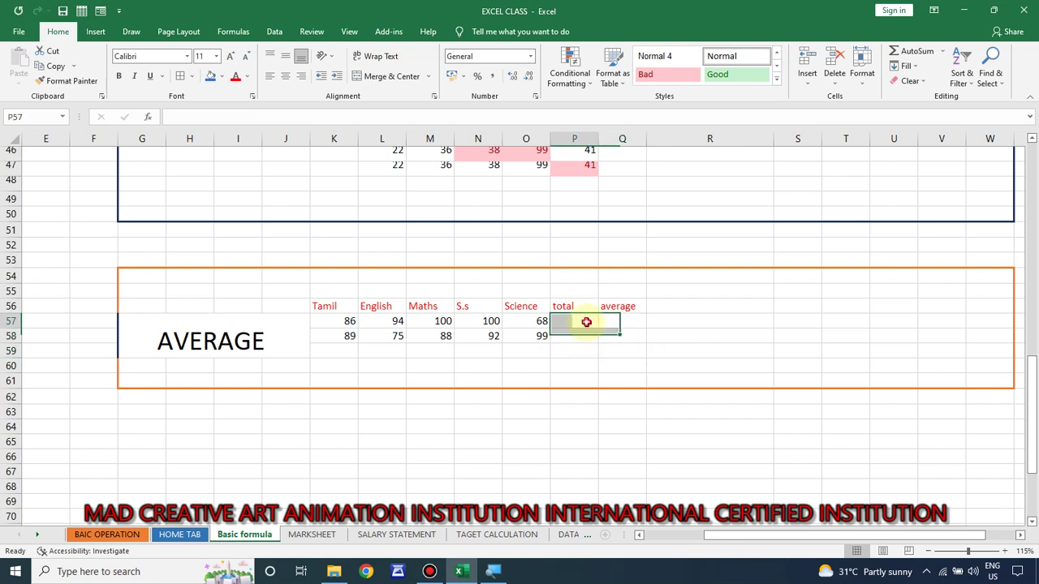
pyautogui.write('=')
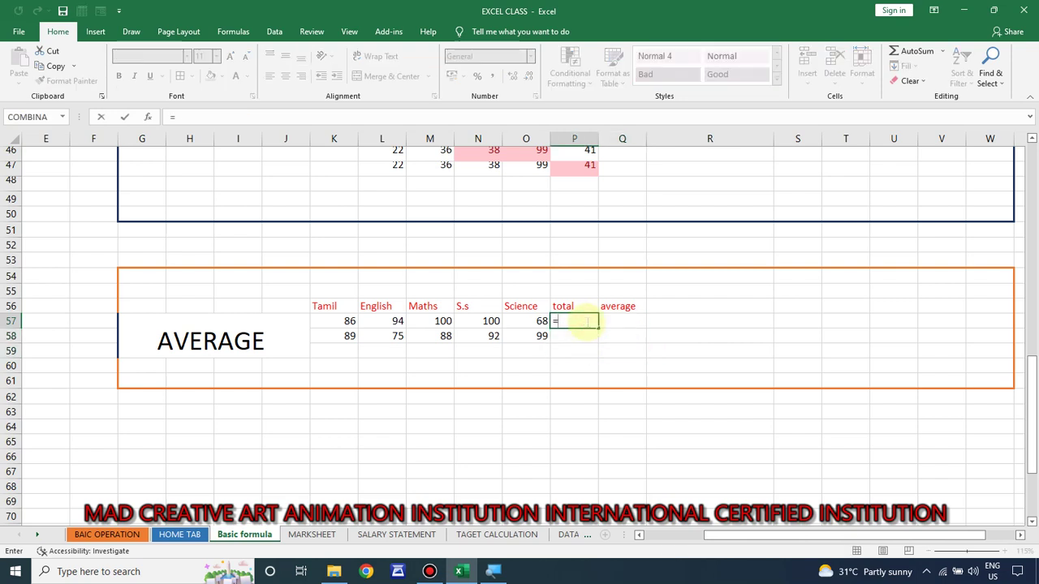
pyautogui.write('SUM(')
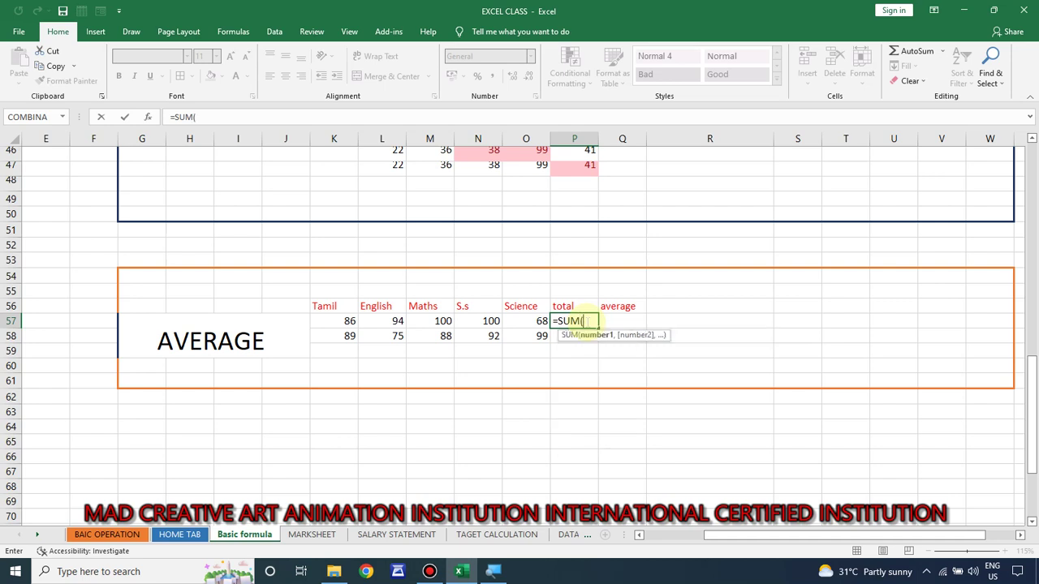
pyautogui.moveTo(334, 325); pyautogui.dragTo(520, 327)
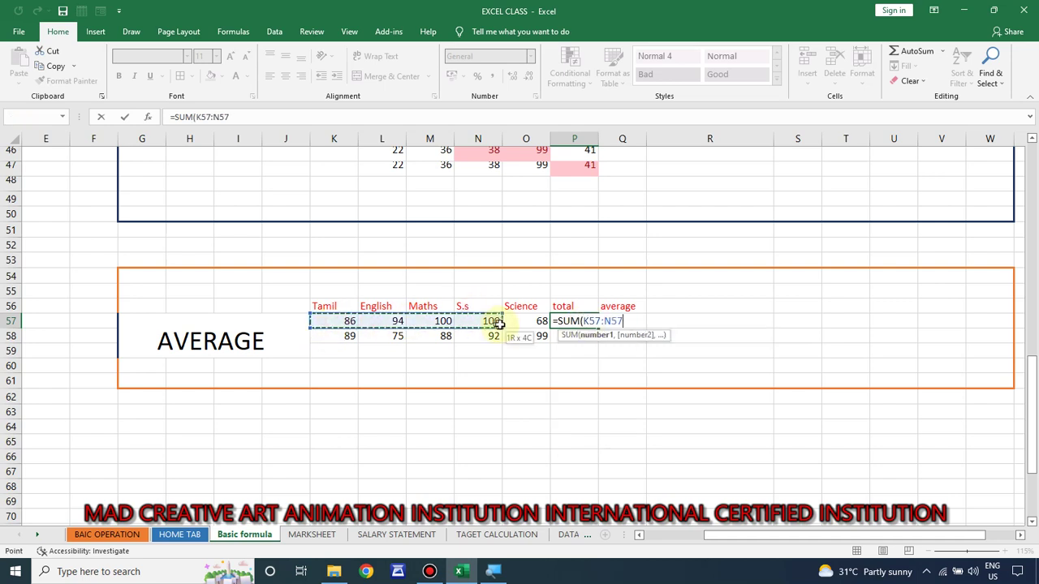
pyautogui.write(')')
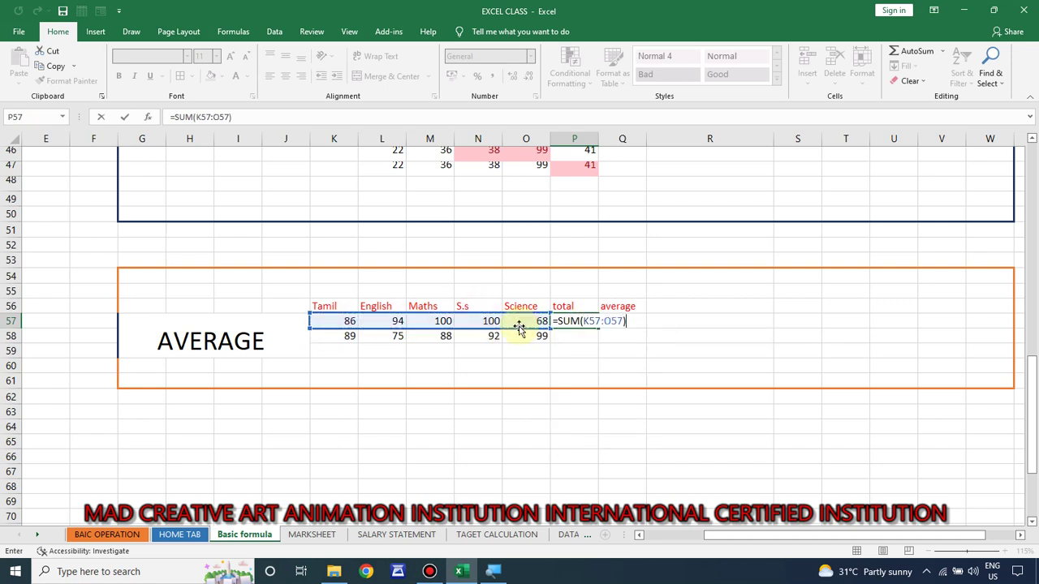
pyautogui.press('Return')
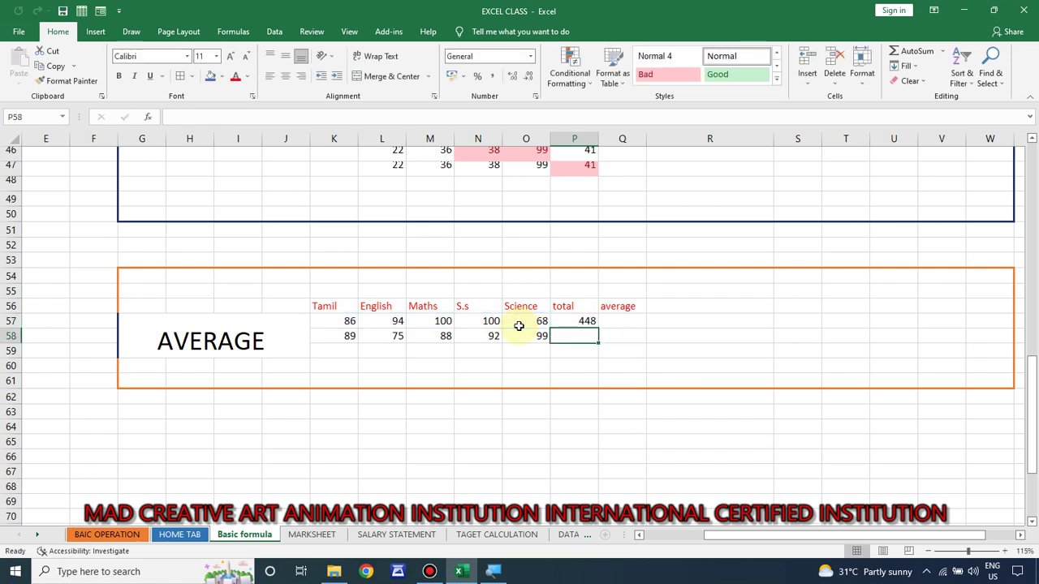
# Enter an average formula over K57:O57 in Q57, showing 89.6
pyautogui.click(617, 322)
pyautogui.write('==')
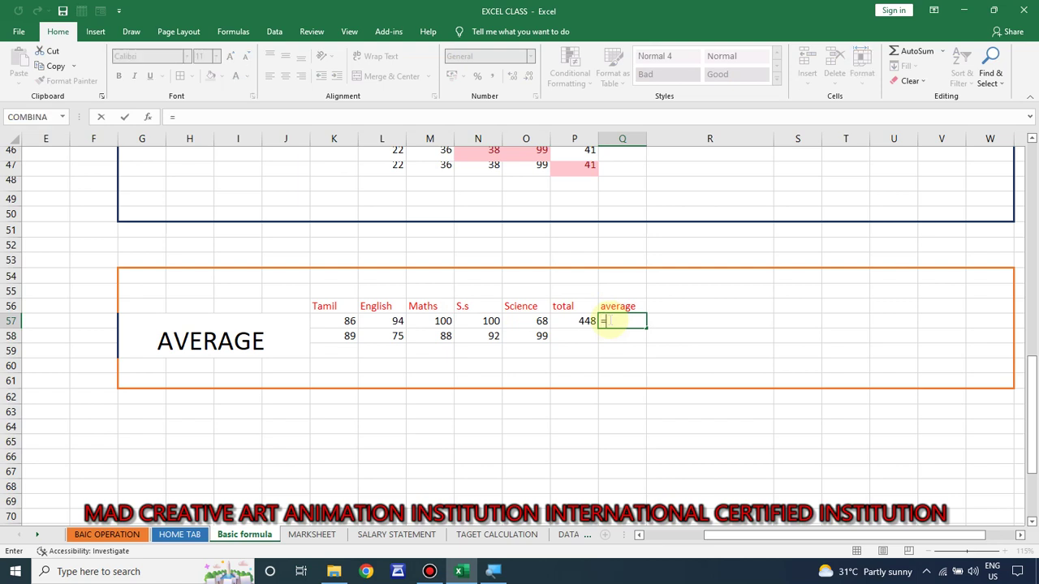
pyautogui.write('AVERAGE')
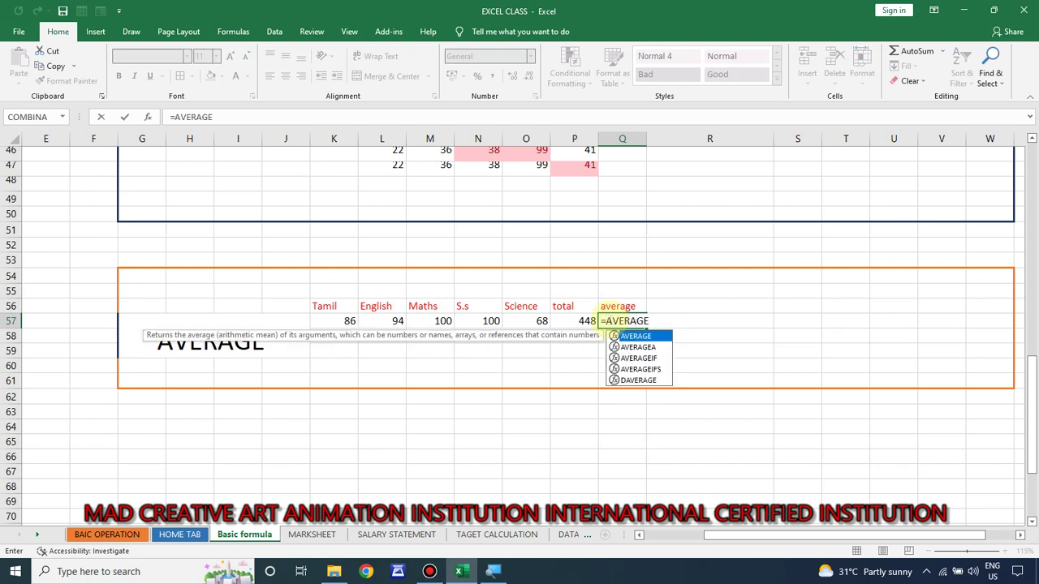
pyautogui.write('(')
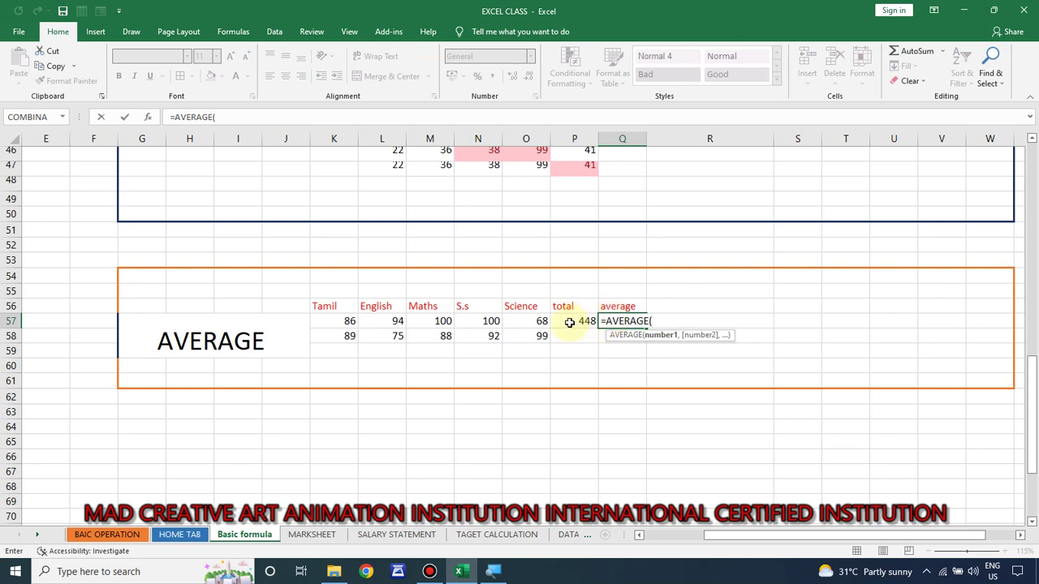
pyautogui.moveTo(345, 322); pyautogui.dragTo(528, 322)
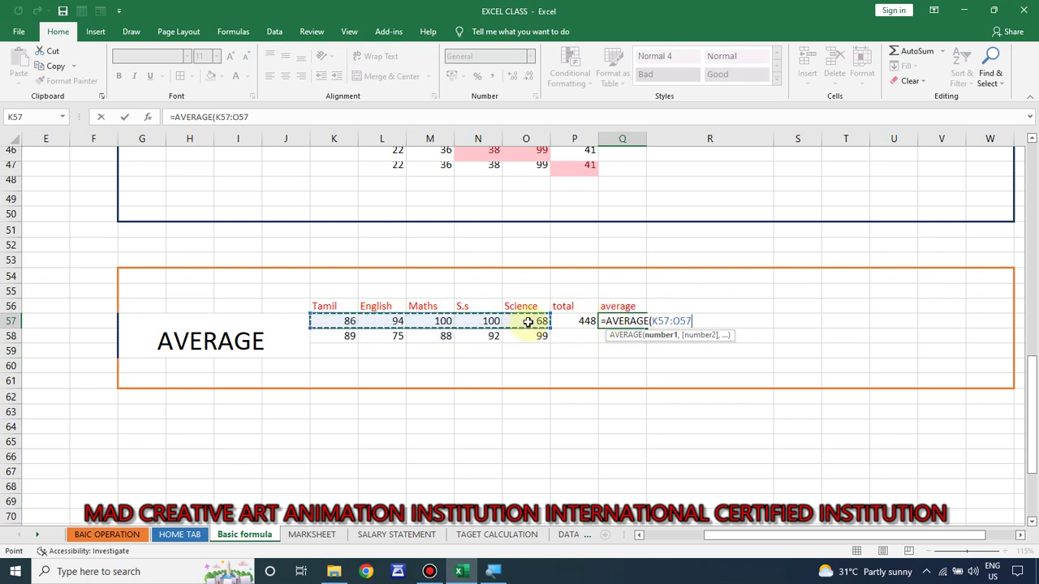
pyautogui.write(')')
pyautogui.press('Return')
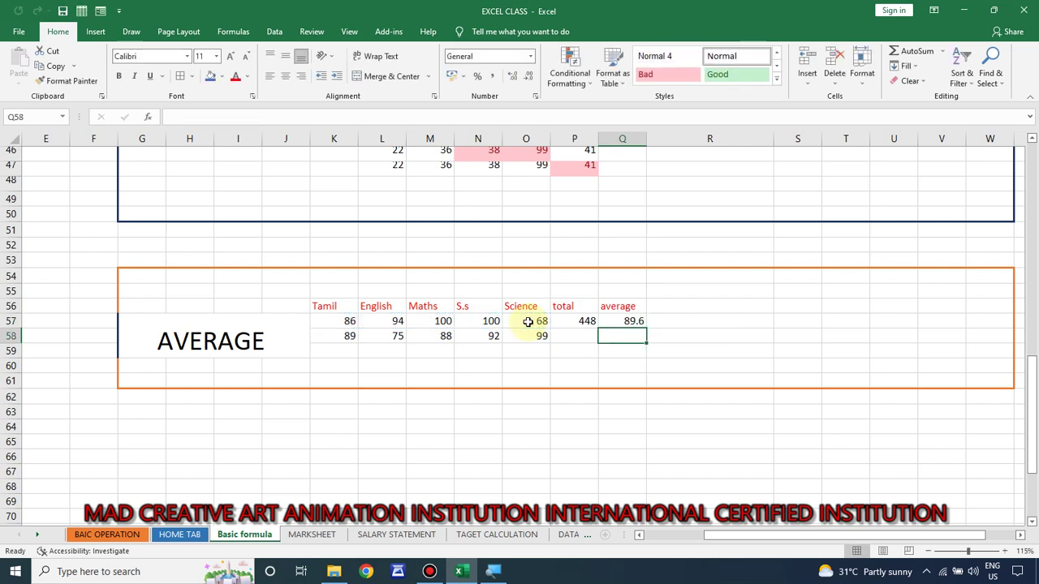
# Clear Q57 and re-enter it cleanly as =AVERAGE(K57:O57)
pyautogui.press('Up')
pyautogui.press('Delete')
pyautogui.write('=')
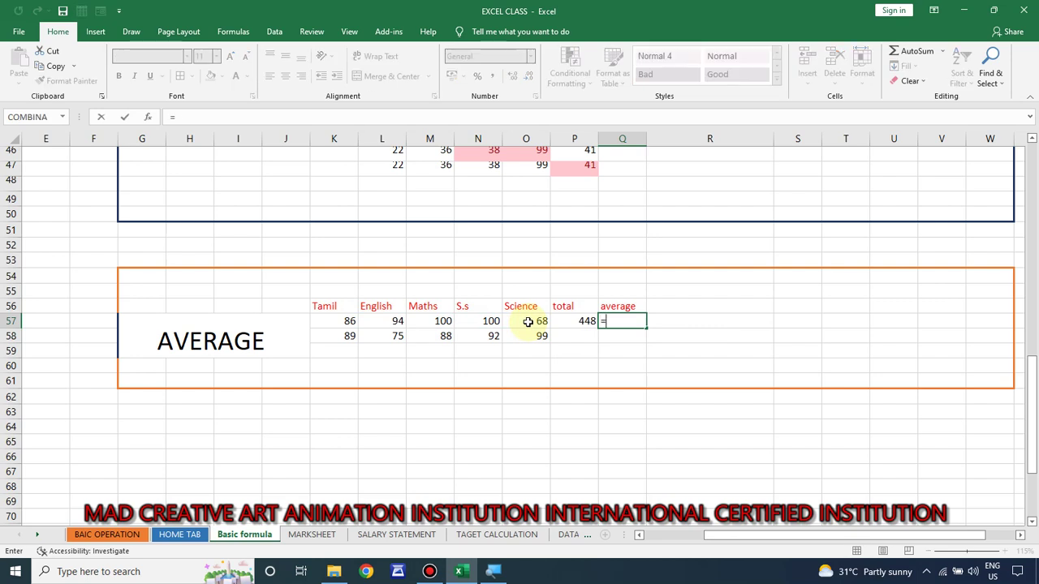
pyautogui.write('AVERAGE')
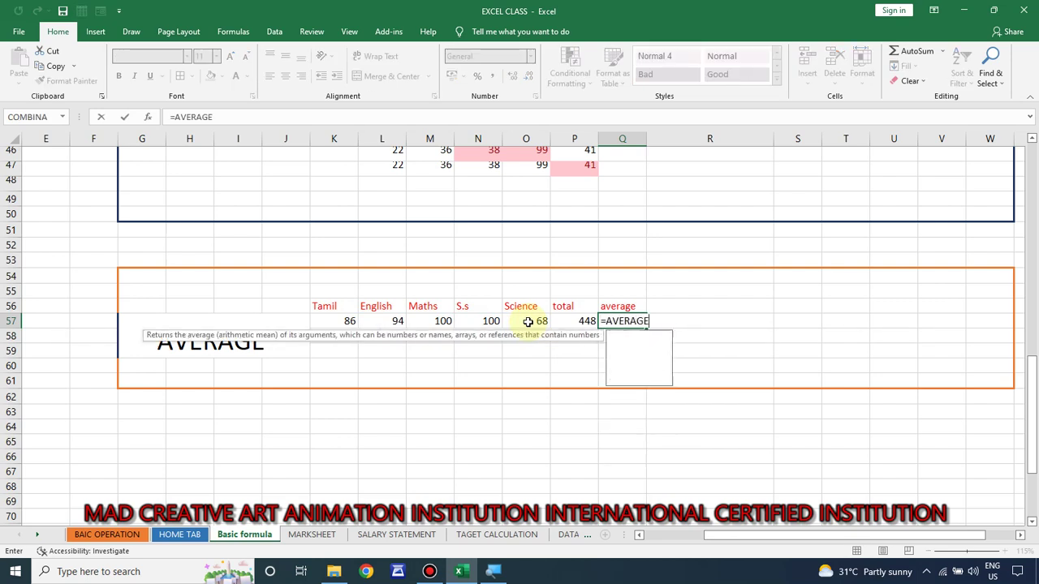
pyautogui.write('(')
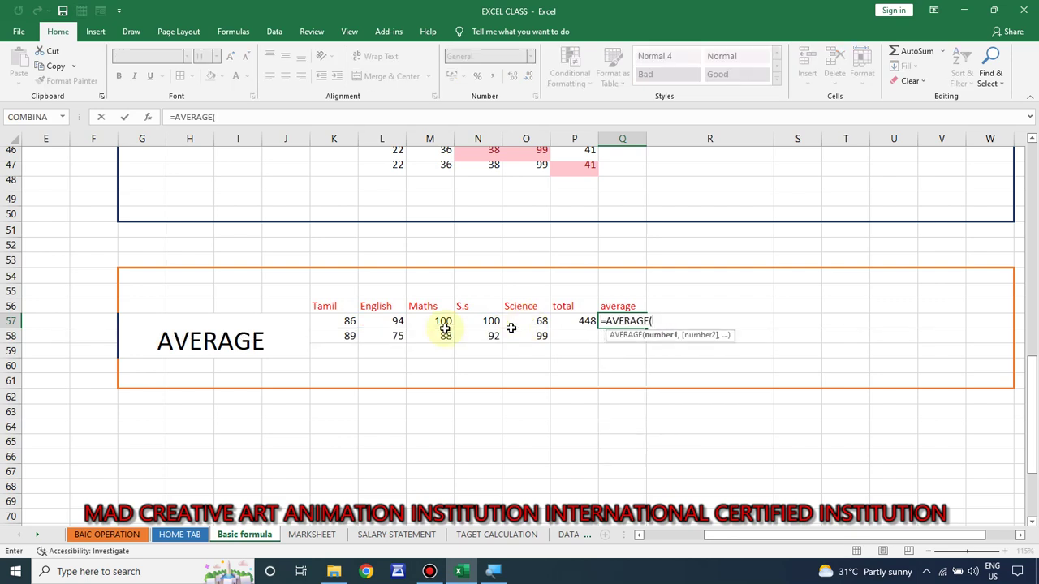
pyautogui.moveTo(322, 321); pyautogui.dragTo(532, 320)
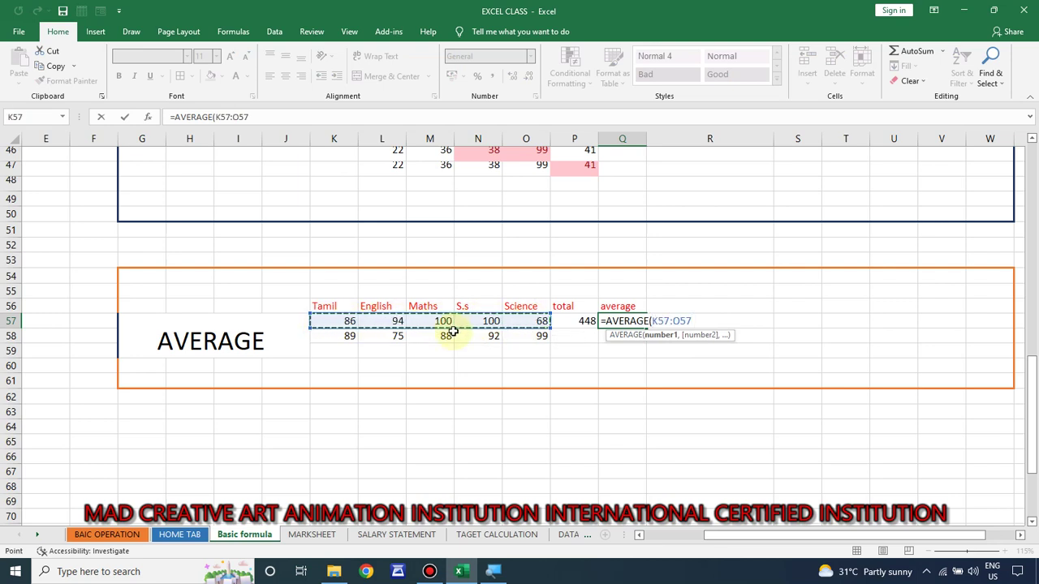
pyautogui.write(')')
pyautogui.press('Return')
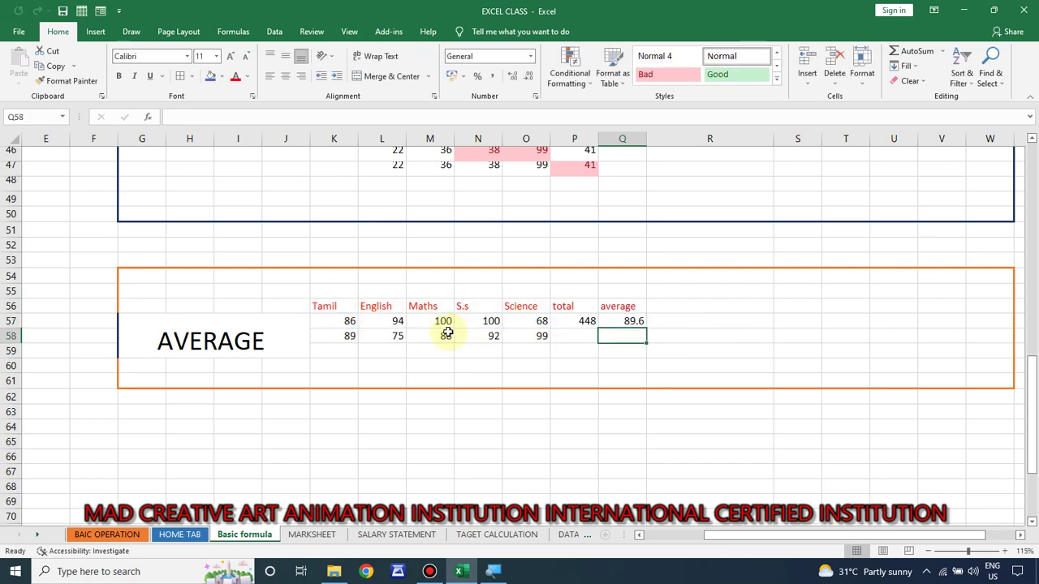
pyautogui.scroll(-2, 447, 333)
# Undo an accidental fill across row 65, then re-enter Q57's average over K57:P57
pyautogui.click(284, 350)
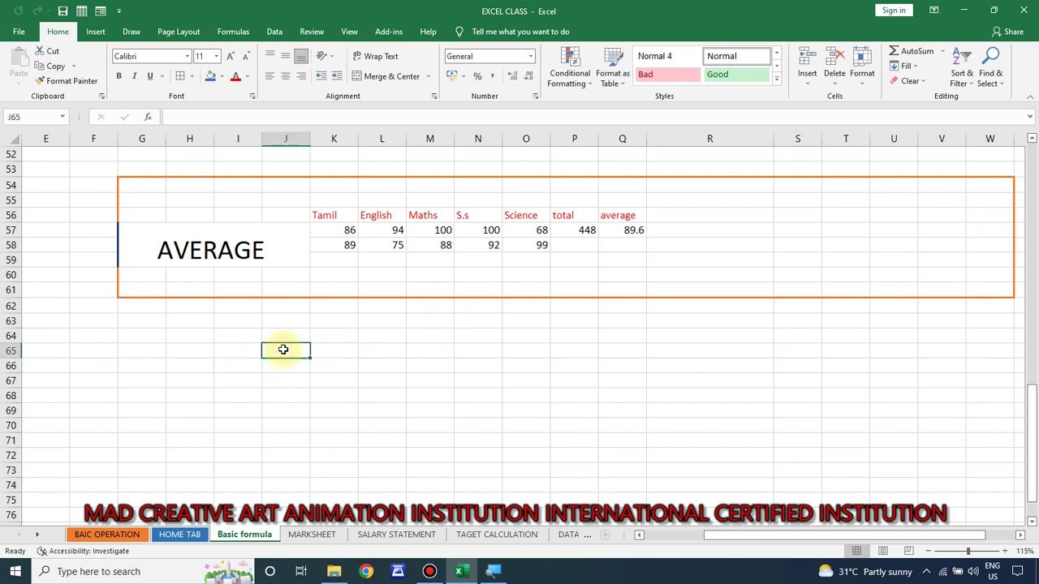
pyautogui.moveTo(310, 358); pyautogui.dragTo(645, 358)
pyautogui.hotkey('ctrl', 'z')
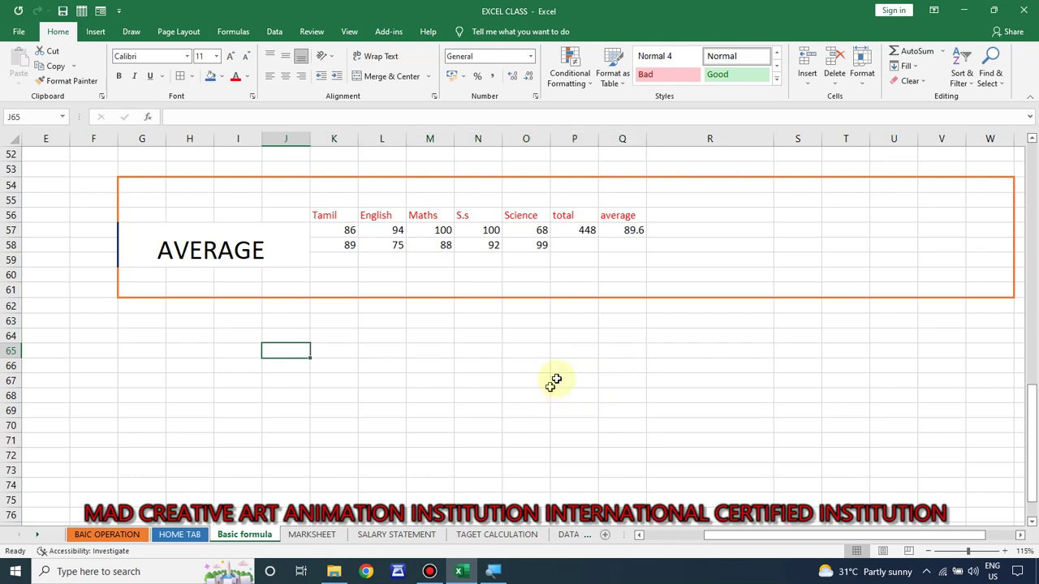
pyautogui.doubleClick(622, 230)
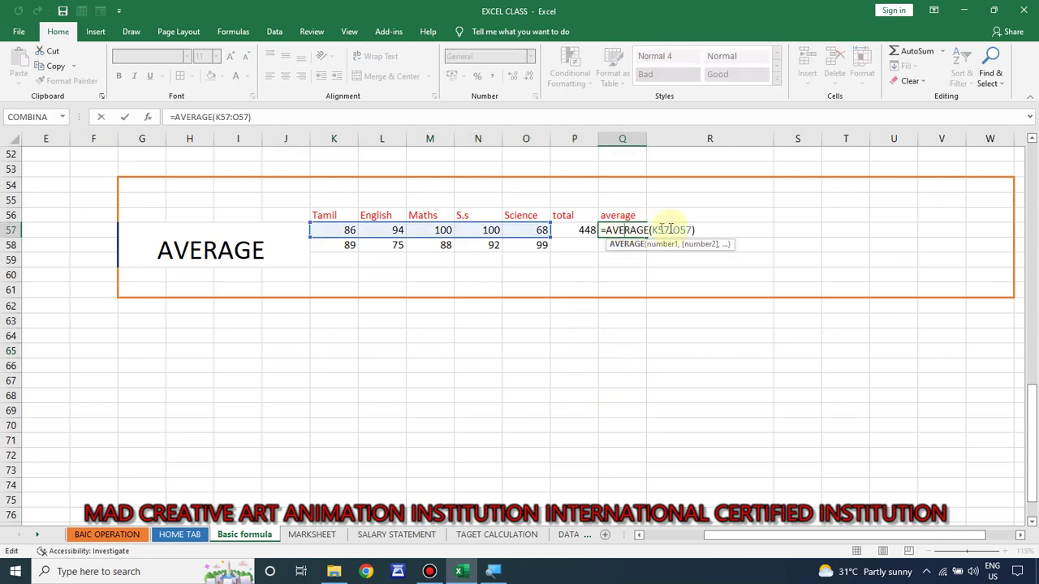
pyautogui.moveTo(696, 230); pyautogui.dragTo(522, 230)
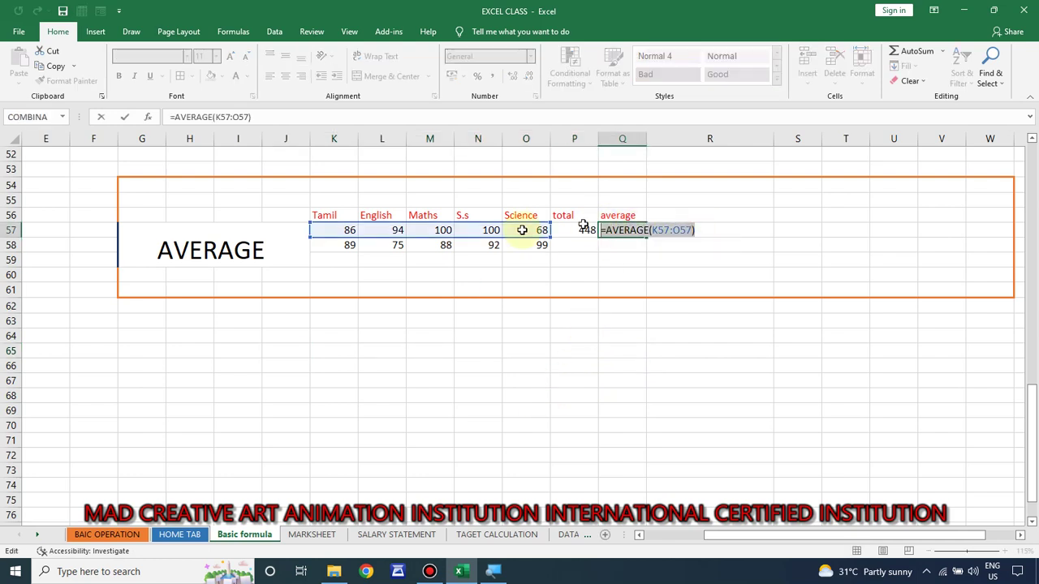
pyautogui.write('=')
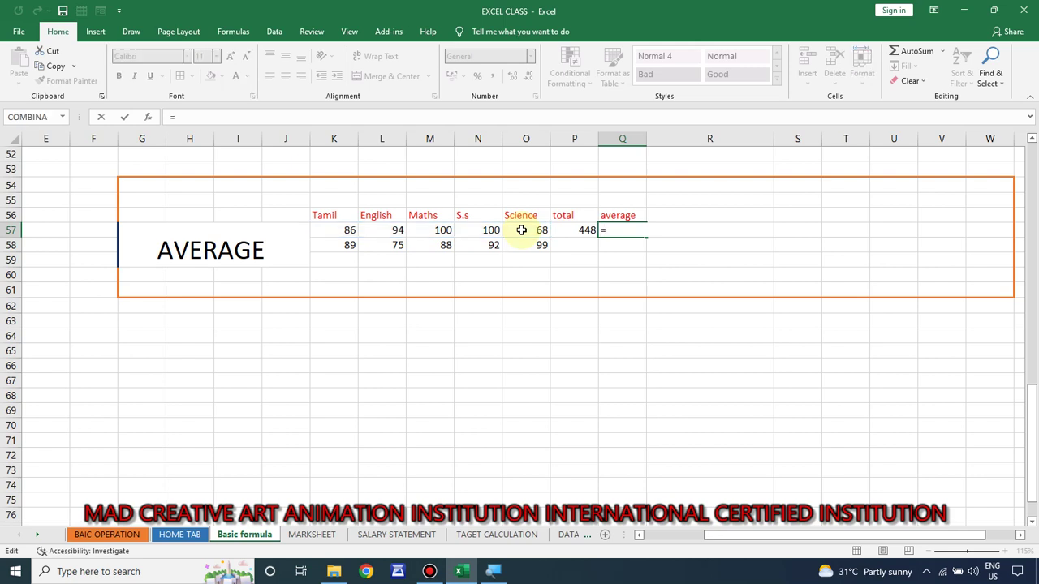
pyautogui.write('AVERAGE')
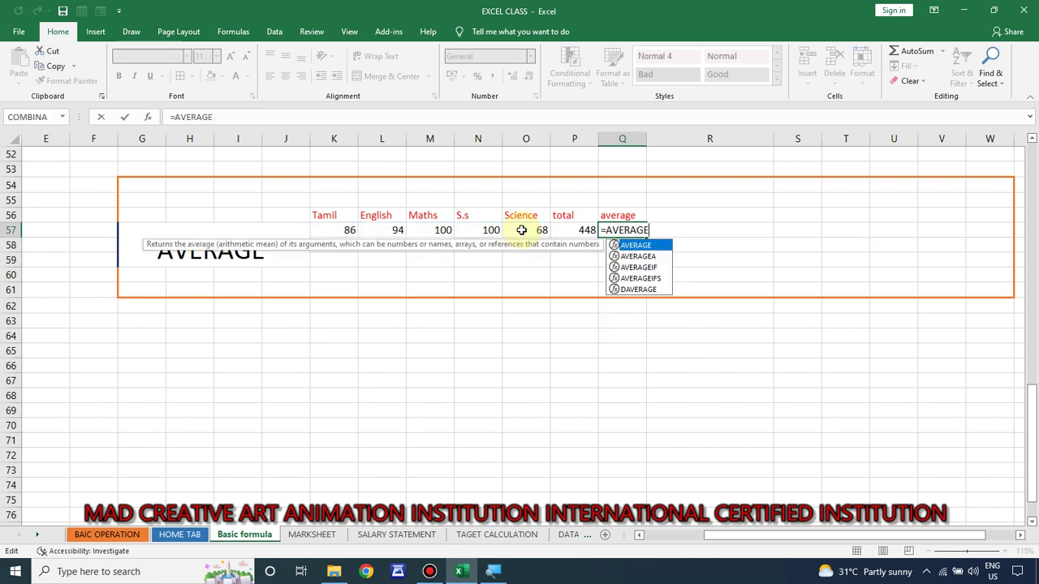
pyautogui.write('(')
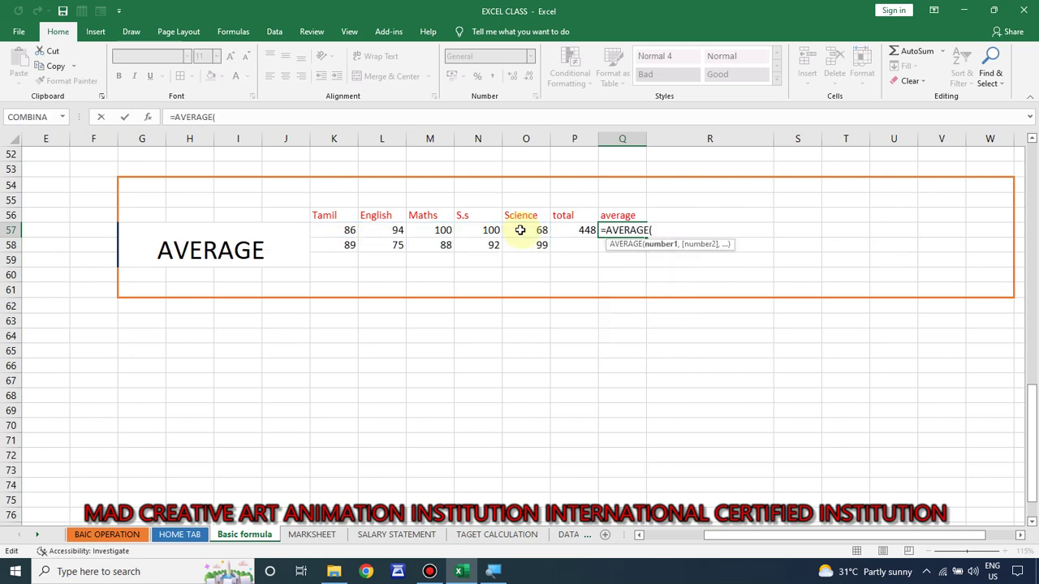
pyautogui.click(344, 231)
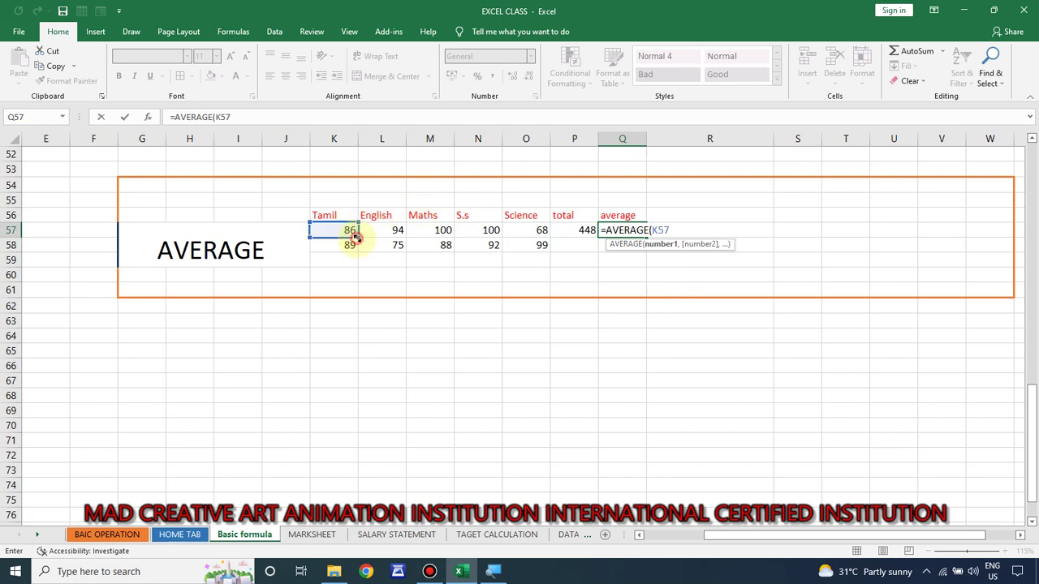
pyautogui.moveTo(355, 235); pyautogui.dragTo(582, 232)
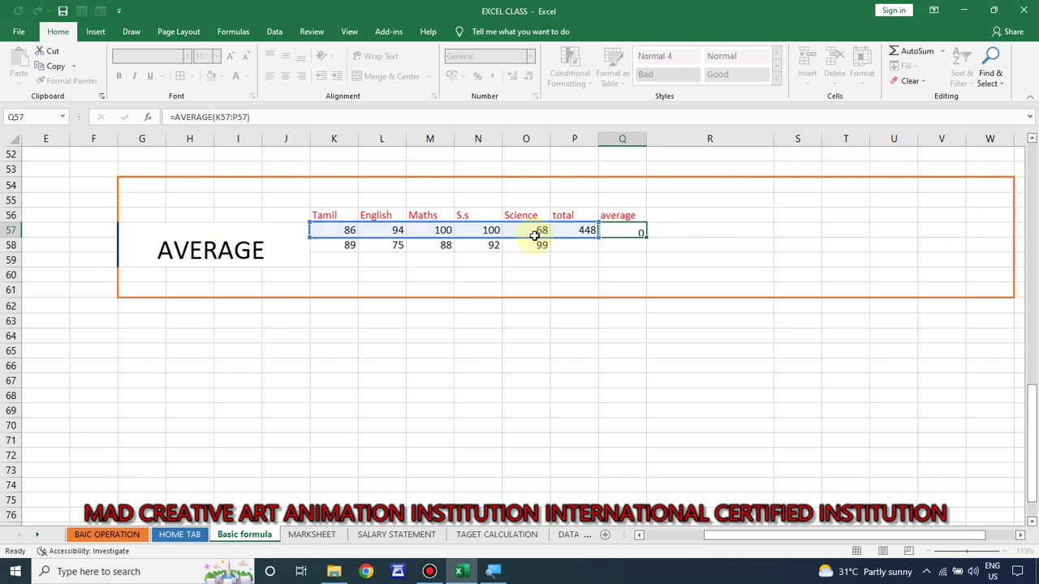
pyautogui.press('Return')
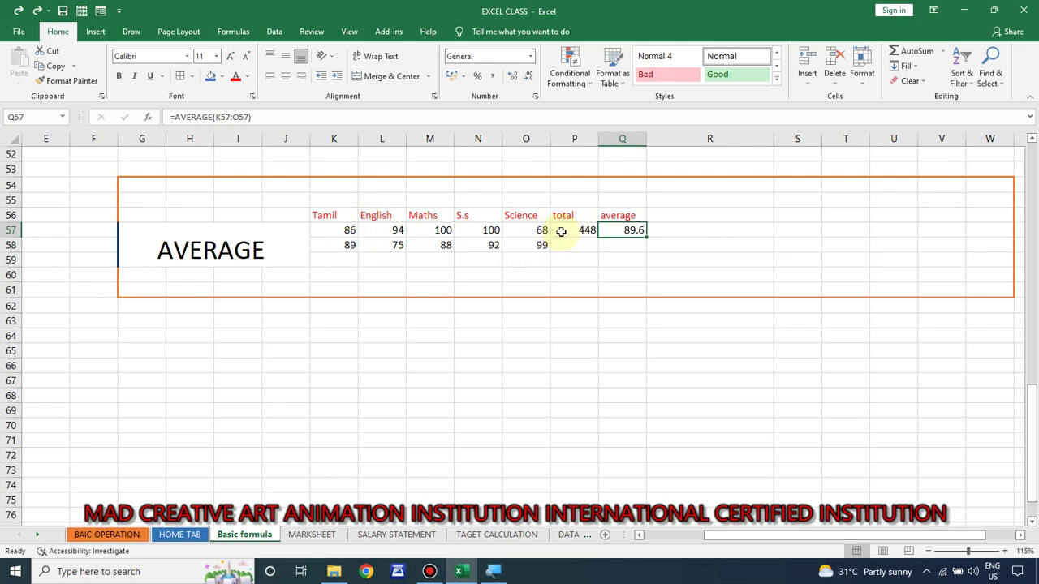
# Trim Q57's formula back to =AVERAGE(K, ready for a new range
pyautogui.doubleClick(632, 228)
pyautogui.doubleClick(632, 228)
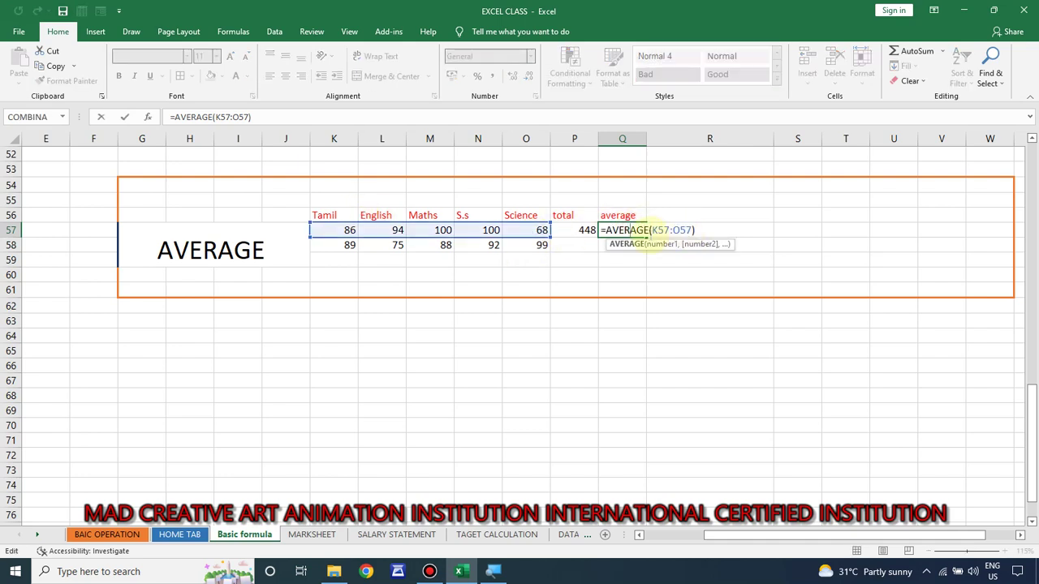
pyautogui.click(716, 231)
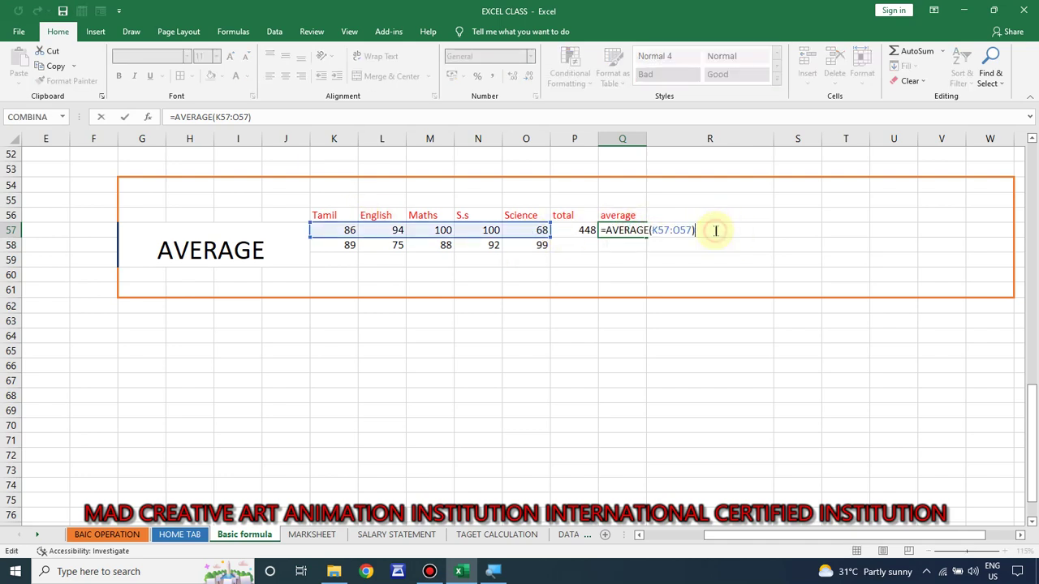
pyautogui.press('BackSpace')
pyautogui.press('BackSpace')
pyautogui.press('BackSpace')
pyautogui.press('BackSpace')
pyautogui.press('BackSpace')
pyautogui.press('BackSpace')
pyautogui.press('BackSpace')
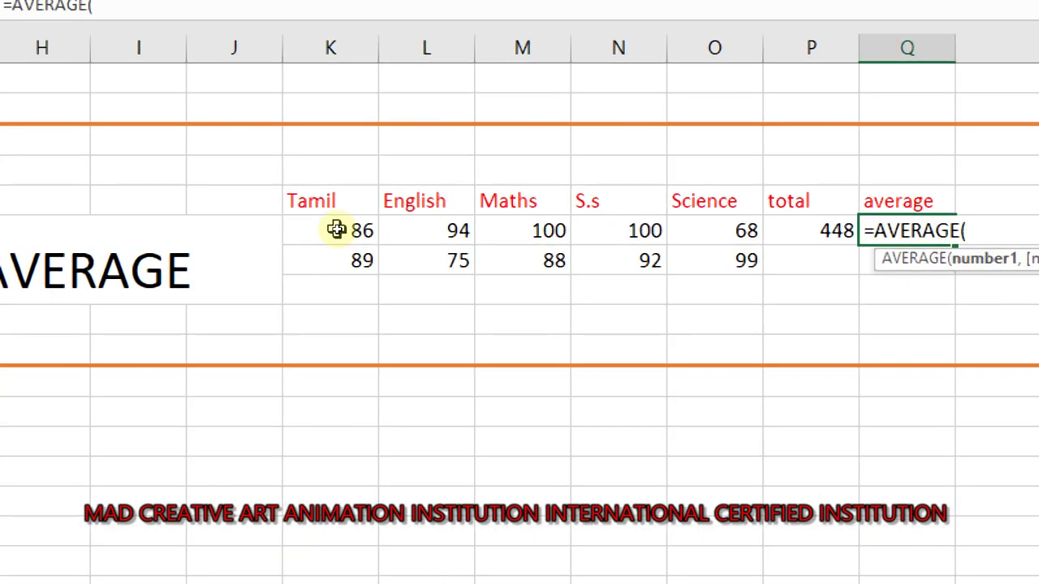
# Complete Q57's average over K57:O57, then clear row 57's total and average cells
pyautogui.moveTo(337, 229); pyautogui.dragTo(748, 225)
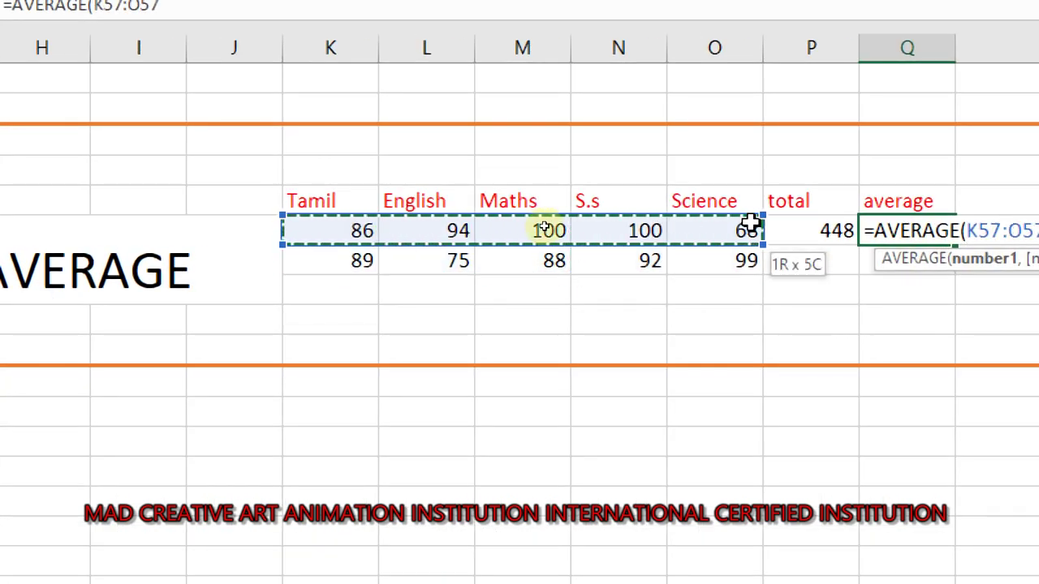
pyautogui.moveTo(749, 224)
pyautogui.mouseDown()
pyautogui.moveTo(890, 227)
pyautogui.moveTo(653, 227)
pyautogui.mouseUp()
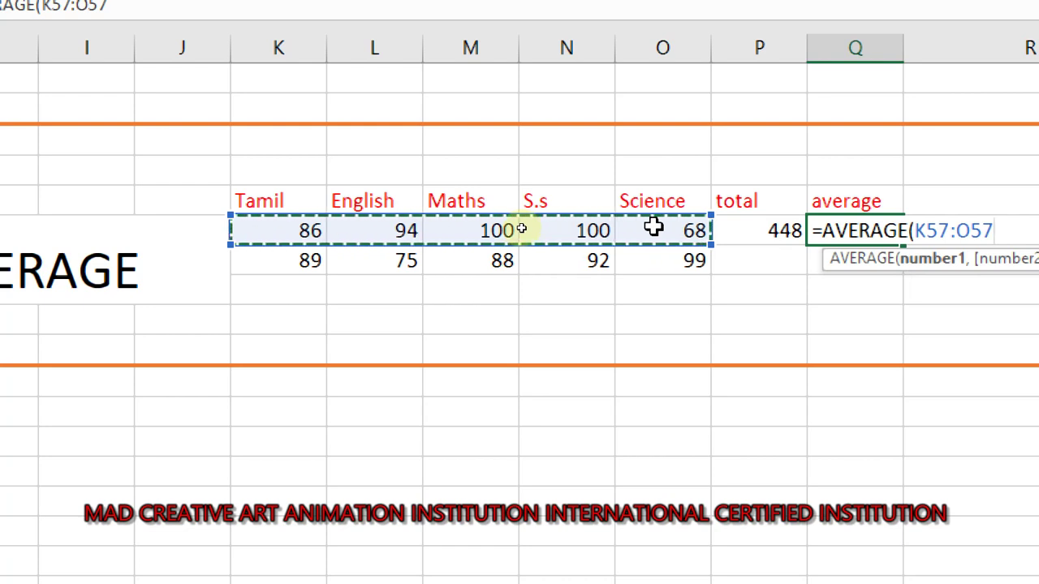
pyautogui.write(')')
pyautogui.press('Return')
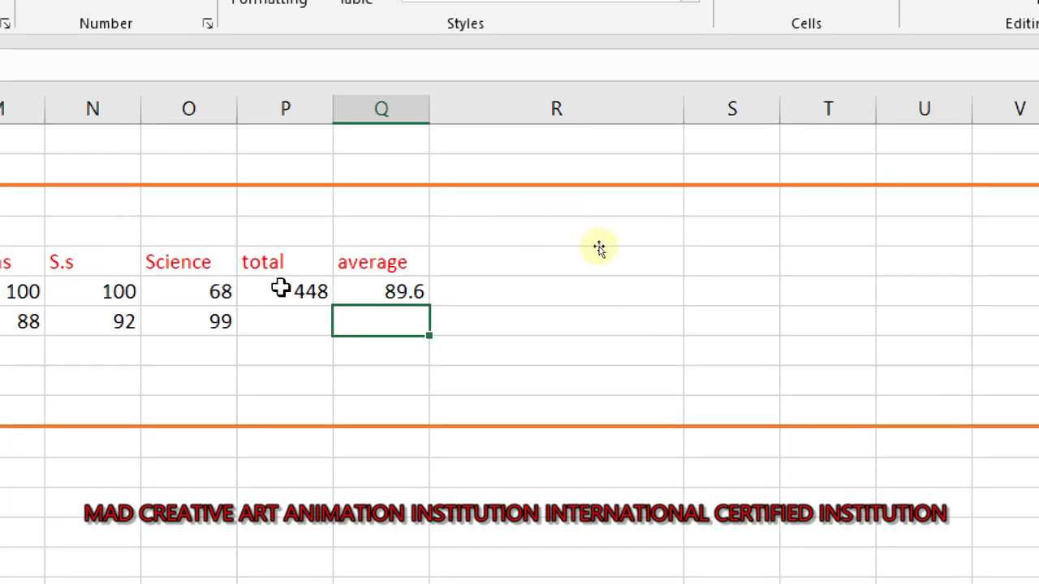
pyautogui.moveTo(397, 286)
pyautogui.mouseDown()
pyautogui.moveTo(284, 307)
pyautogui.moveTo(294, 300)
pyautogui.mouseUp()
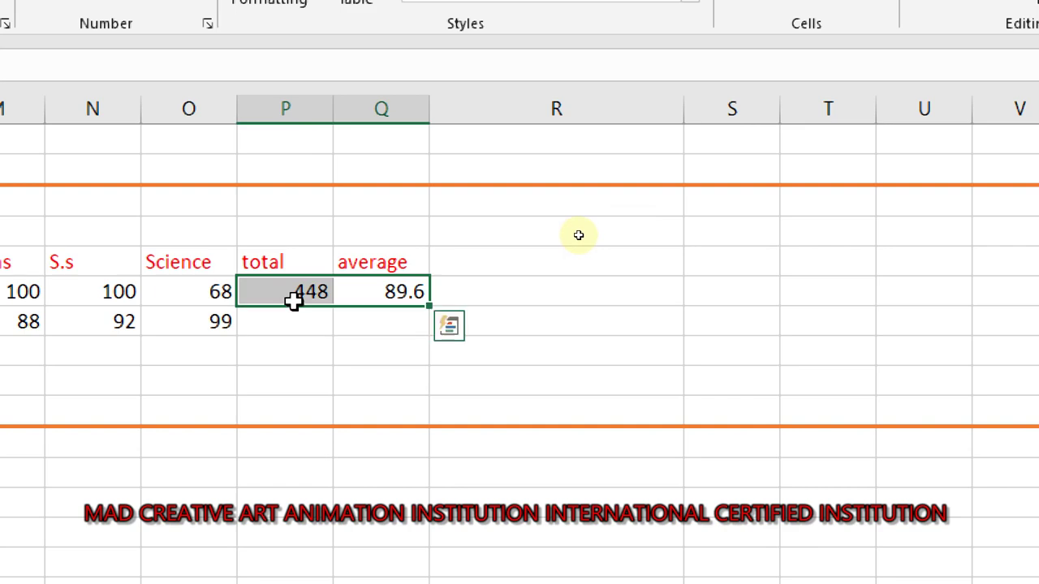
pyautogui.press('Delete')
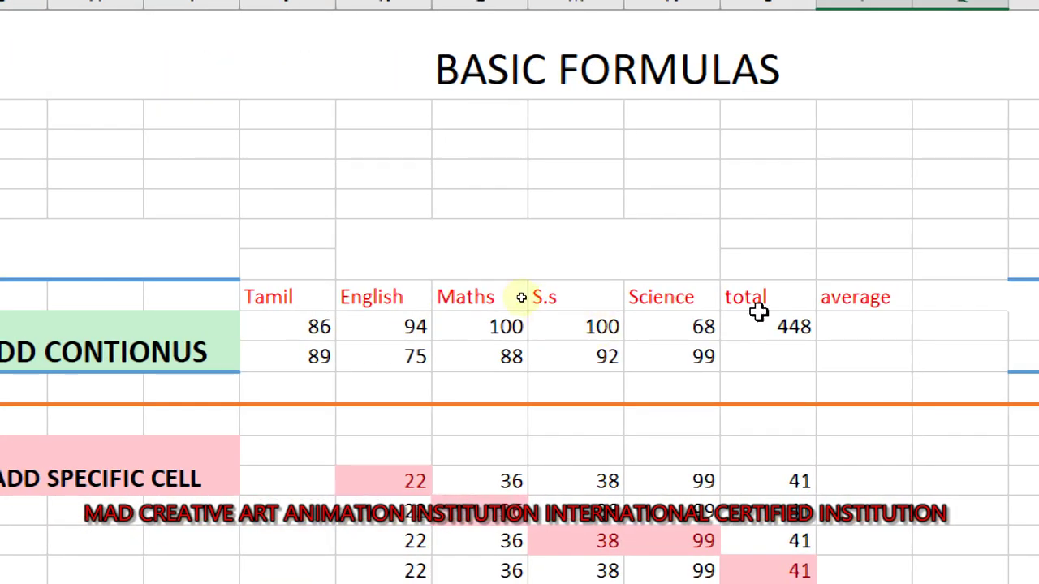
# Enter a SUM total in O11 and dismiss the circular-reference warning
pyautogui.click(772, 325)
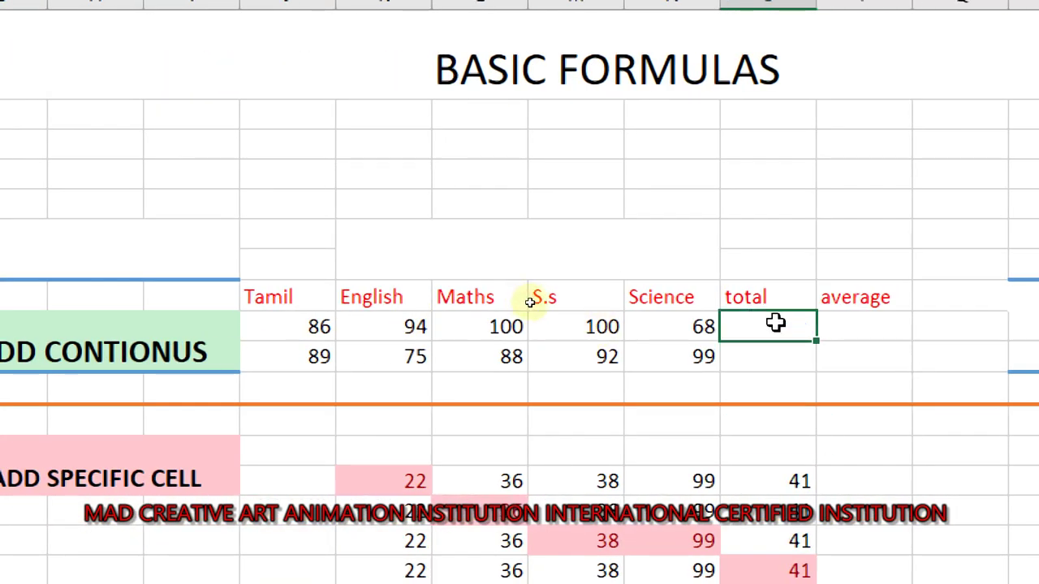
pyautogui.write('=S')
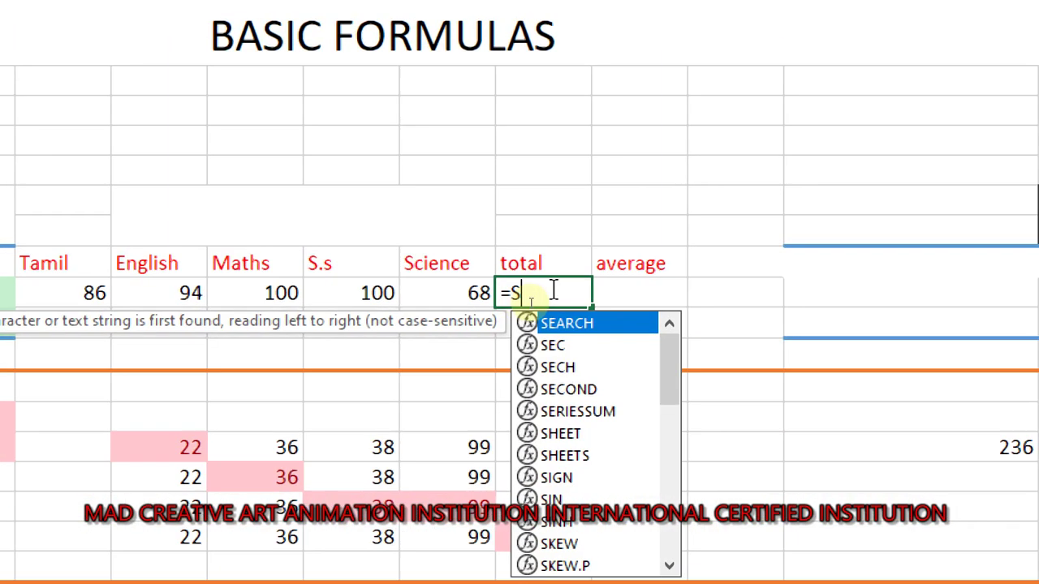
pyautogui.write('UM(')
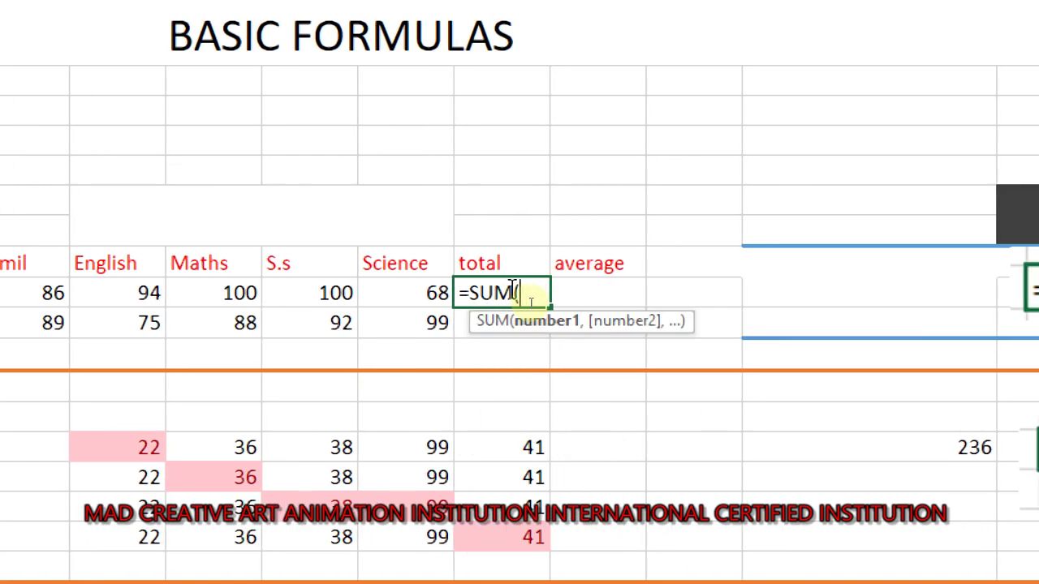
pyautogui.moveTo(128, 297); pyautogui.dragTo(631, 291)
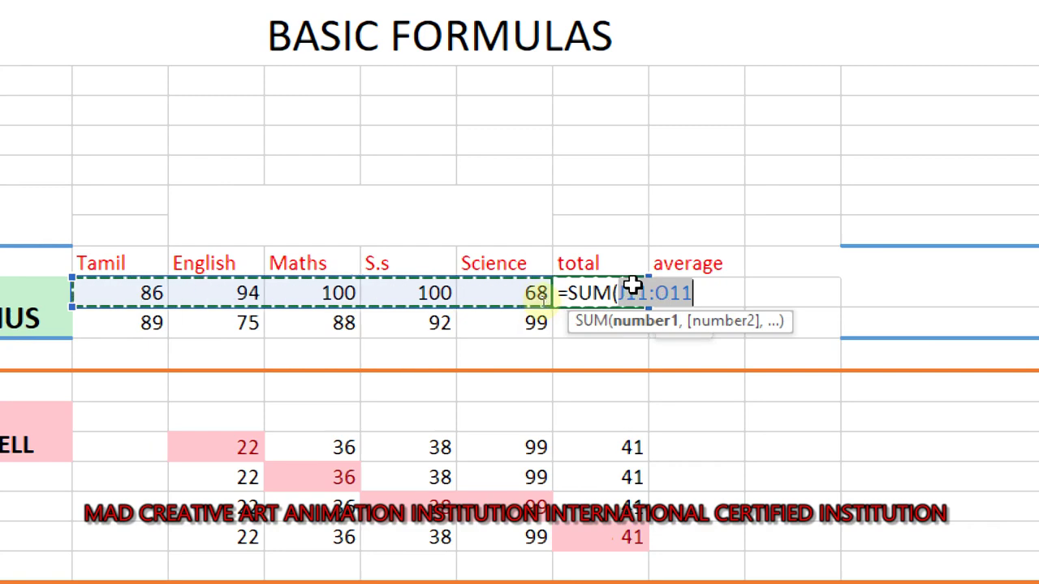
pyautogui.write(')')
pyautogui.press('Return')
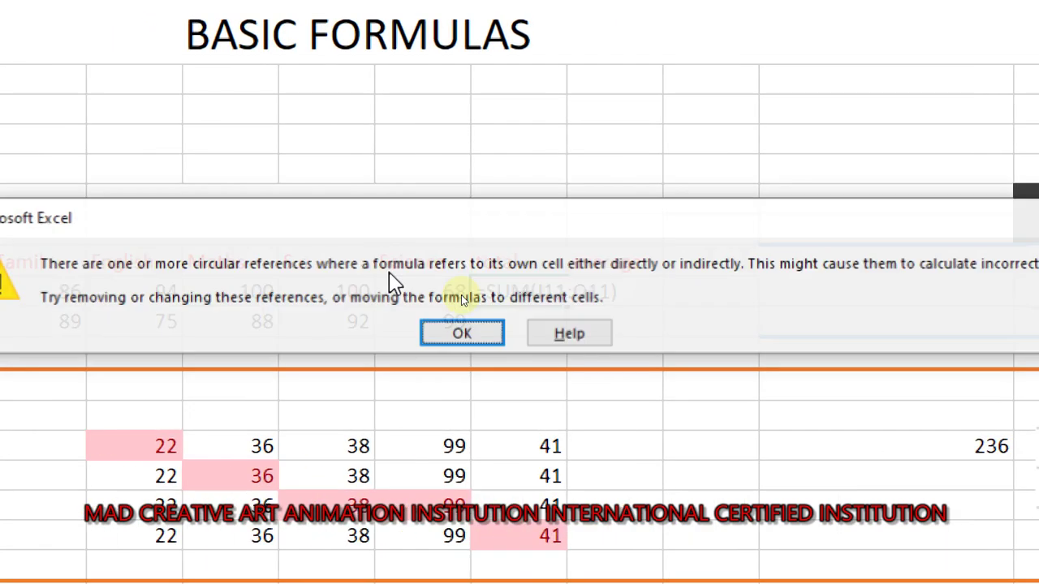
pyautogui.click(462, 333)
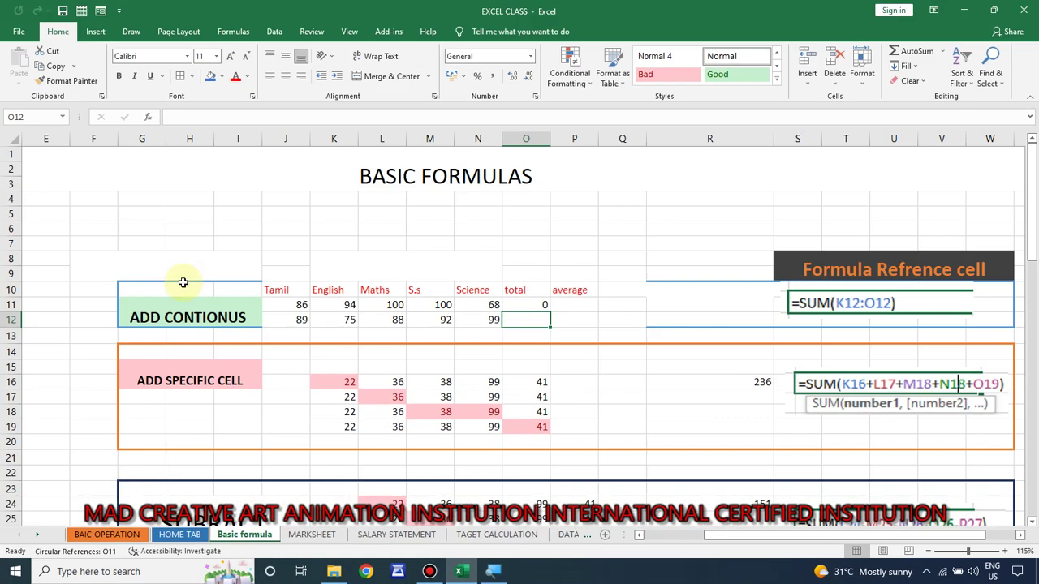
# Correct O11 to =SUM(J11:N11) so the total shows 448
pyautogui.doubleClick(539, 304)
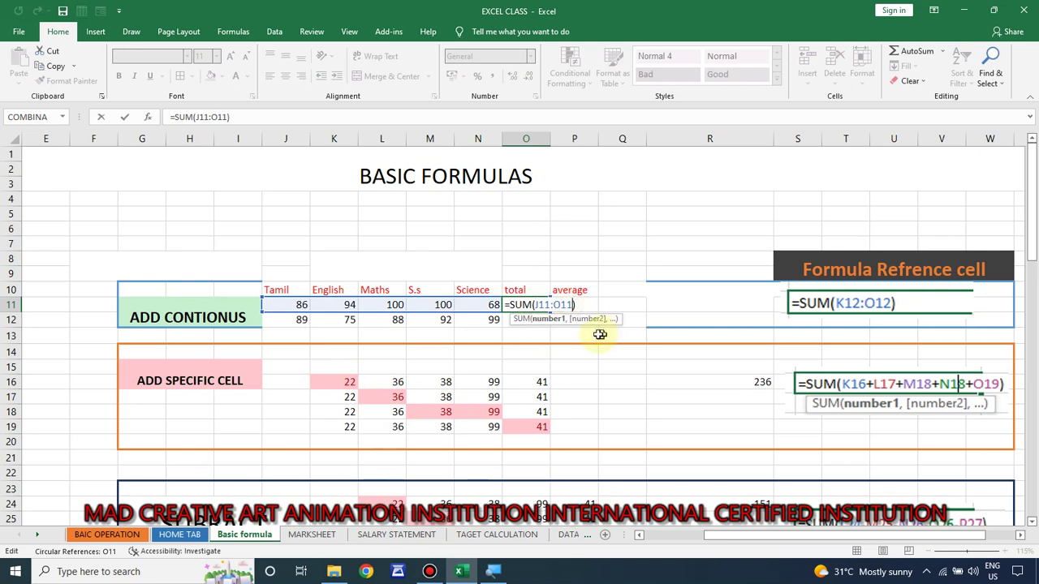
pyautogui.press('BackSpace')
pyautogui.press('BackSpace')
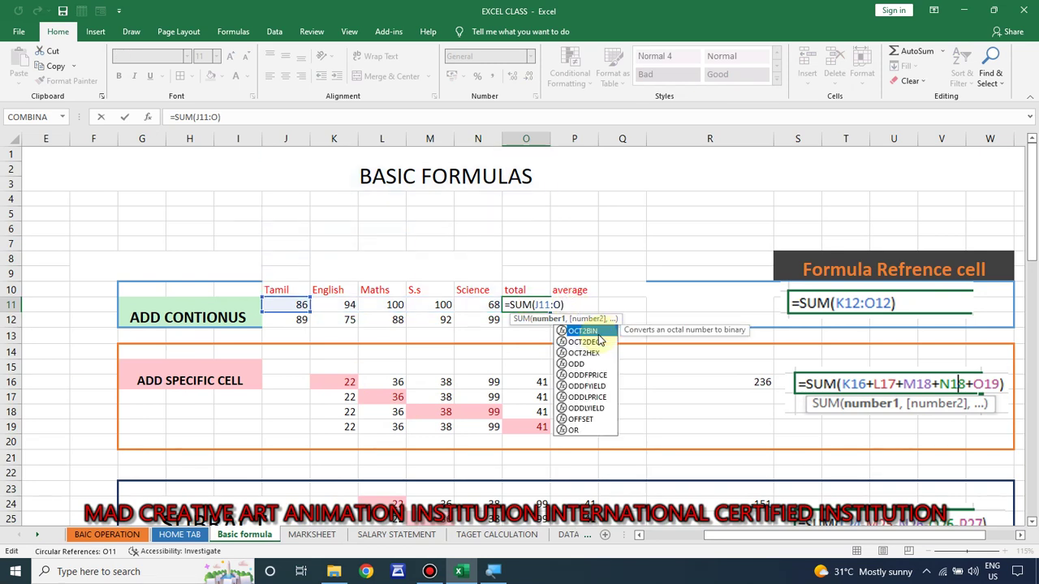
pyautogui.press('BackSpace')
pyautogui.press('BackSpace')
pyautogui.press('BackSpace')
pyautogui.press('BackSpace')
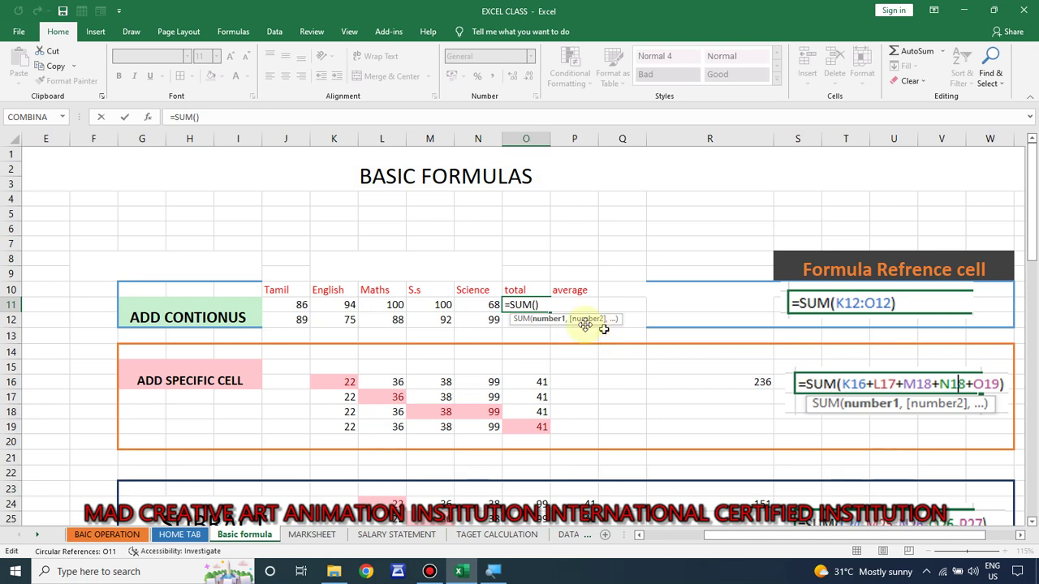
pyautogui.moveTo(294, 306); pyautogui.dragTo(471, 306)
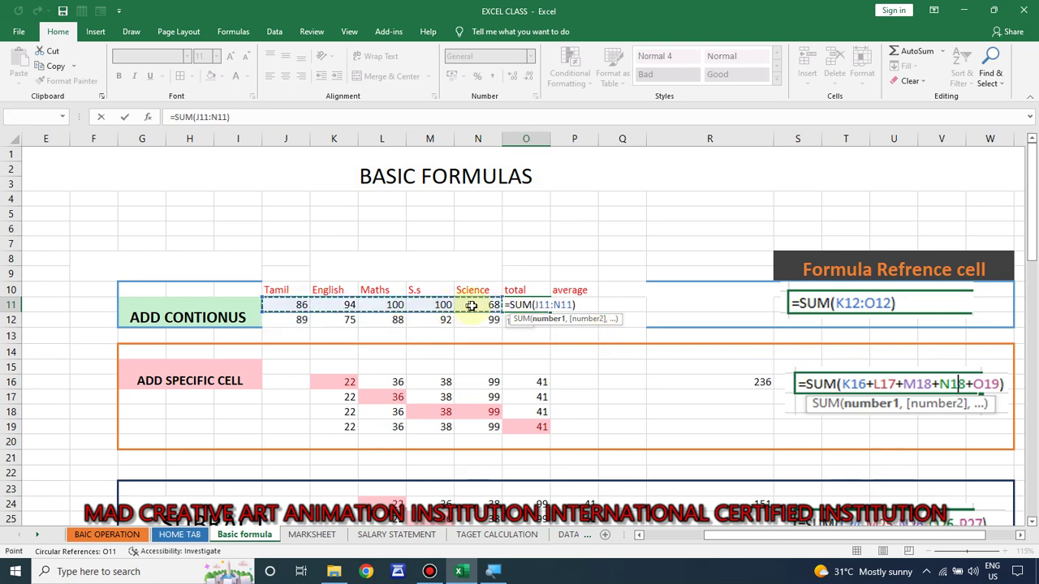
pyautogui.press('Return')
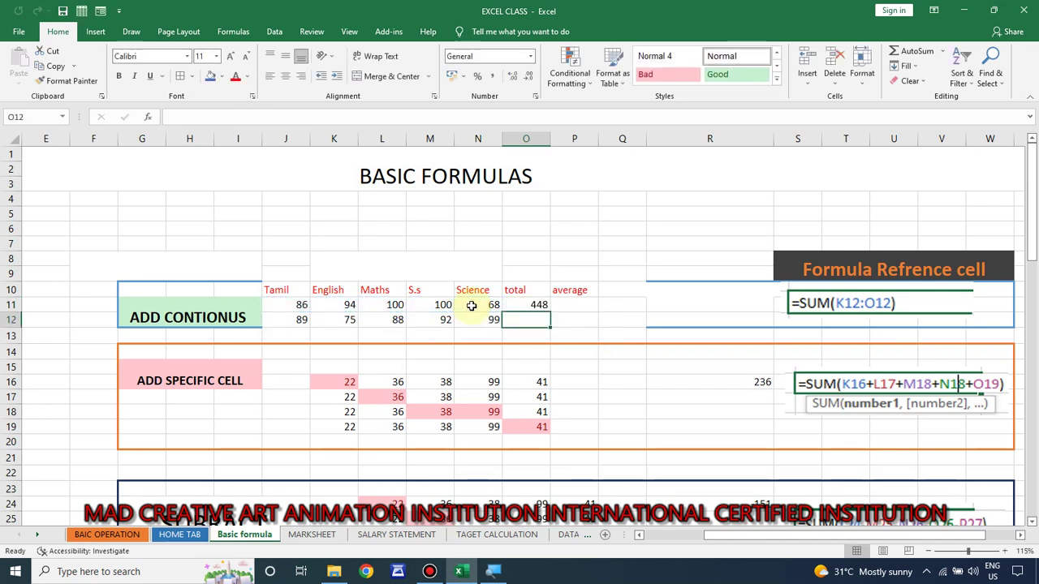
pyautogui.scroll(-2, 470, 305)
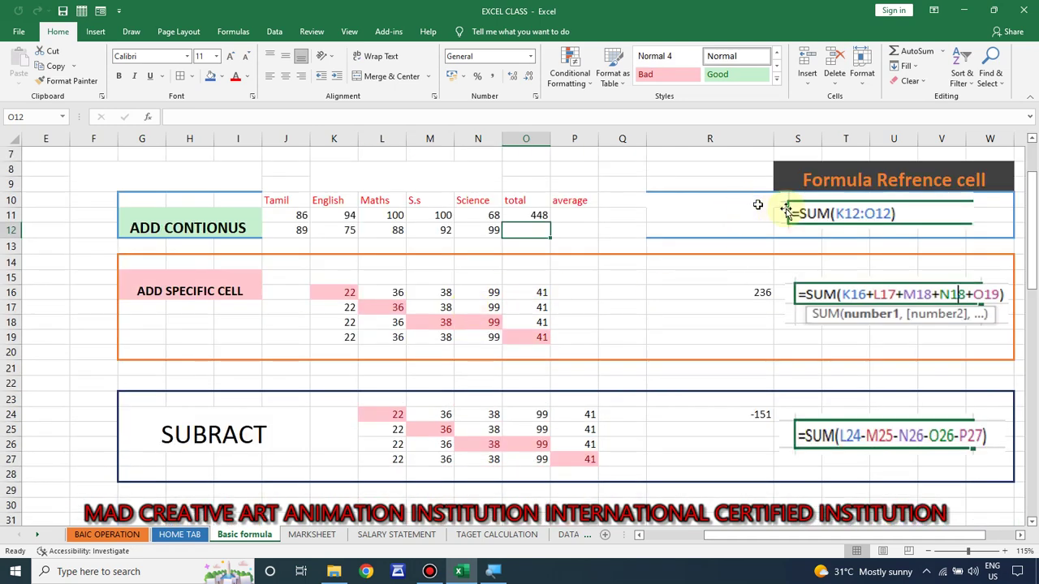
# Enter =AVERAGE(K57:O57) in Q57, giving 89.6
pyautogui.scroll(-4, 853, 345)
pyautogui.scroll(-5, 852, 344)
pyautogui.scroll(-1, 852, 344)
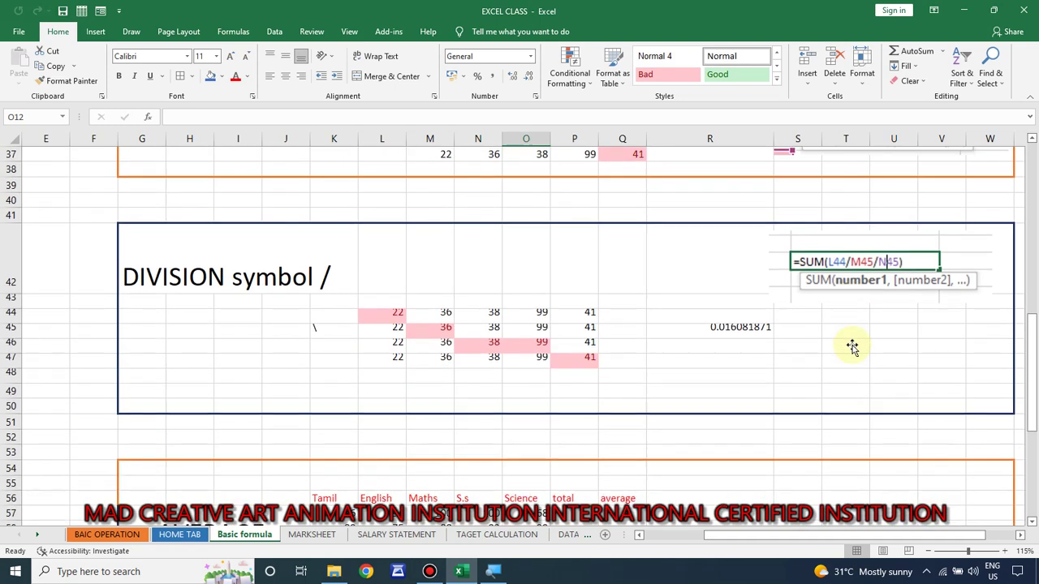
pyautogui.scroll(-3, 853, 345)
pyautogui.click(620, 321)
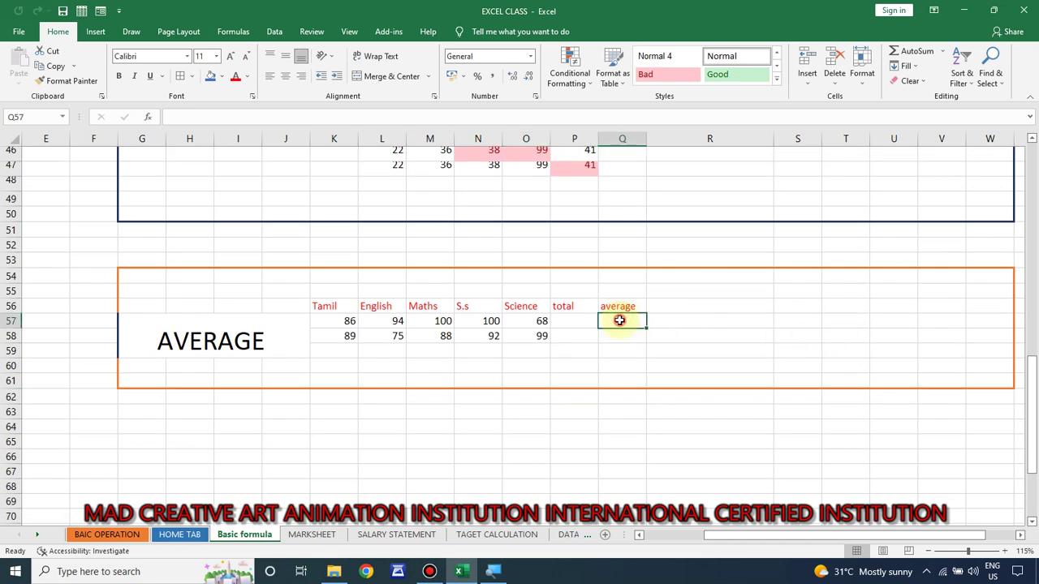
pyautogui.write('=A')
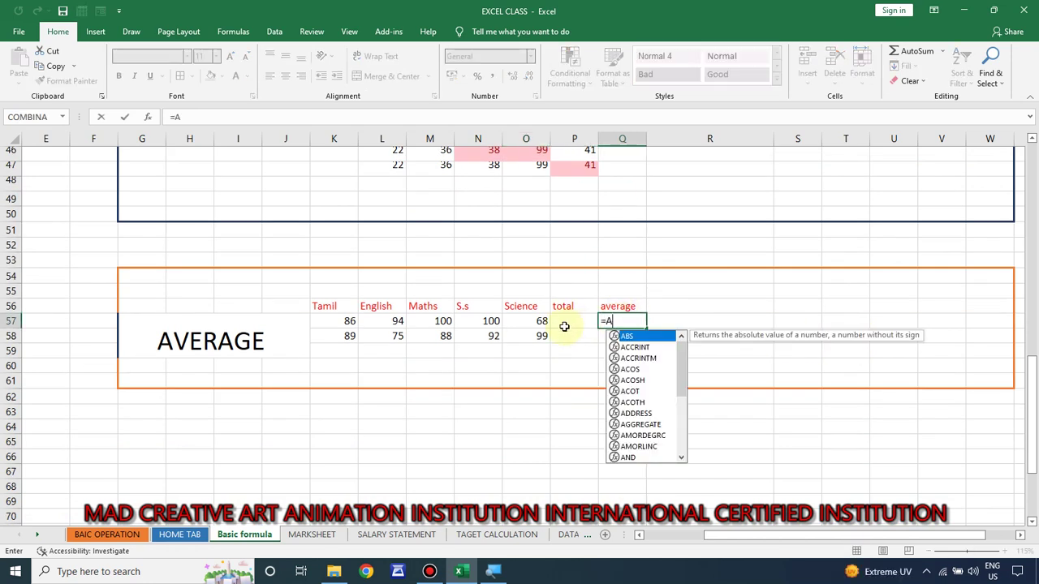
pyautogui.write('VERAG')
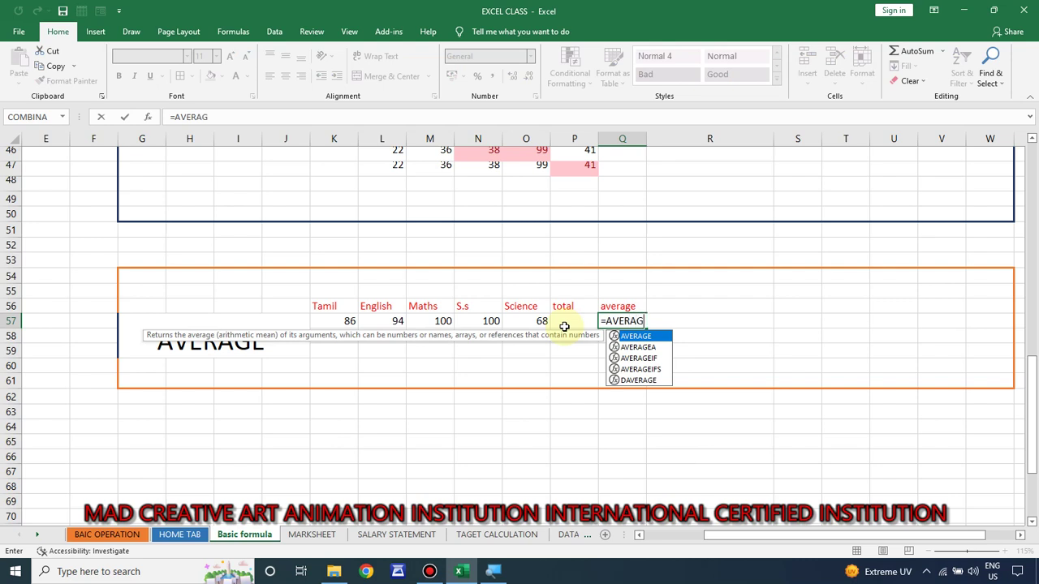
pyautogui.write('E(')
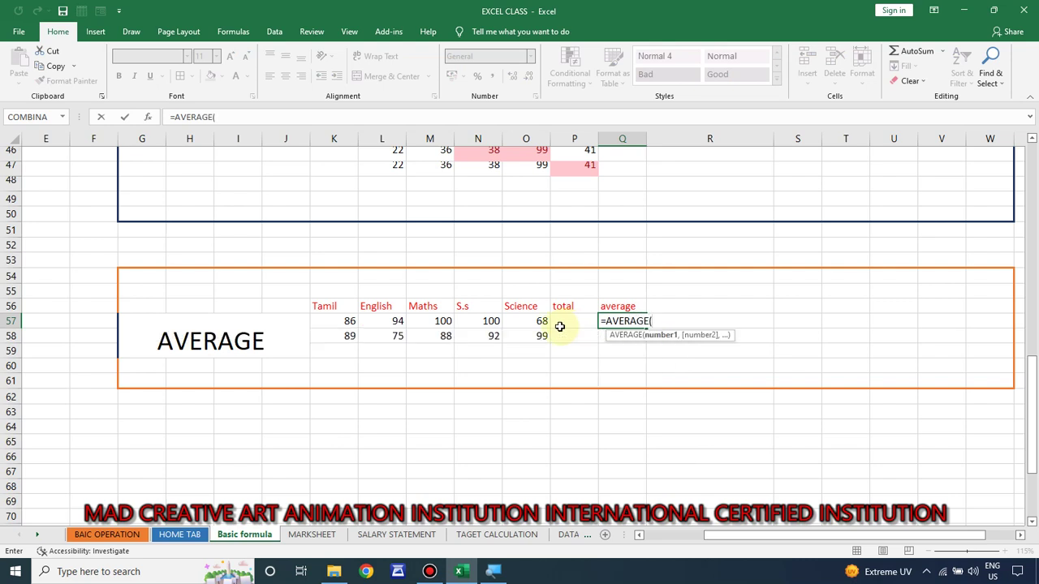
pyautogui.moveTo(349, 322); pyautogui.dragTo(522, 319)
pyautogui.write(')')
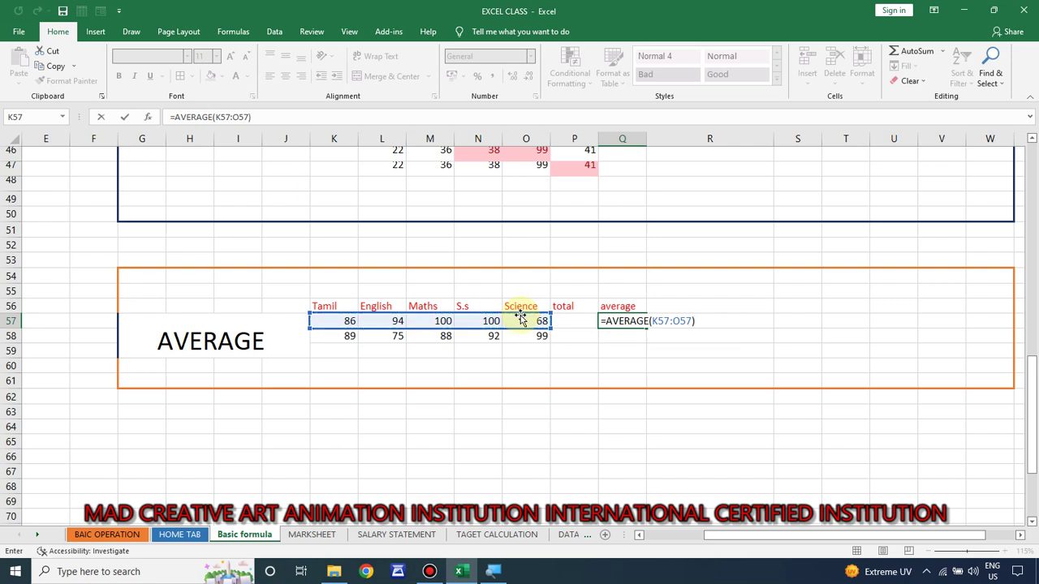
pyautogui.press('Return')
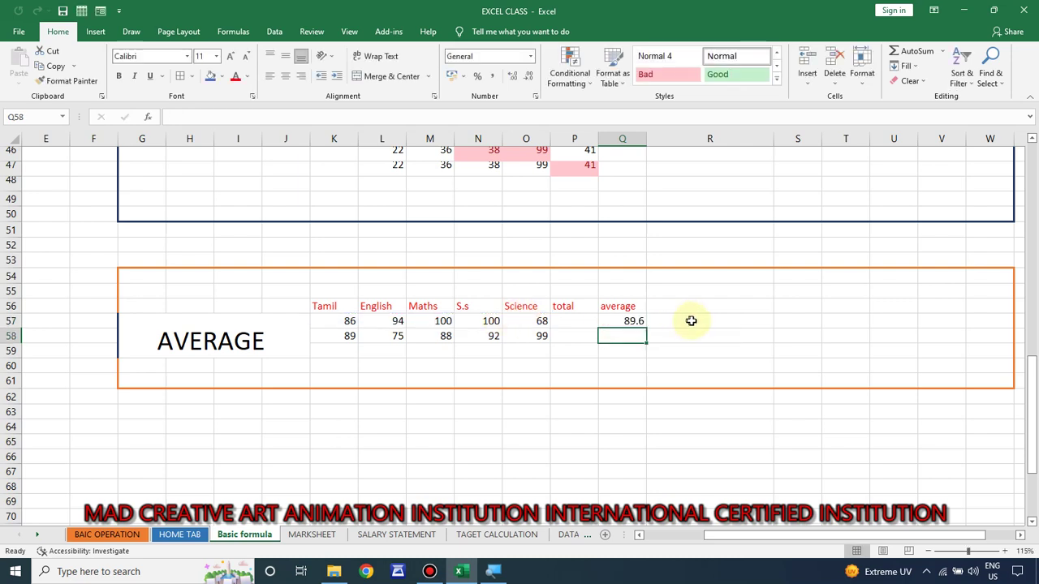
# Reopen Q57 in edit mode to display its AVERAGE formula
pyautogui.click(636, 321)
pyautogui.doubleClick(635, 321)
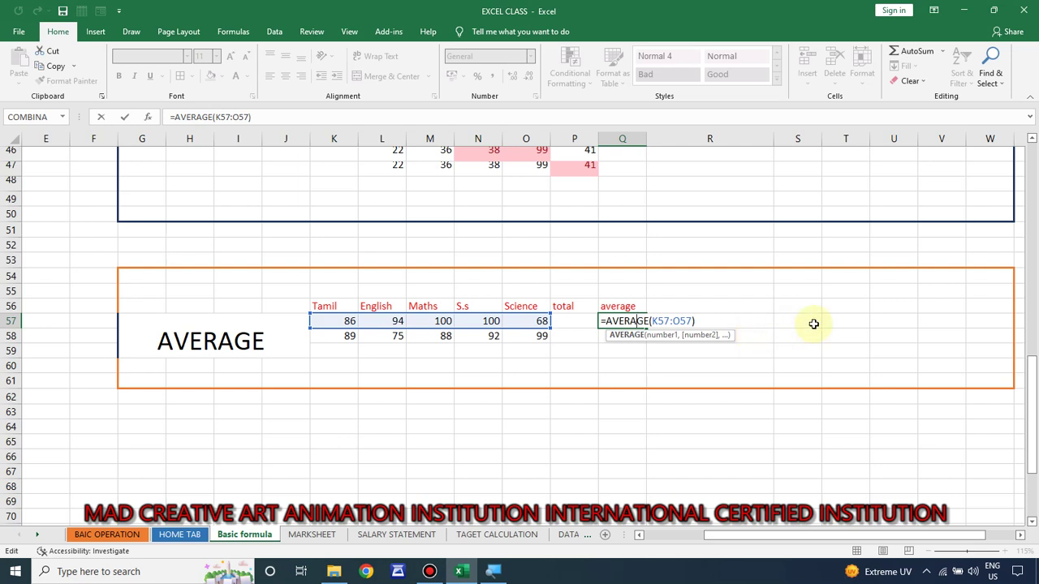
pyautogui.moveTo(813, 323); pyautogui.dragTo(921, 339)
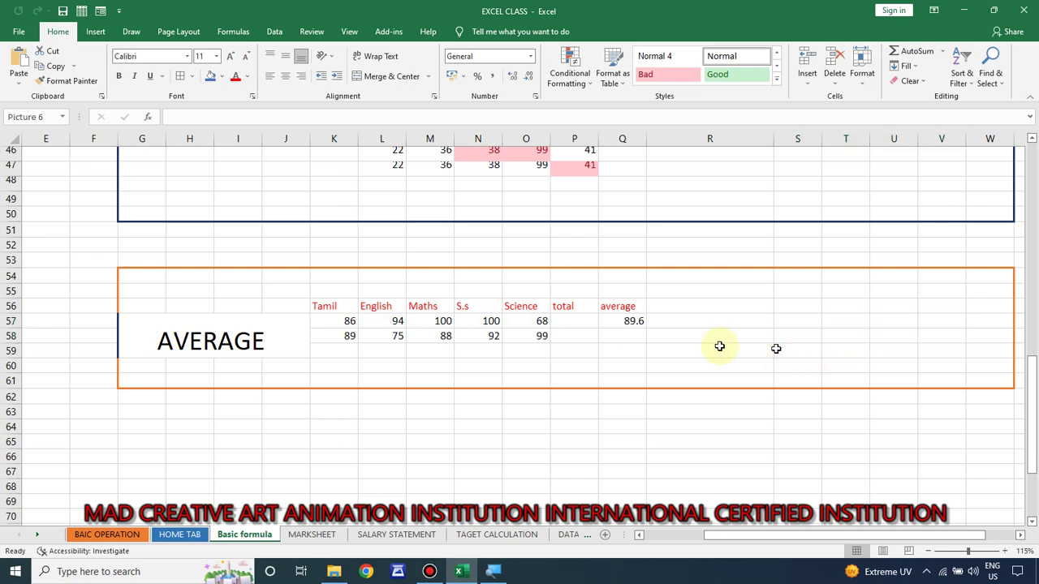
# Move the pasted formula screenshot up and left onto the sheet
pyautogui.moveTo(882, 341)
pyautogui.mouseDown()
pyautogui.moveTo(416, 108)
pyautogui.moveTo(296, 74)
pyautogui.mouseUp()
pyautogui.moveTo(806, 401); pyautogui.dragTo(244, 220)
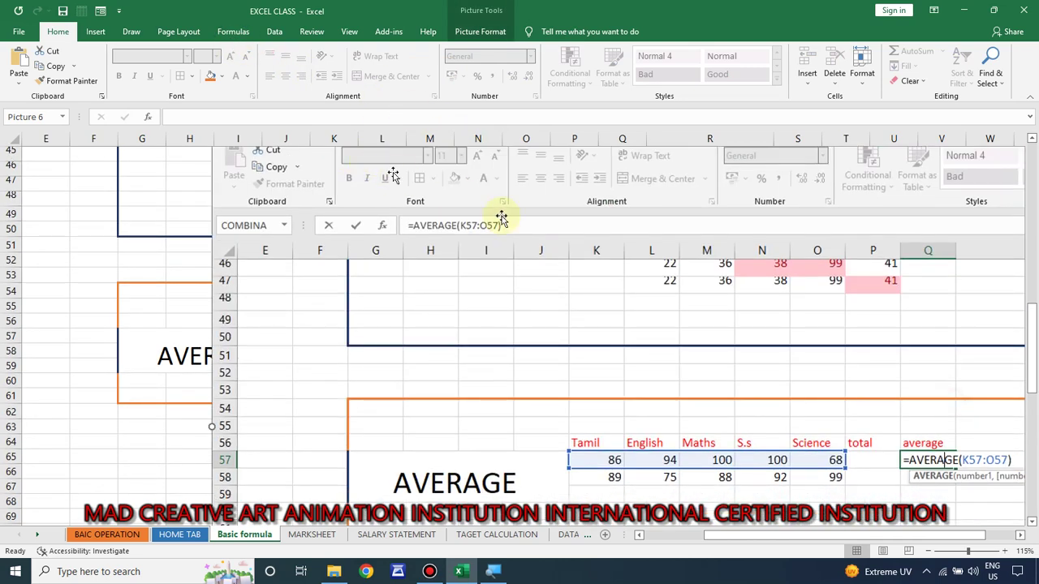
pyautogui.click(97, 34)
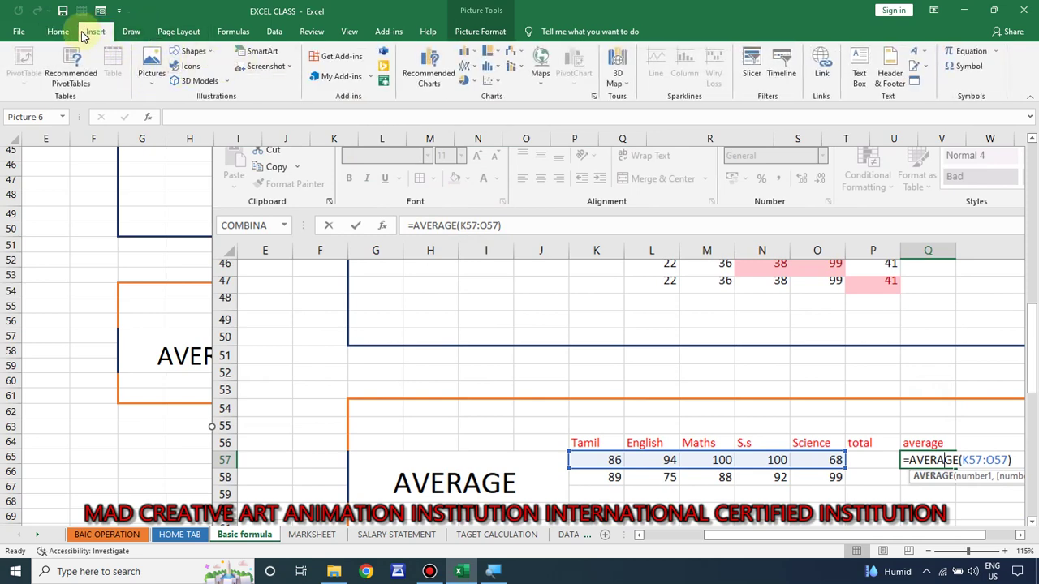
pyautogui.click(61, 33)
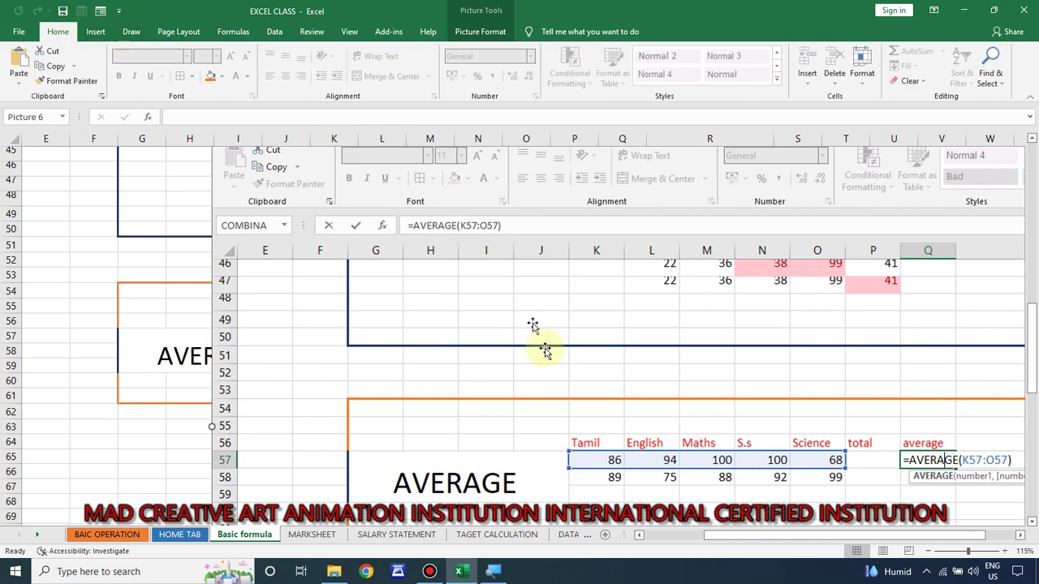
# Crop the screenshot and shift the image so the formula cell shows
pyautogui.click(480, 31)
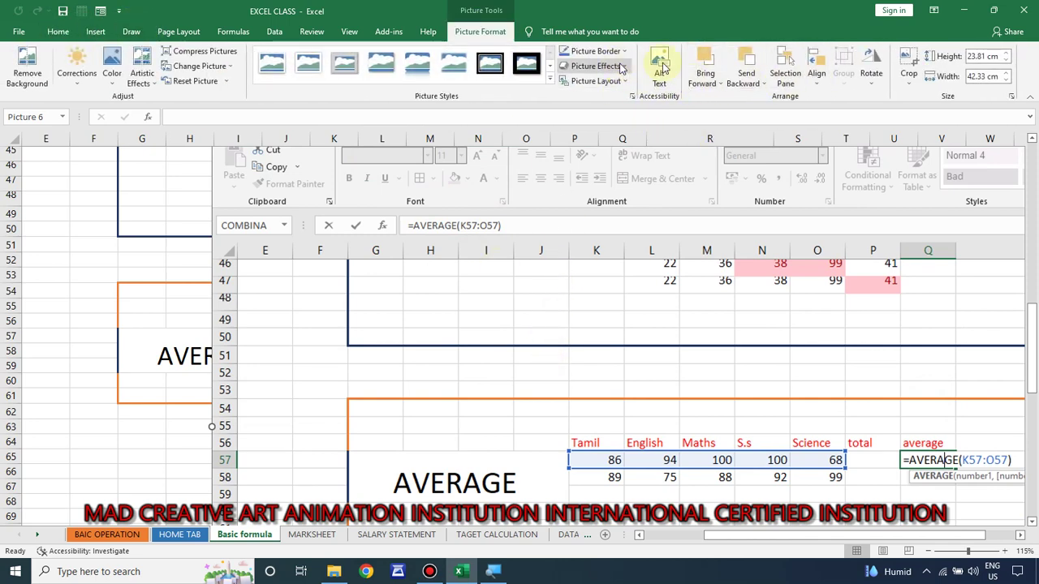
pyautogui.click(909, 77)
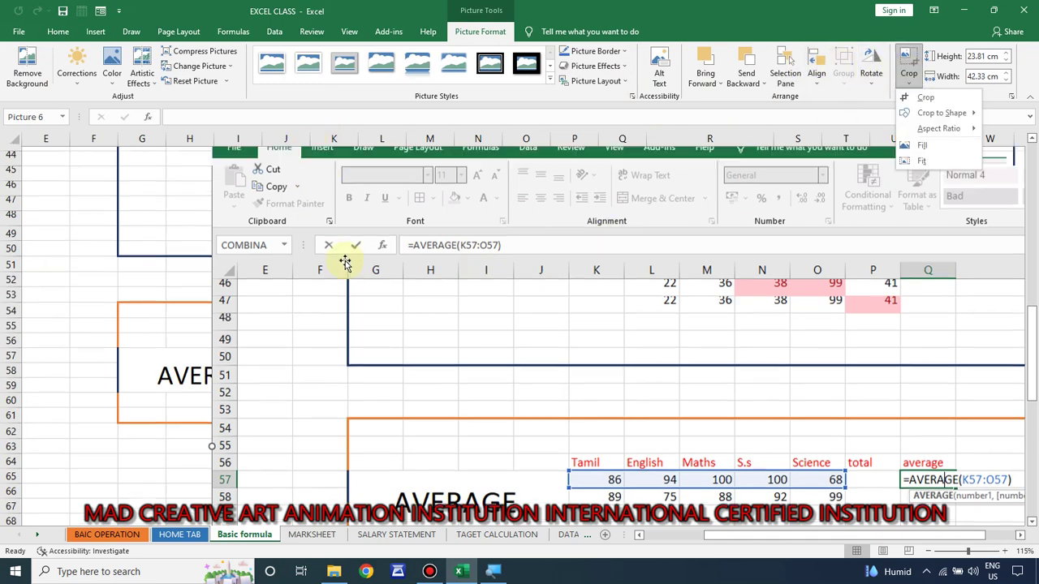
pyautogui.scroll(3, 343, 262)
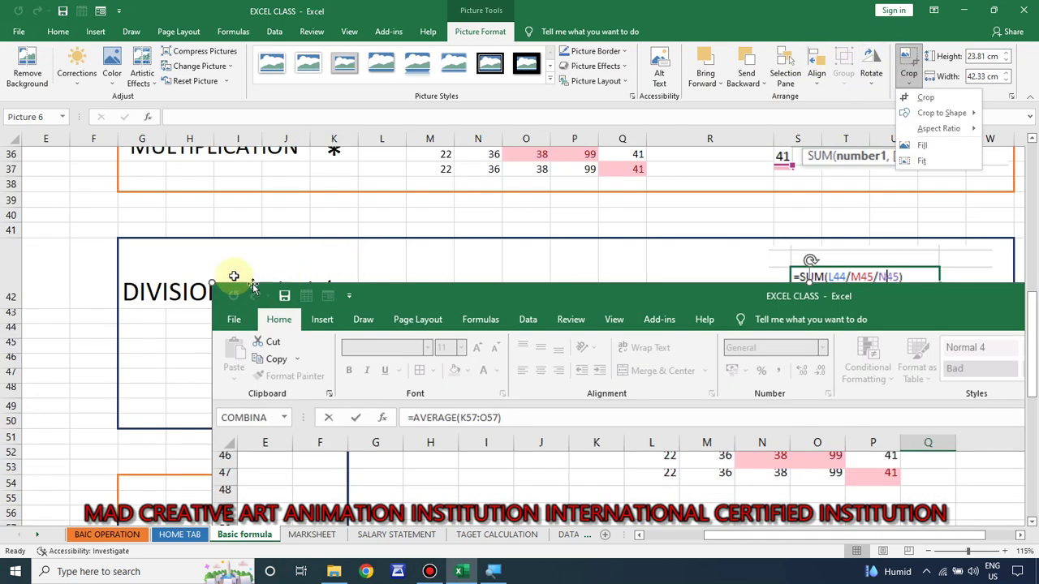
pyautogui.click(935, 98)
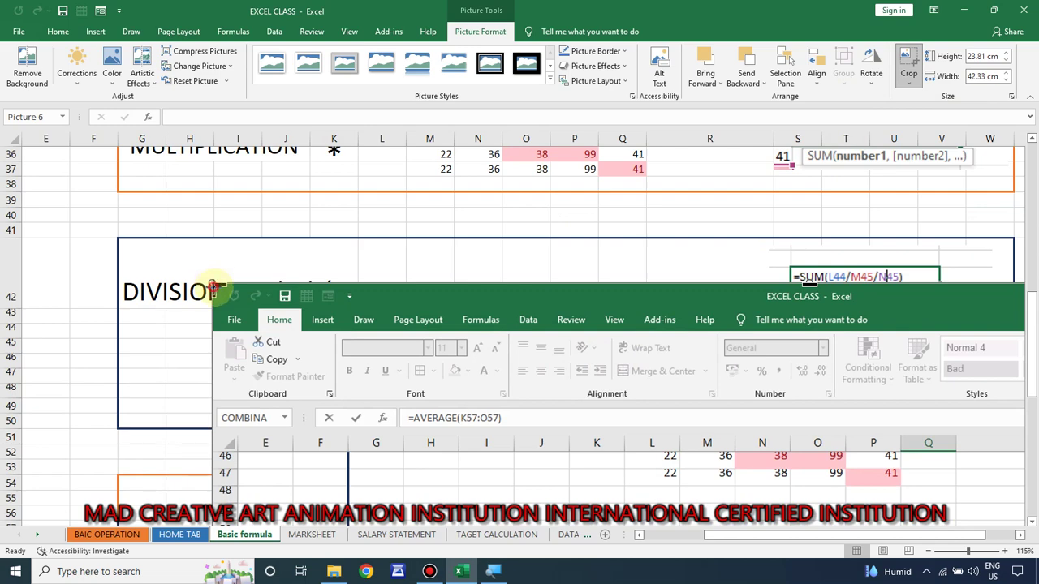
pyautogui.moveTo(214, 288); pyautogui.dragTo(599, 455)
pyautogui.moveTo(708, 477); pyautogui.dragTo(382, 278)
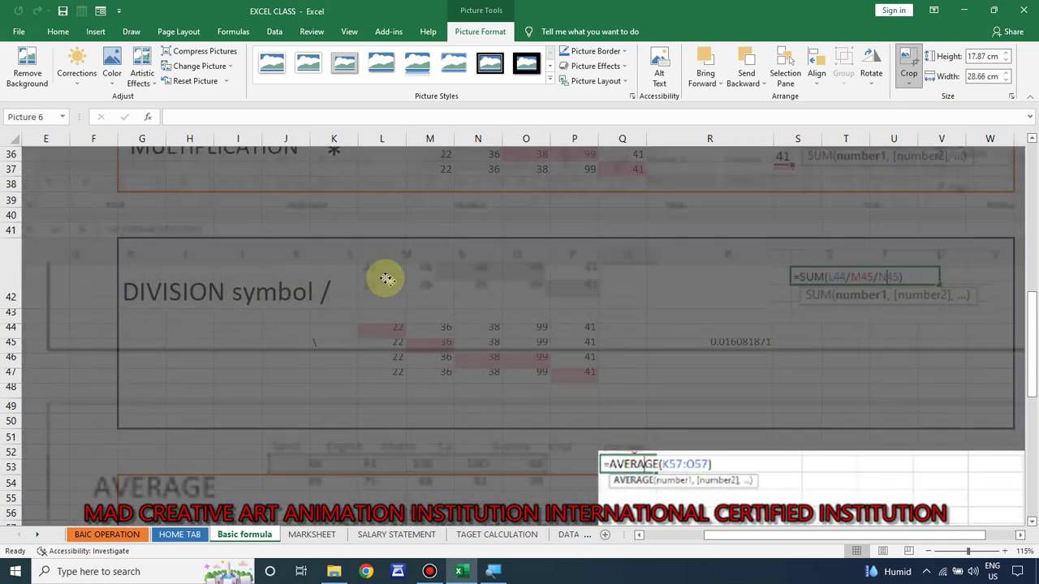
pyautogui.moveTo(622, 390)
pyautogui.mouseDown()
pyautogui.moveTo(699, 402)
pyautogui.moveTo(640, 446)
pyautogui.mouseUp()
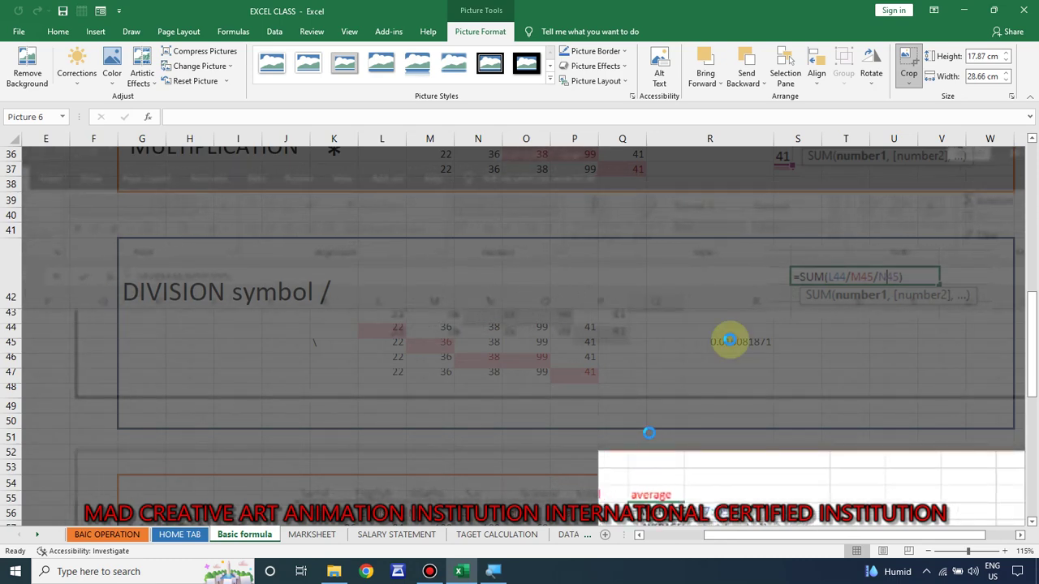
# Finish the first crop and move the screenshot up and left
pyautogui.click(907, 75)
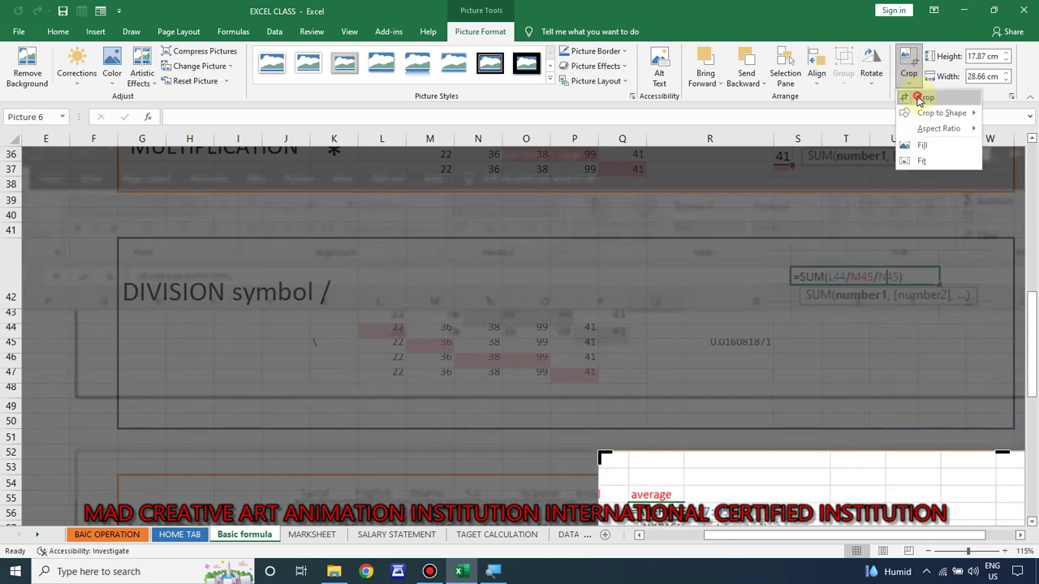
pyautogui.click(918, 98)
pyautogui.moveTo(702, 477); pyautogui.dragTo(509, 200)
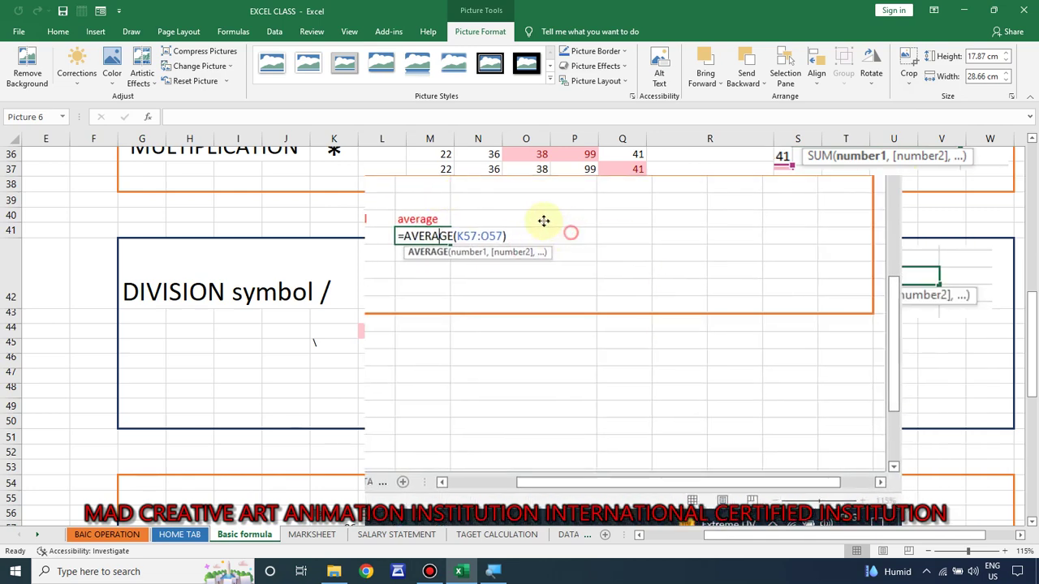
pyautogui.moveTo(509, 199); pyautogui.dragTo(543, 220)
# Resume cropping and reposition the image within the crop frame around the formula
pyautogui.click(910, 81)
pyautogui.click(918, 98)
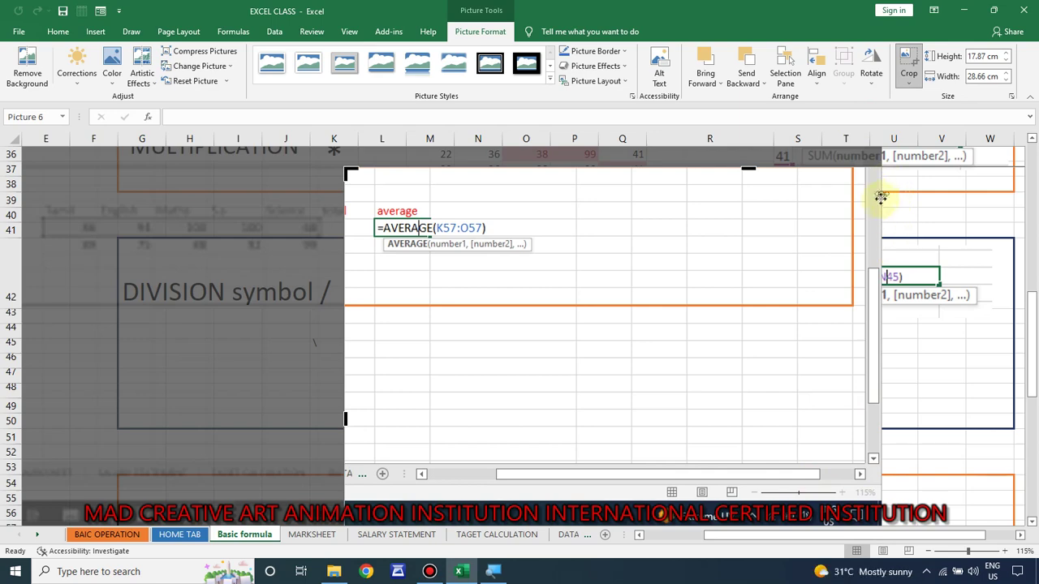
pyautogui.scroll(-3, 434, 446)
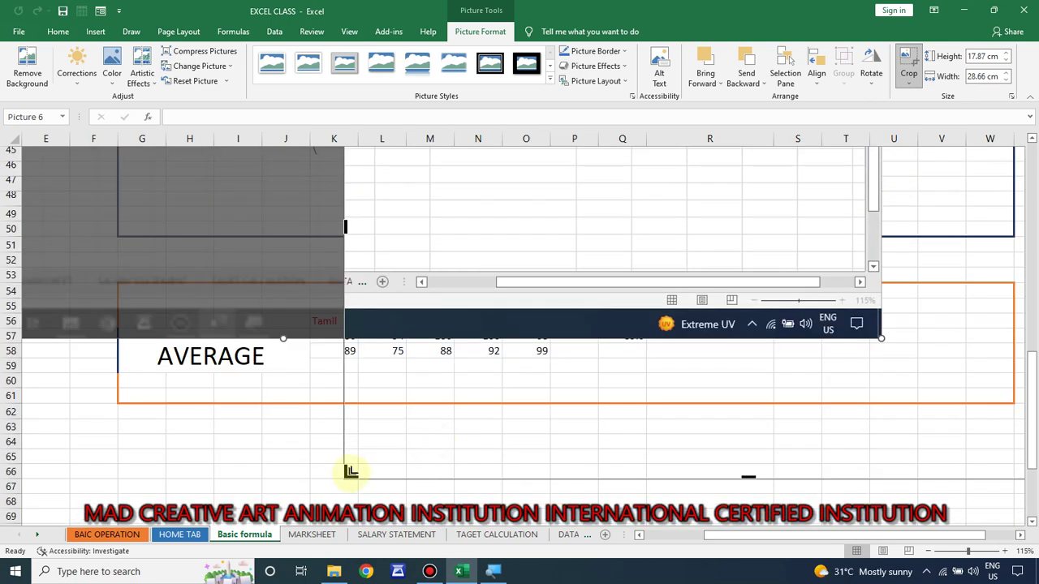
pyautogui.moveTo(364, 362); pyautogui.dragTo(348, 480)
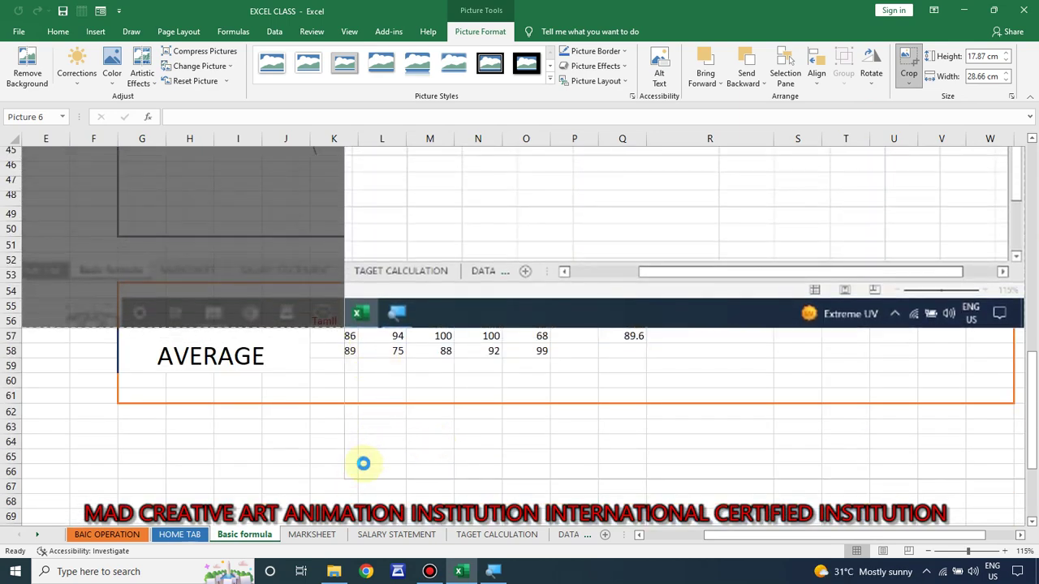
pyautogui.moveTo(348, 472); pyautogui.dragTo(376, 216)
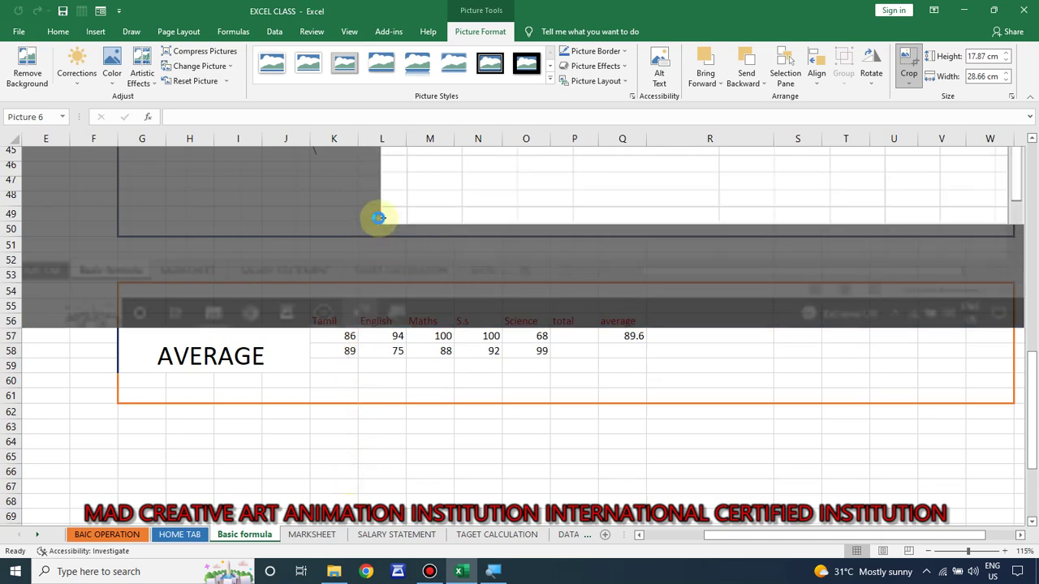
pyautogui.scroll(4, 565, 377)
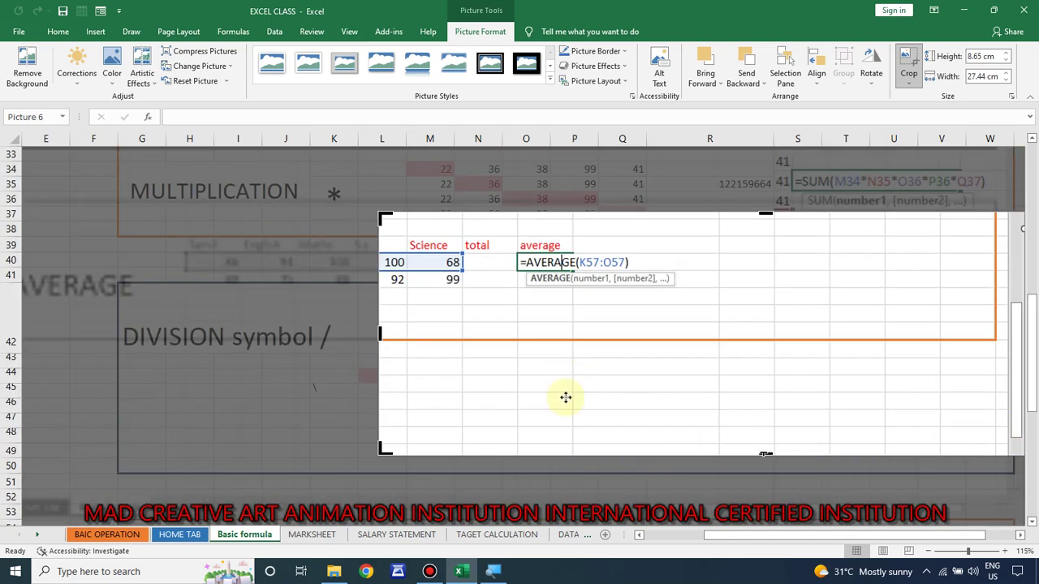
pyautogui.moveTo(672, 377); pyautogui.dragTo(617, 368)
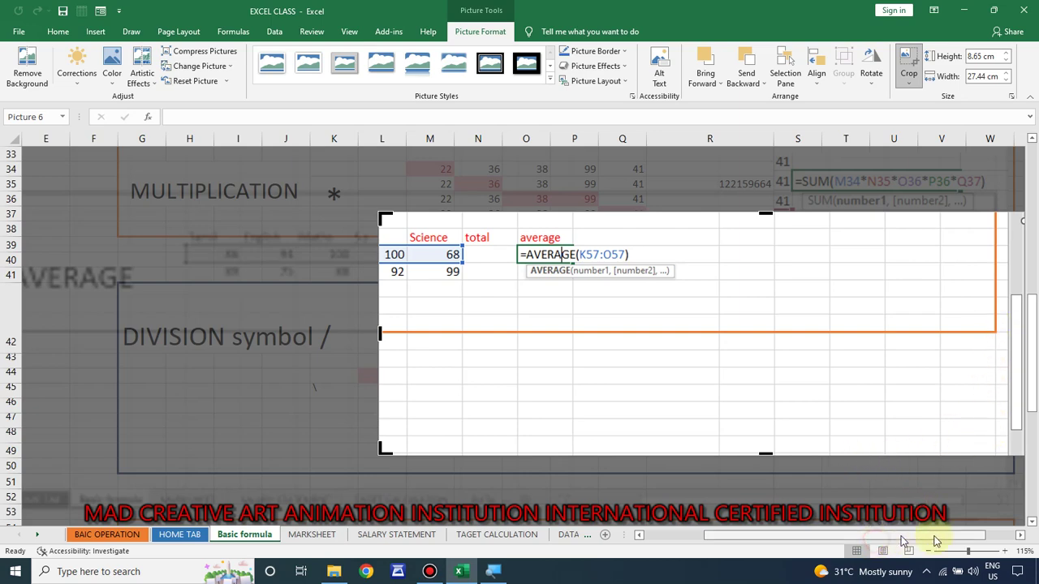
pyautogui.click(982, 538)
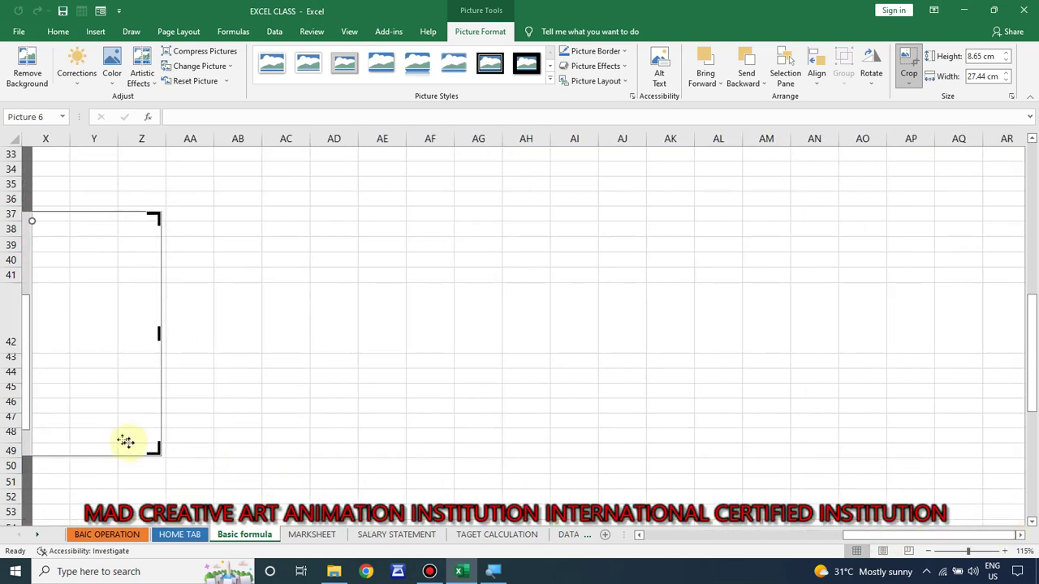
# Trim the crop to the average heading and =AVERAGE(K57:O57), then place it beside the table
pyautogui.moveTo(54, 424); pyautogui.dragTo(165, 427)
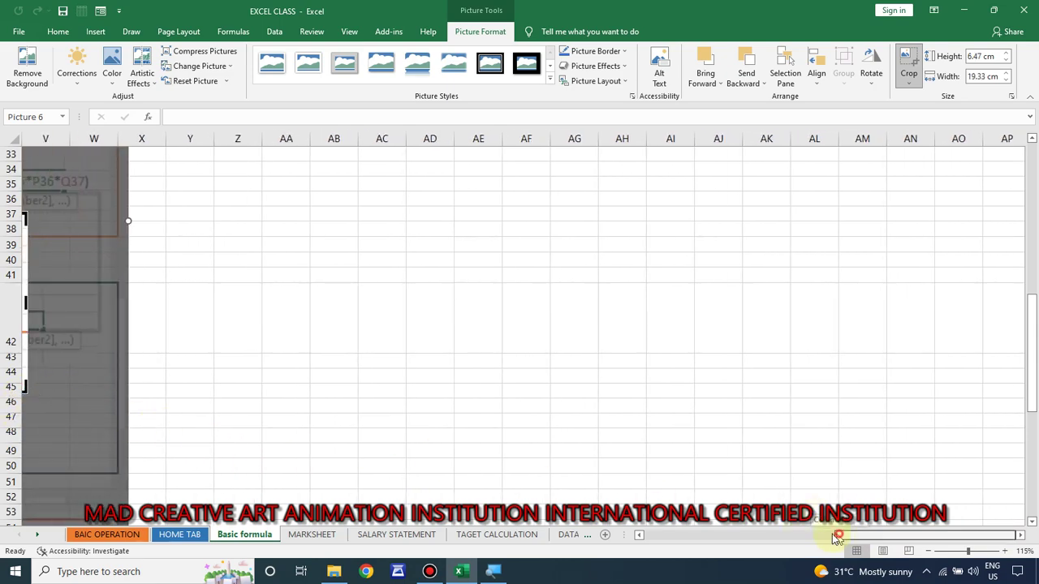
pyautogui.moveTo(836, 539); pyautogui.dragTo(788, 539)
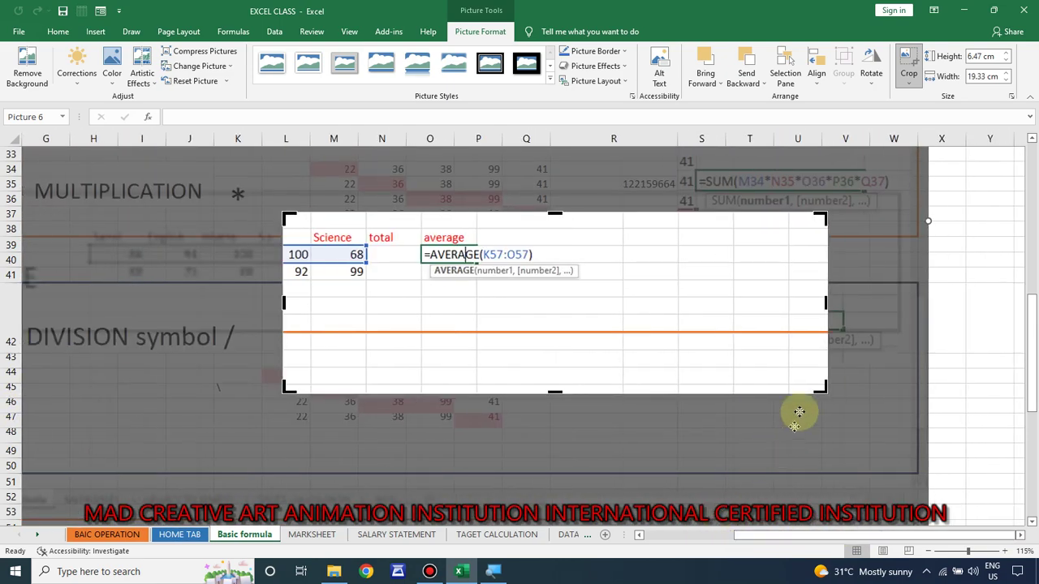
pyautogui.moveTo(820, 388); pyautogui.dragTo(601, 306)
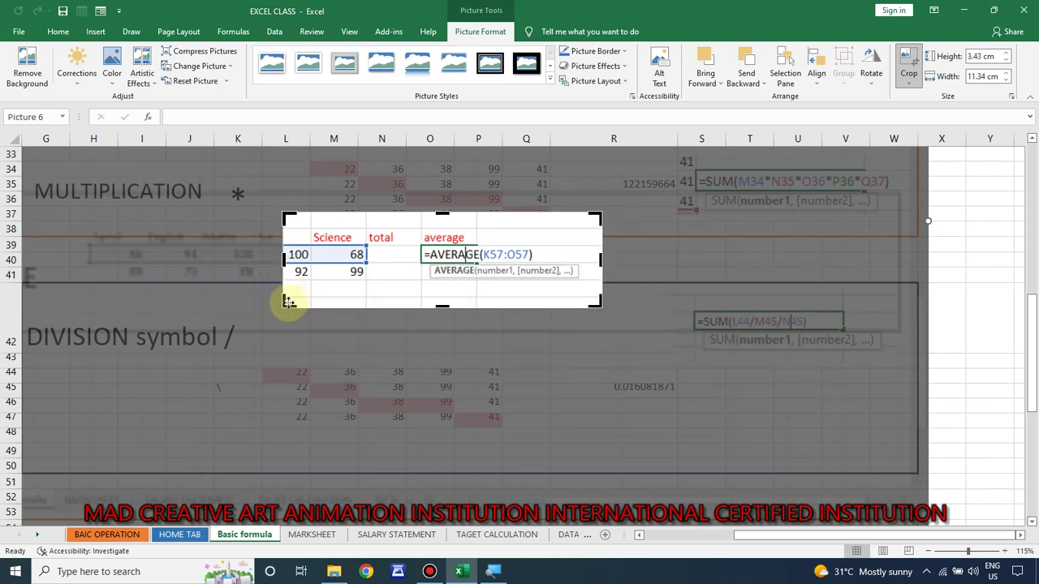
pyautogui.moveTo(288, 300); pyautogui.dragTo(406, 292)
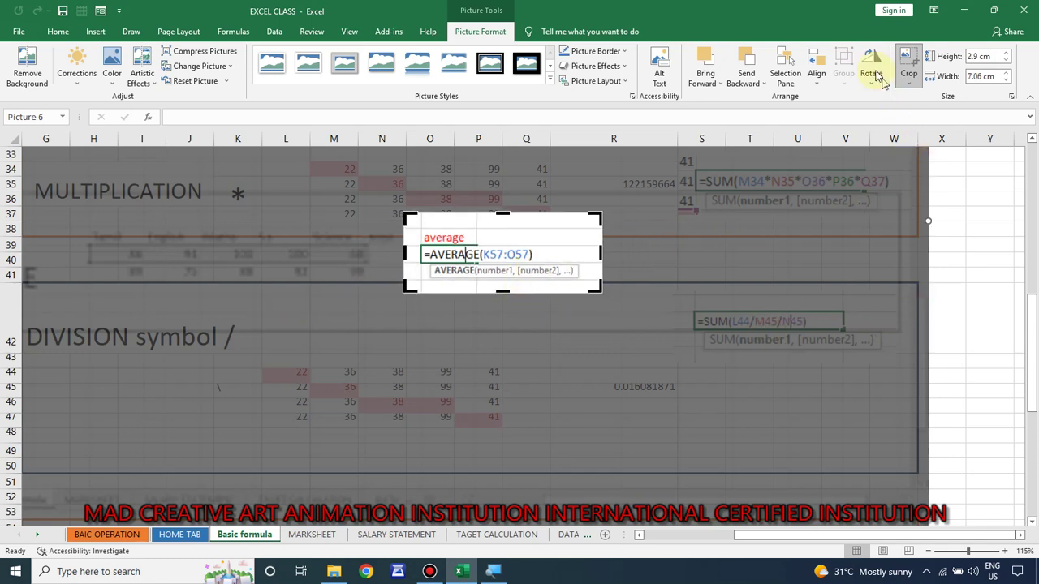
pyautogui.click(916, 62)
pyautogui.moveTo(563, 245)
pyautogui.mouseDown()
pyautogui.moveTo(724, 213)
pyautogui.moveTo(801, 348)
pyautogui.mouseUp()
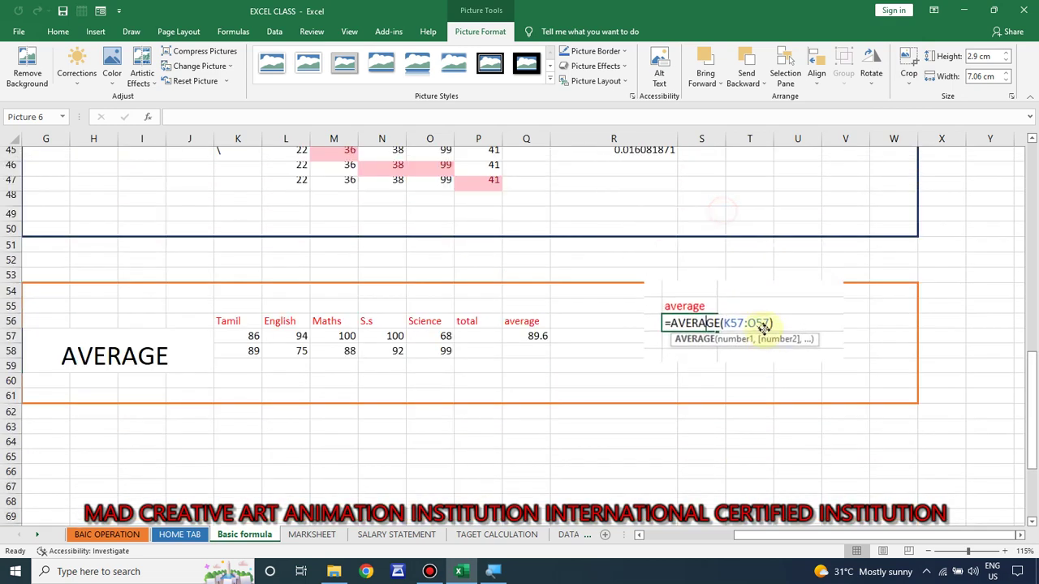